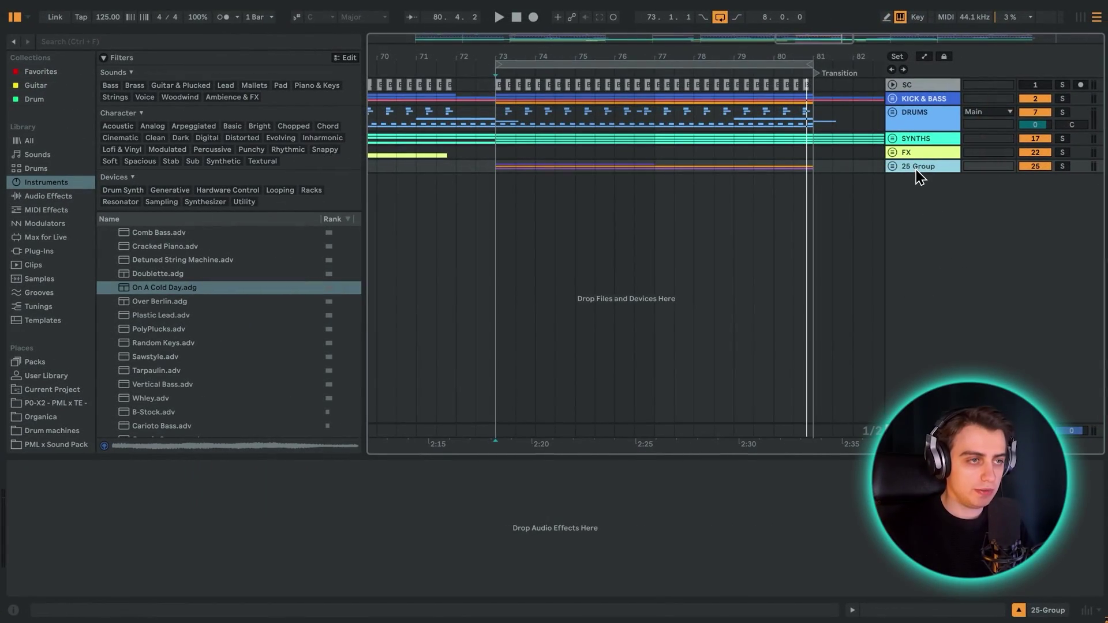
Step: Insert a MIDI track with an empty clip over bars 73–77, load Ambient Computer Bell, and open the clip
right_click(916, 169)
click(933, 219)
drag(496, 205, 649, 217)
key(ctrl+shift+m)
drag(394, 457, 394, 23)
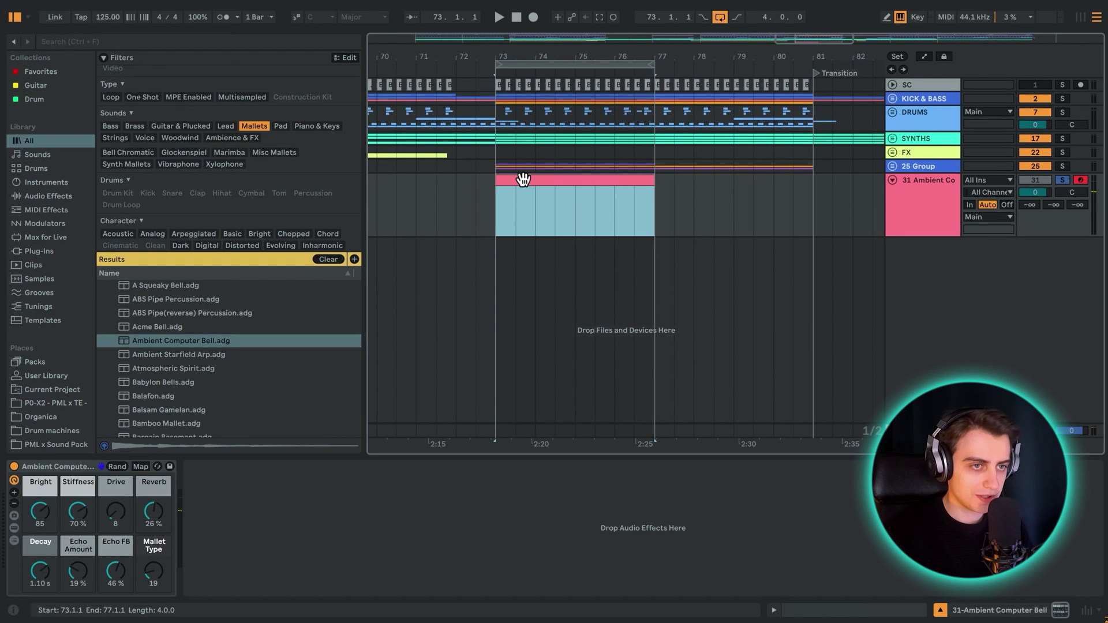
double_click(523, 180)
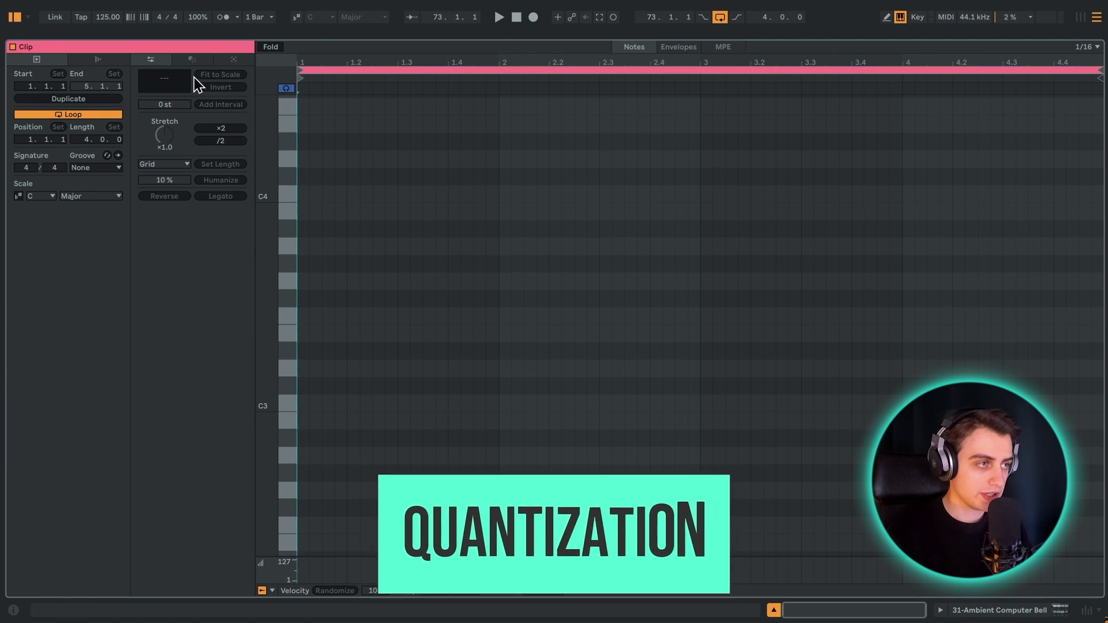
Step: Show the Info View and choose Quantize from the clip's Transformation tools
key(shift+question)
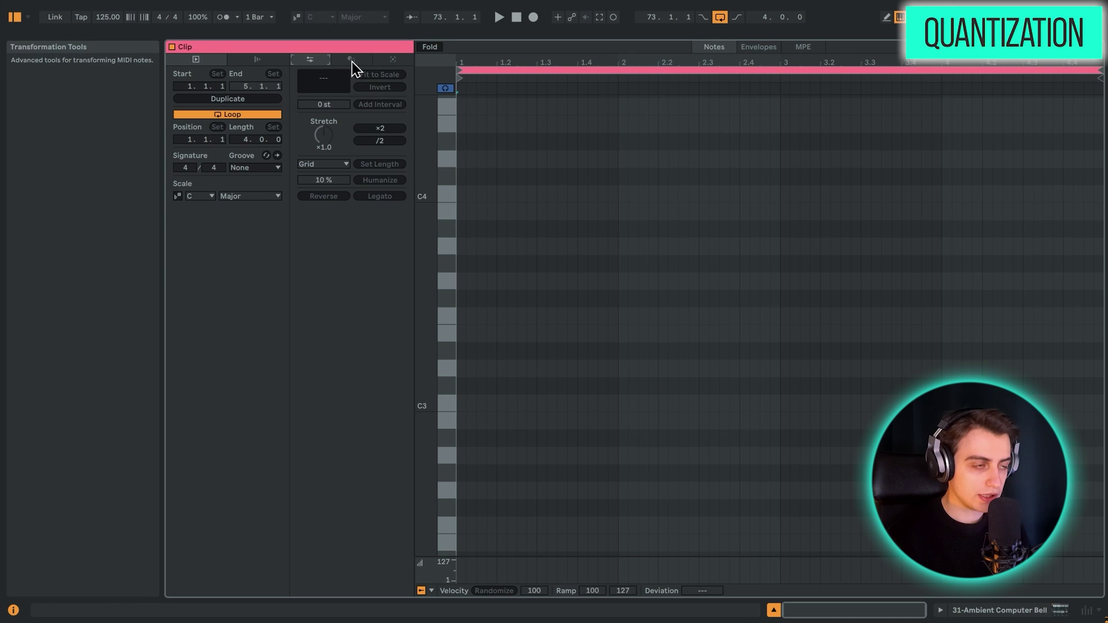
click(351, 59)
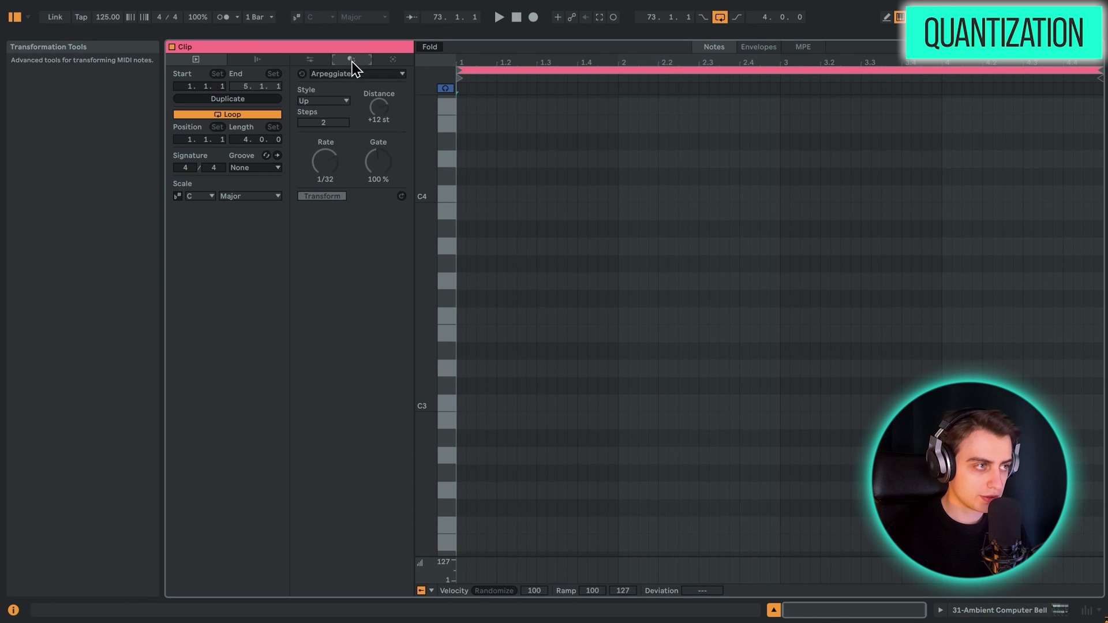
click(391, 60)
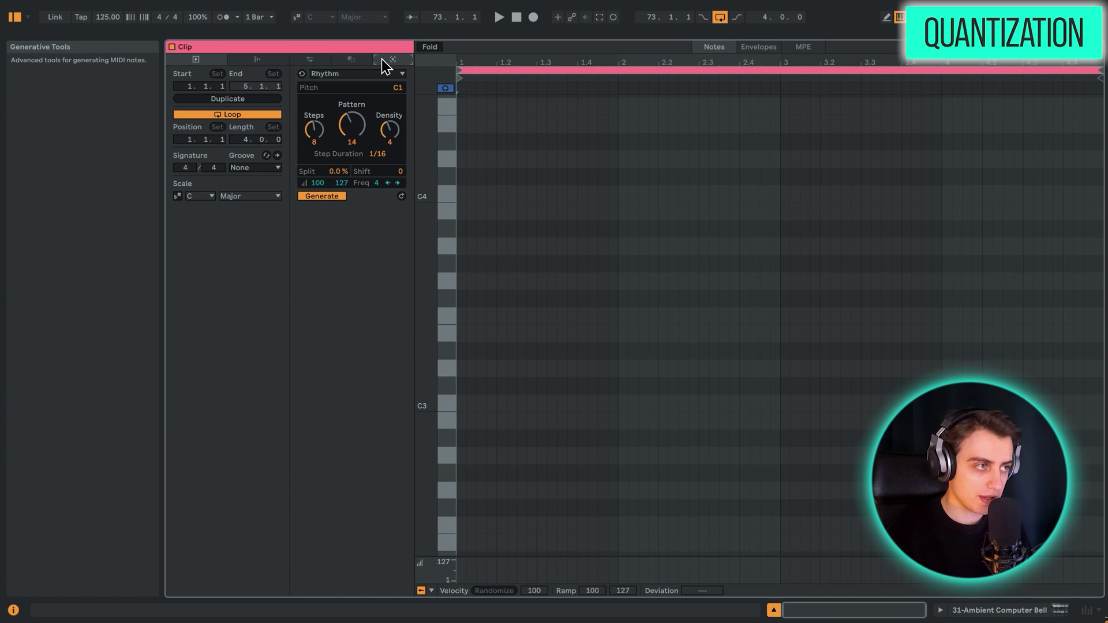
click(354, 60)
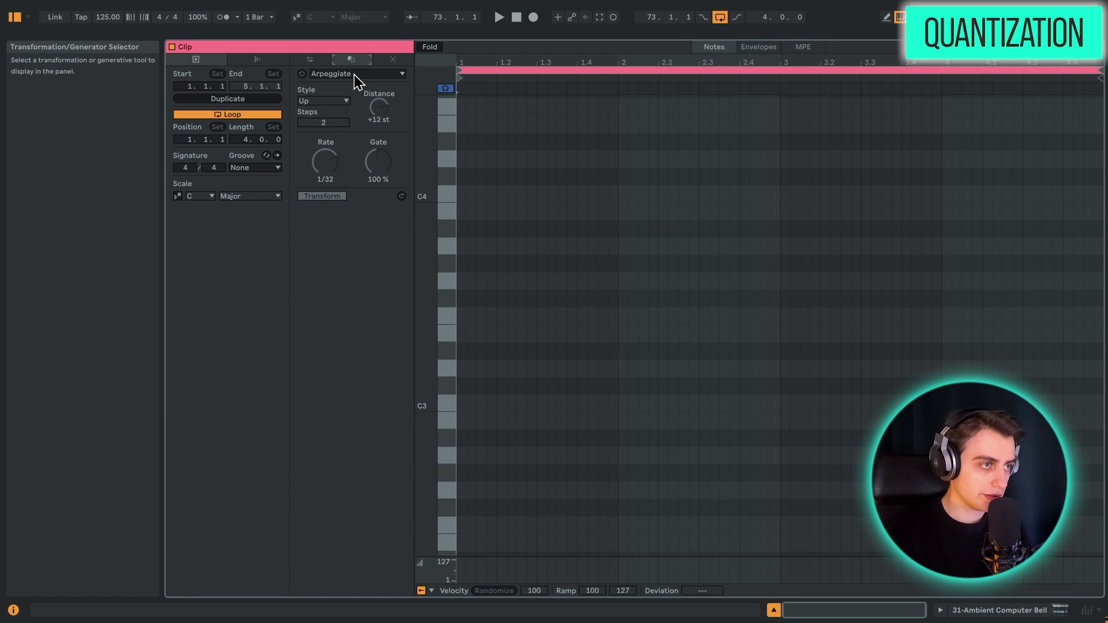
click(354, 74)
click(338, 129)
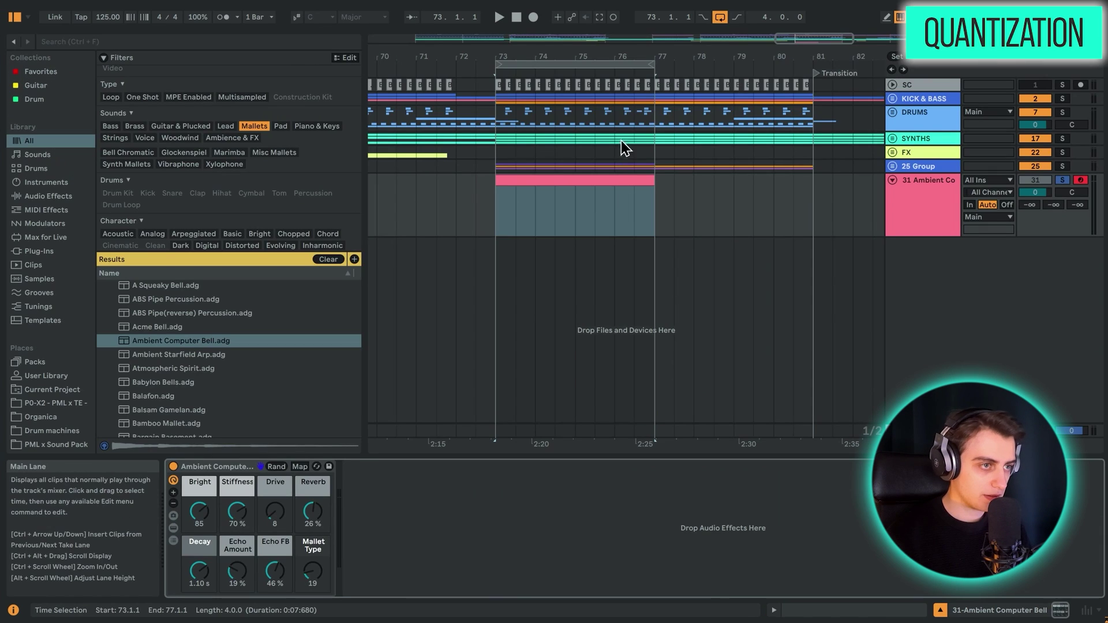
Step: Select the bell clip on track 31, look over the piano roll's Quantize options, and select all C2 notes
click(606, 180)
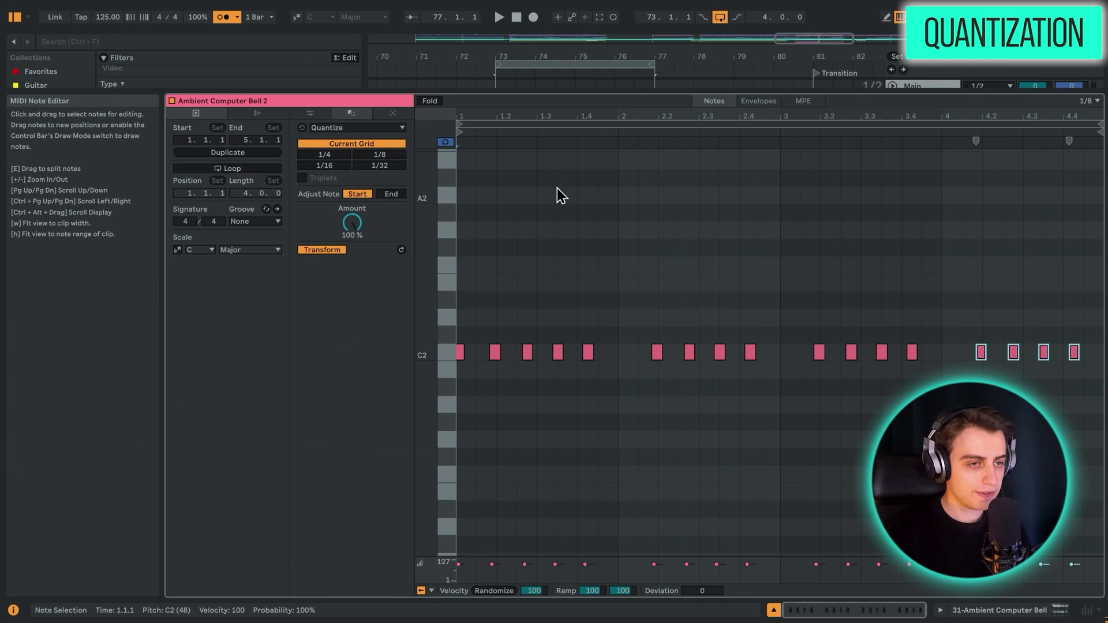
click(597, 196)
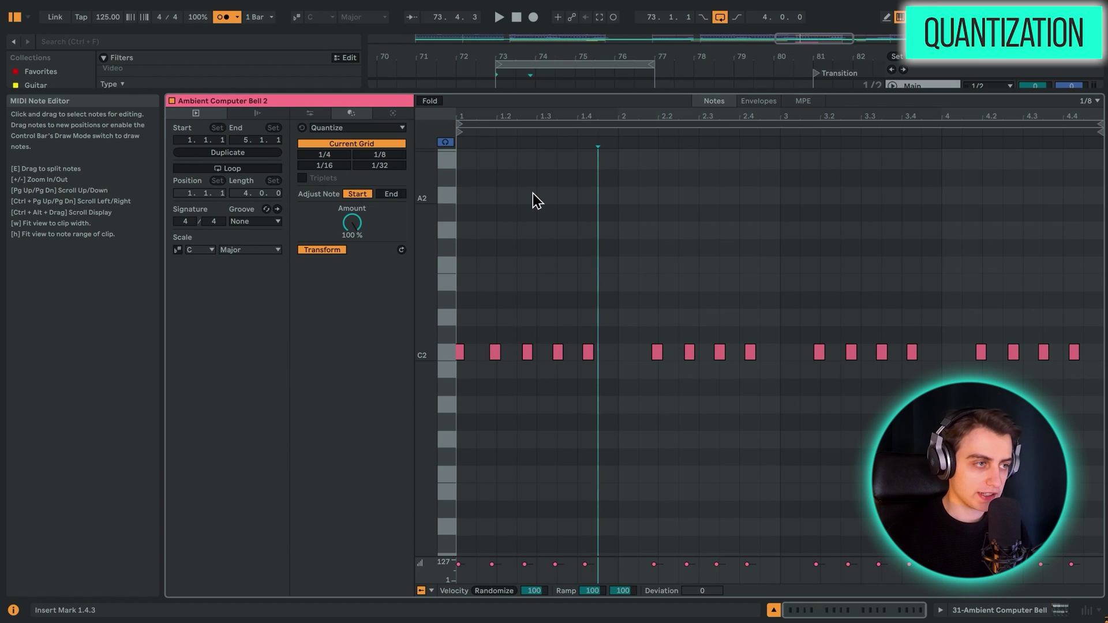
right_click(548, 239)
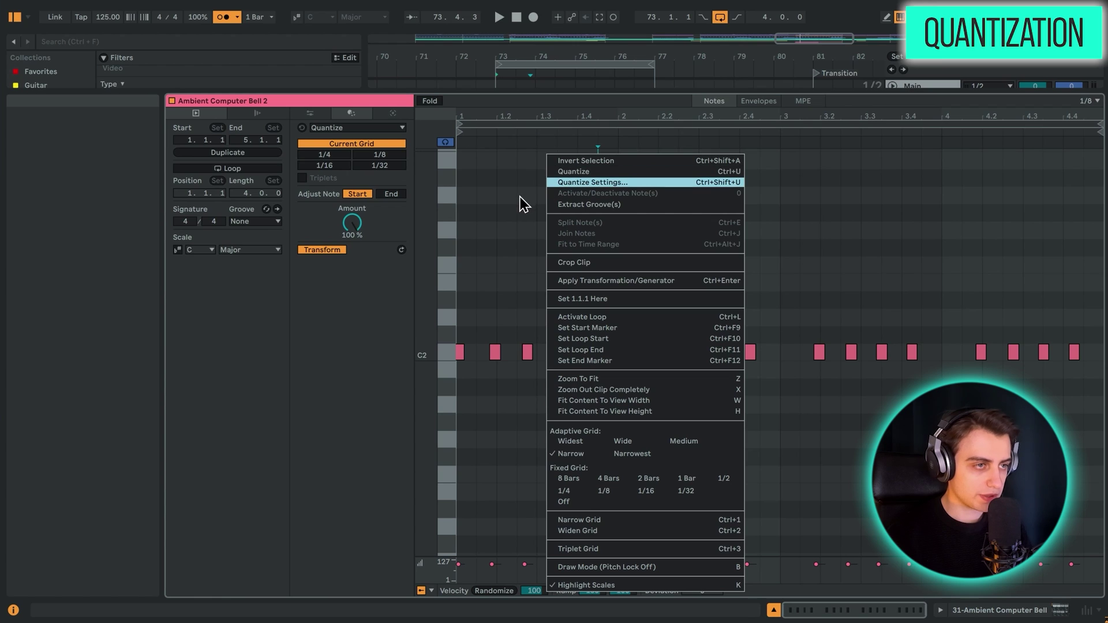
click(571, 182)
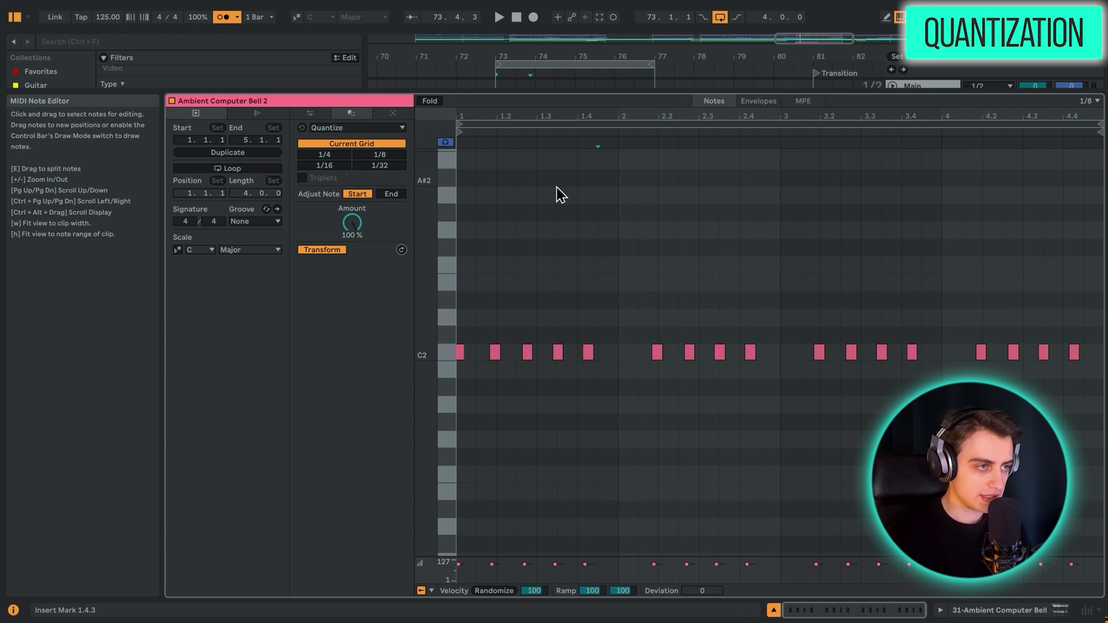
right_click(557, 151)
click(559, 181)
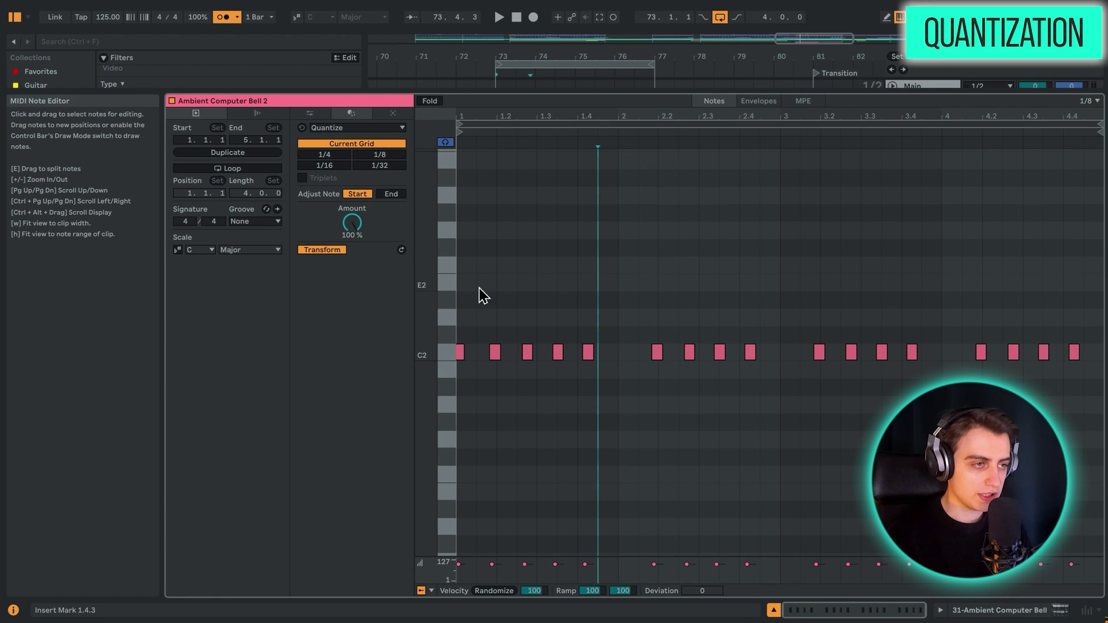
right_click(510, 211)
click(507, 212)
key(ctrl+a)
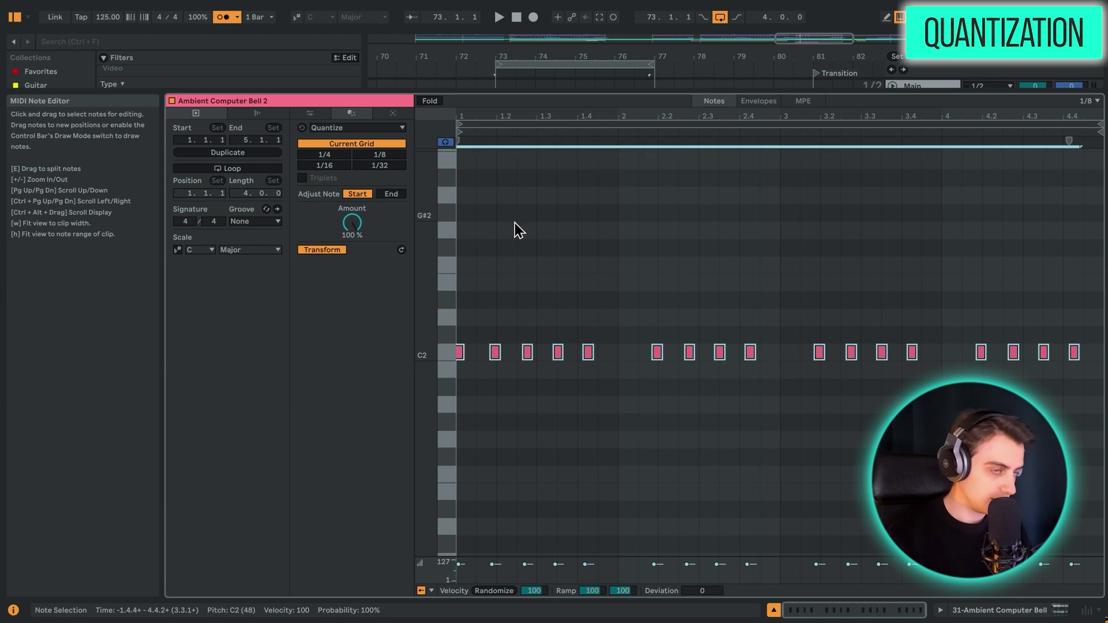
Step: Quantize the C2 notes, undo it, and lower the Quantize amount to 0%
right_click(514, 223)
click(537, 151)
key(ctrl+z)
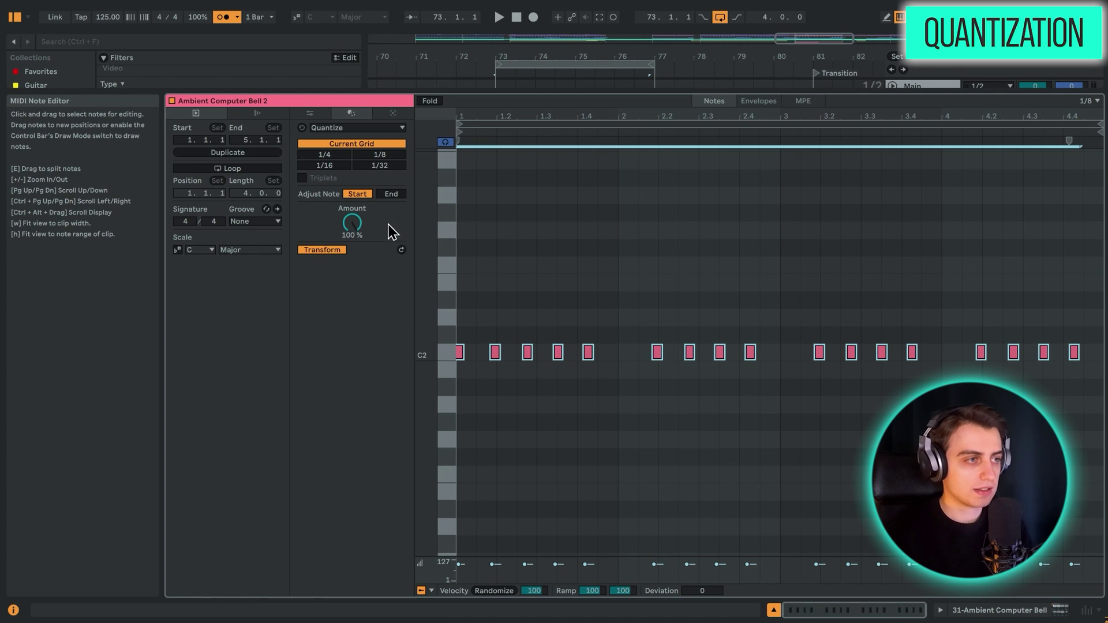
drag(354, 230, 354, 289)
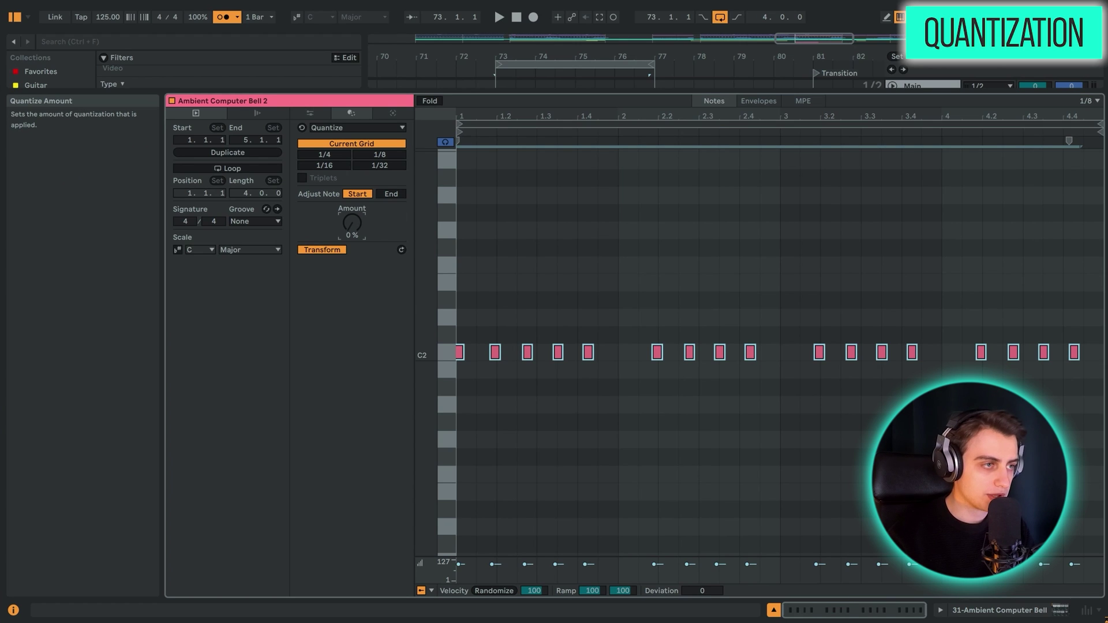
mouse_move(354, 289)
mouse_down()
mouse_move(355, 237)
mouse_move(355, 292)
mouse_up()
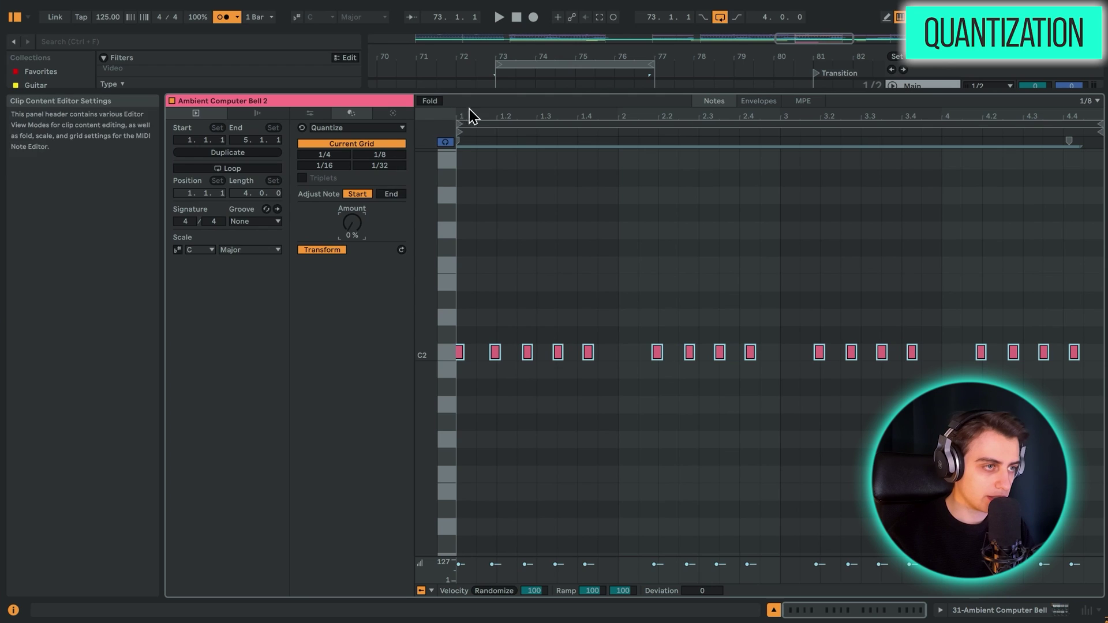
Step: Zoom in on the first bar and set the editor's fixed grid to 1/16
drag(474, 116, 470, 197)
drag(351, 227, 352, 211)
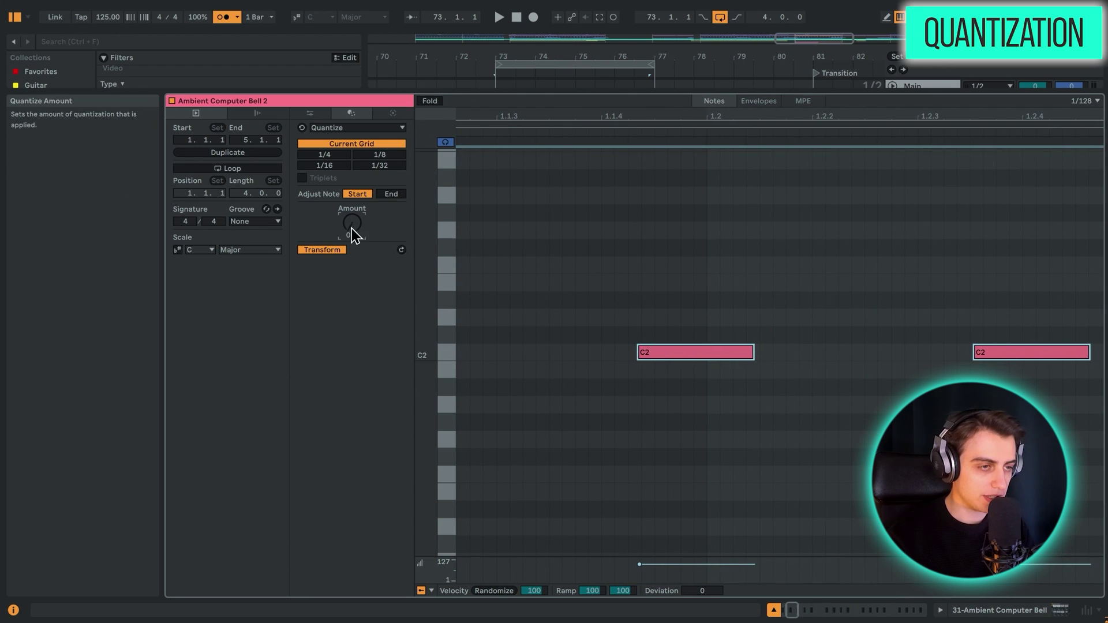
key(w)
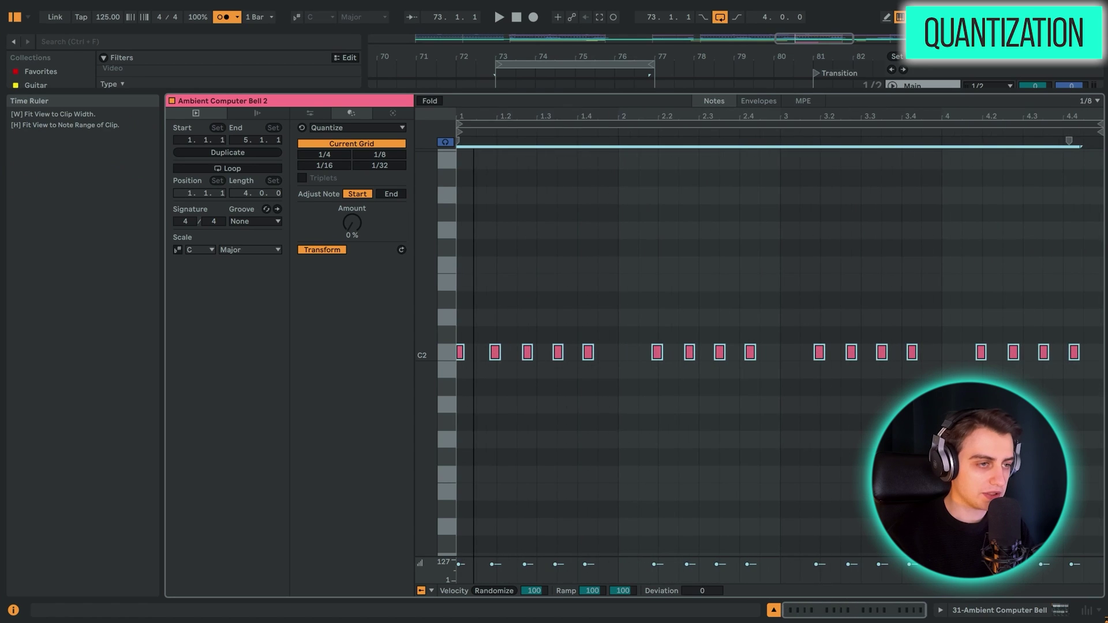
click(493, 277)
drag(499, 118, 501, 147)
right_click(529, 234)
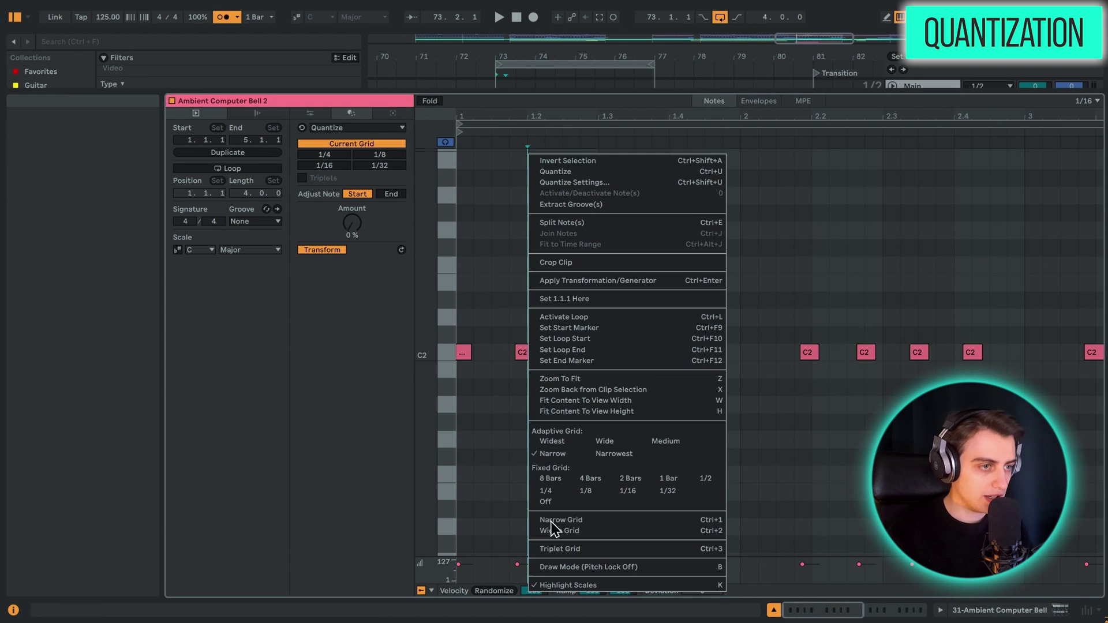
click(640, 491)
Step: Select all notes and vary the Quantize amount to preview the notes snapping to the grid
drag(515, 117, 608, 155)
key(ctrl+a)
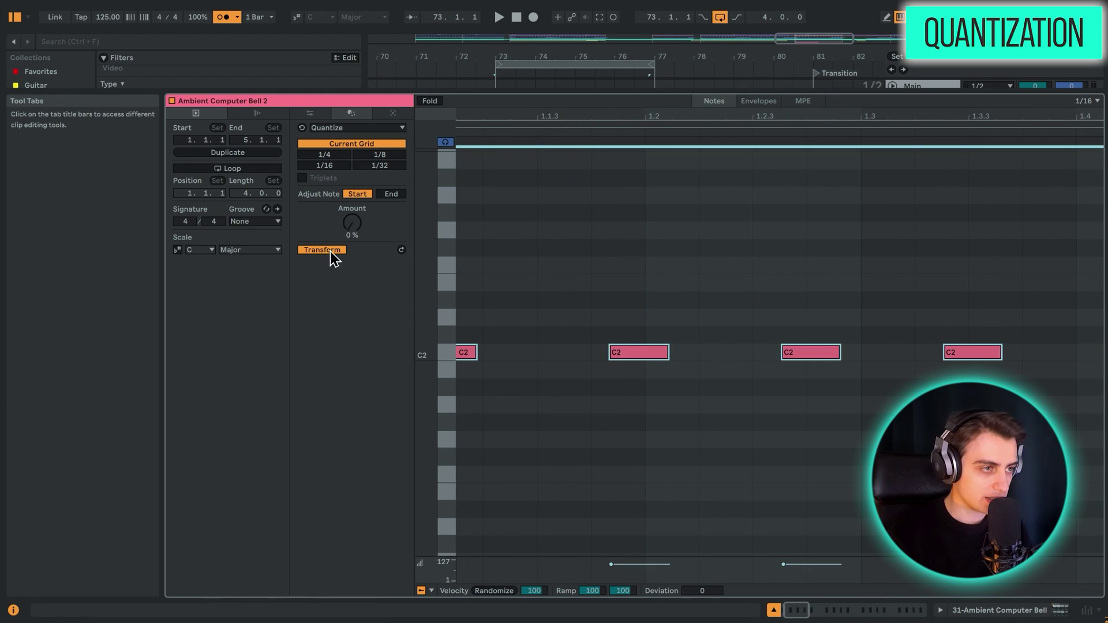
mouse_move(352, 224)
mouse_down()
mouse_move(352, 164)
mouse_move(354, 227)
mouse_up()
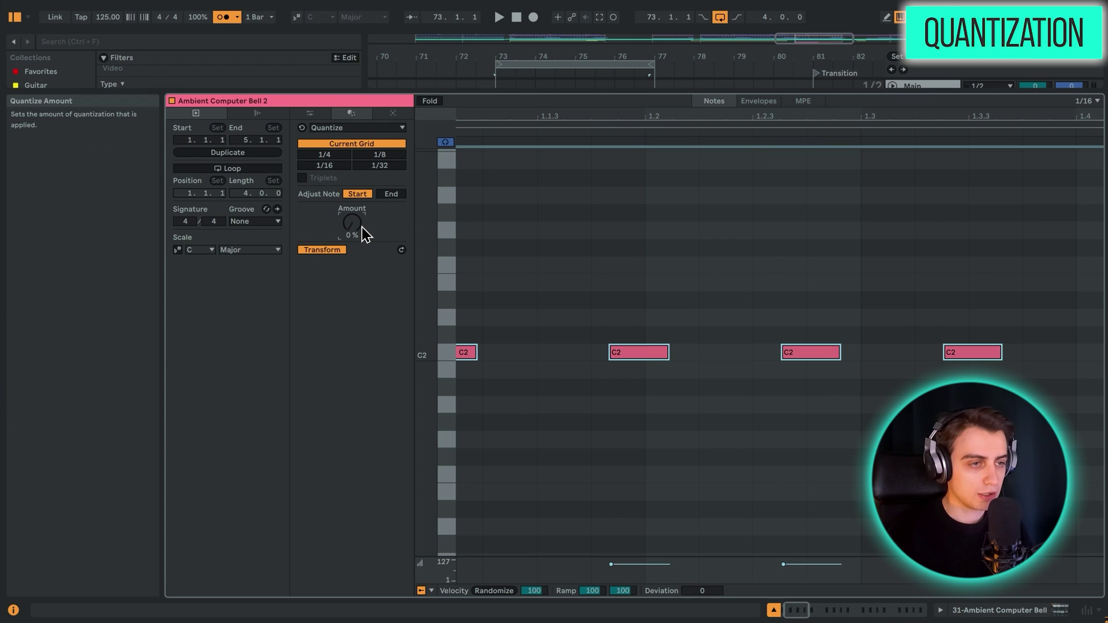
mouse_move(352, 223)
mouse_down()
mouse_move(352, 204)
mouse_move(352, 243)
mouse_move(352, 208)
mouse_up()
Step: Turn off Quantize auto-apply, test-apply and undo it, and reset the amount to 100%
click(330, 250)
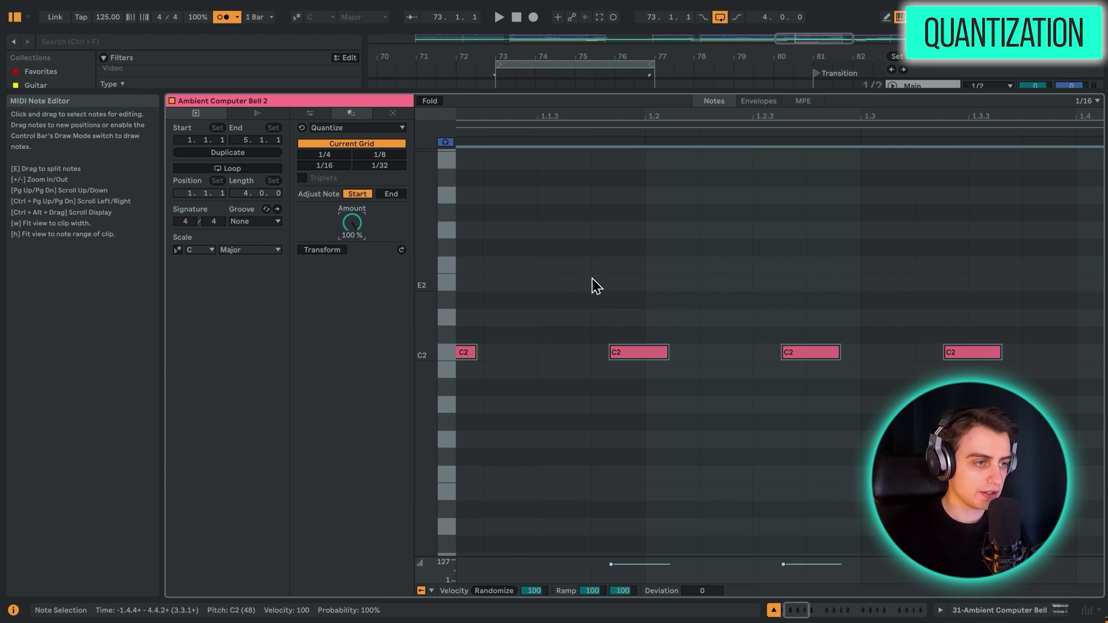
click(402, 250)
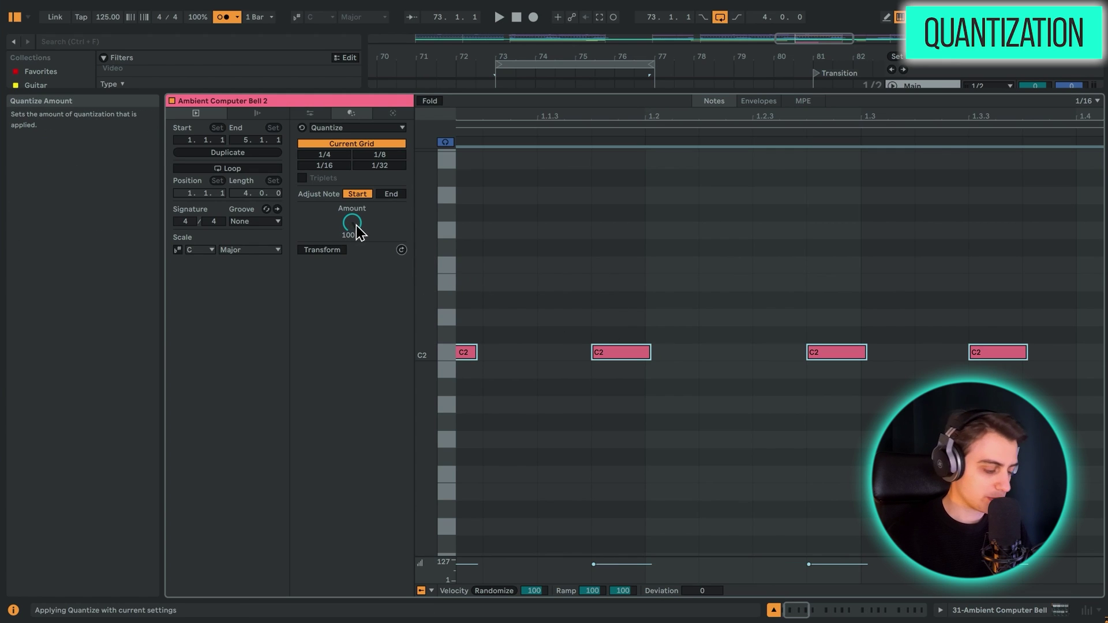
key(ctrl+z)
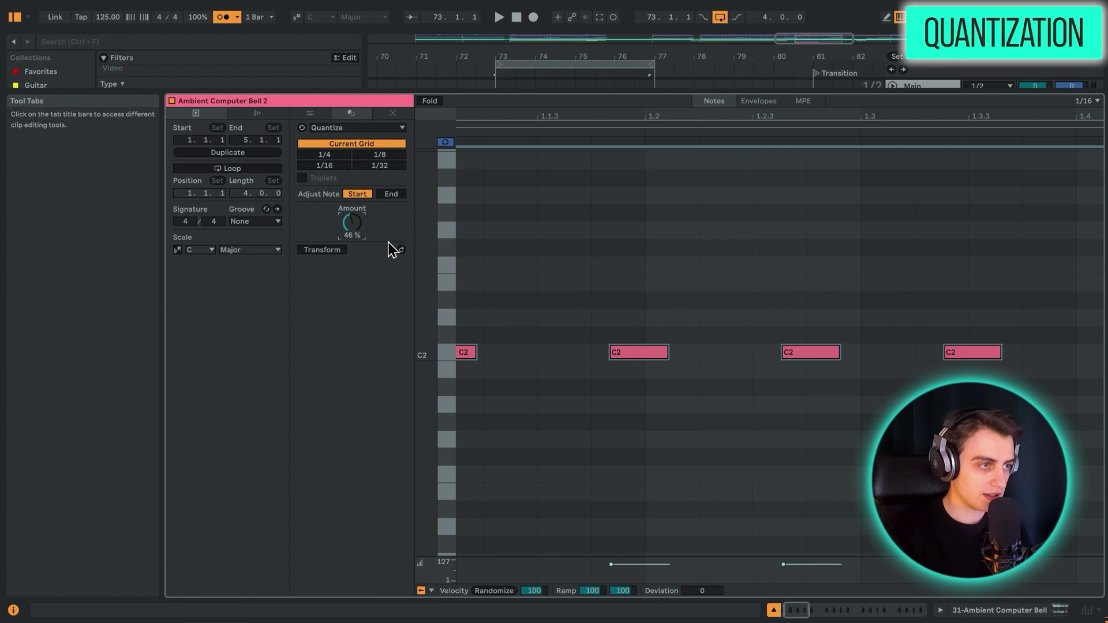
double_click(353, 224)
drag(480, 117, 480, 110)
key(w)
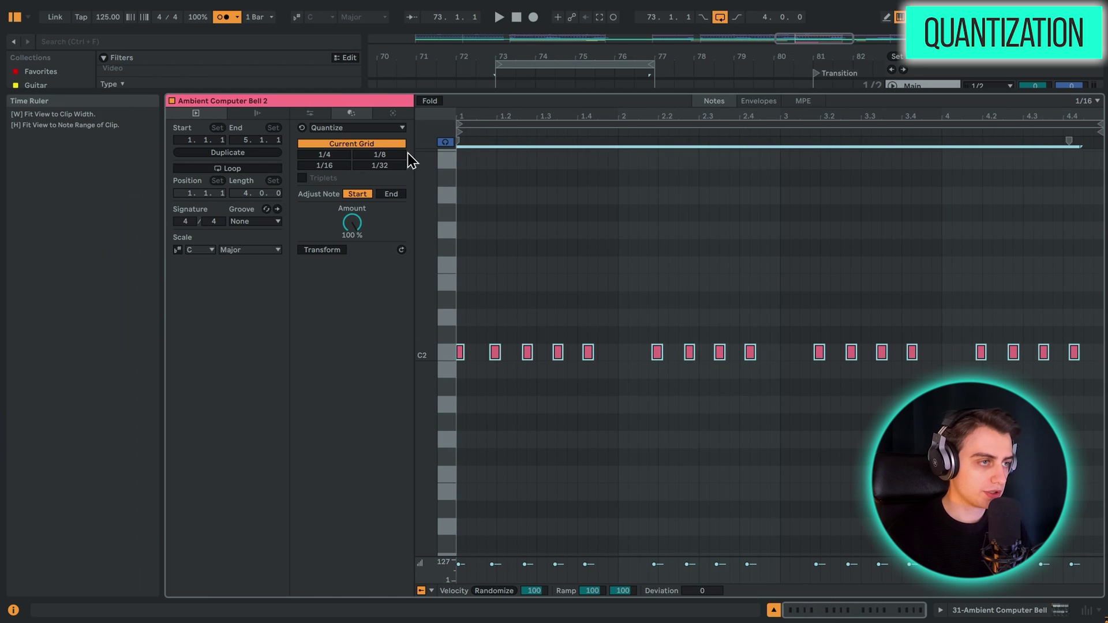
Step: Set the Quantize grid to Current Grid after trying 1/8, 1/32, 1/4 and 1/16, and disable note-end adjustment
click(374, 154)
click(359, 165)
click(335, 155)
click(342, 167)
click(348, 154)
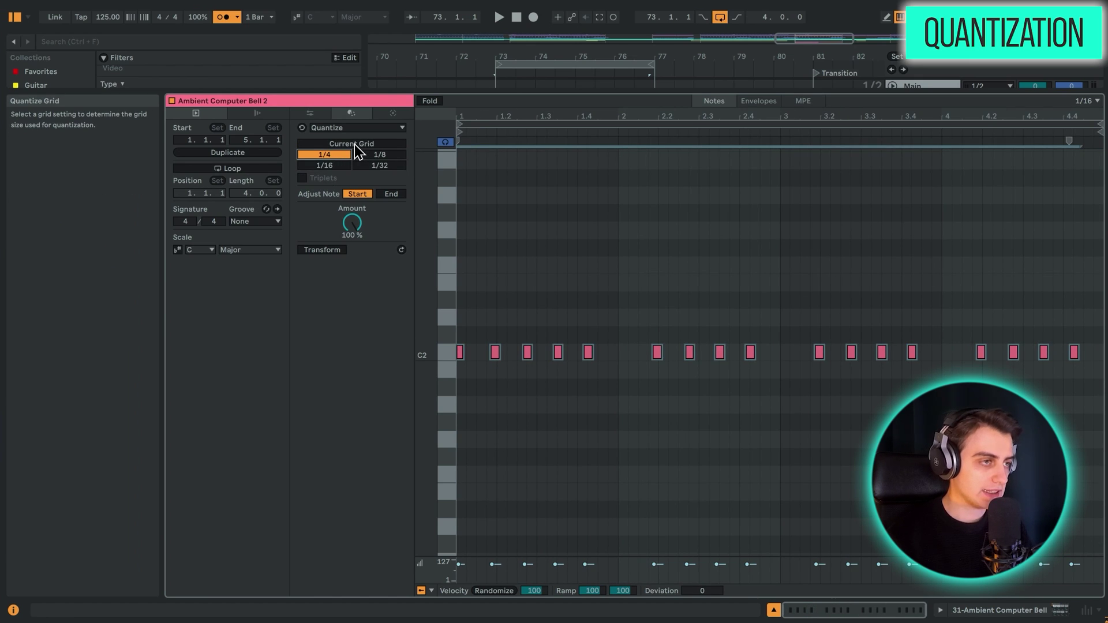
click(354, 144)
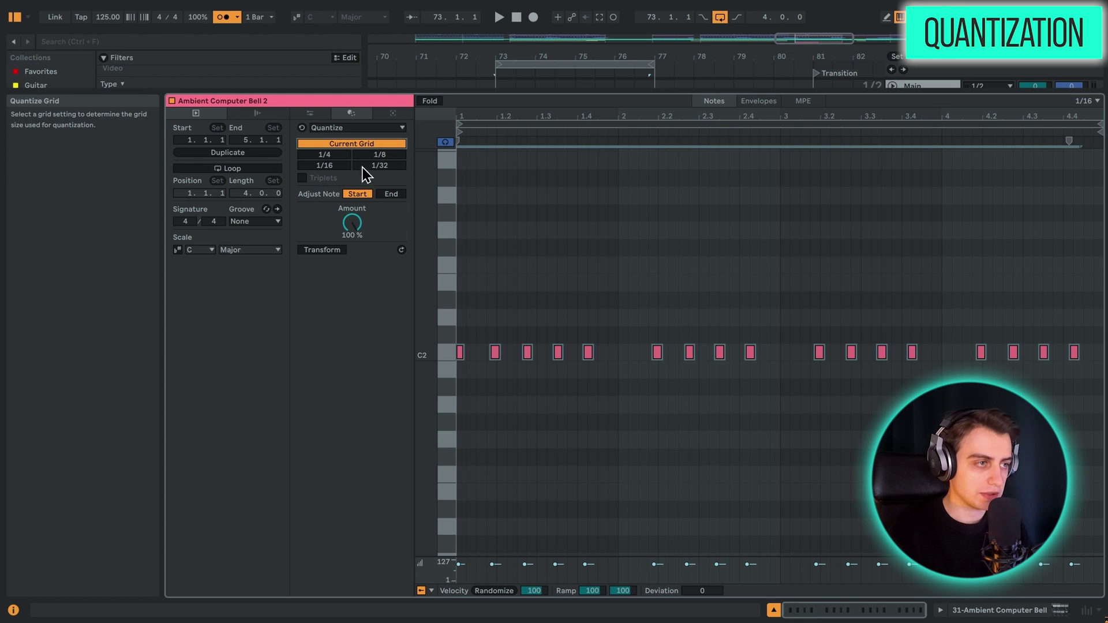
click(389, 194)
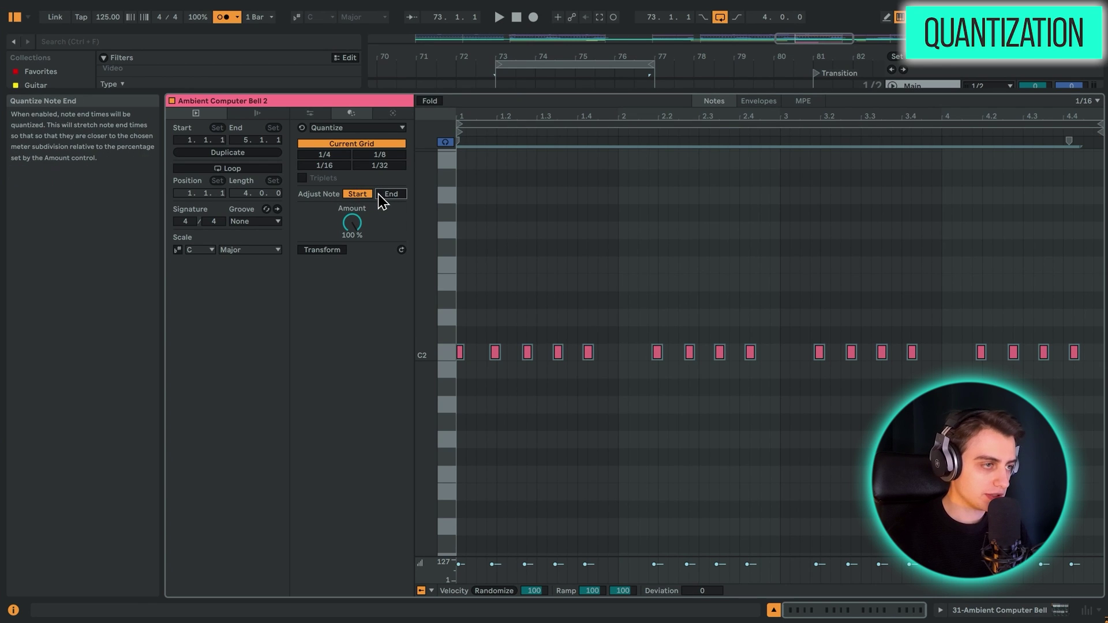
Step: Quantize the C2 note starts to the grid and zoom in to check them
drag(479, 116, 496, 116)
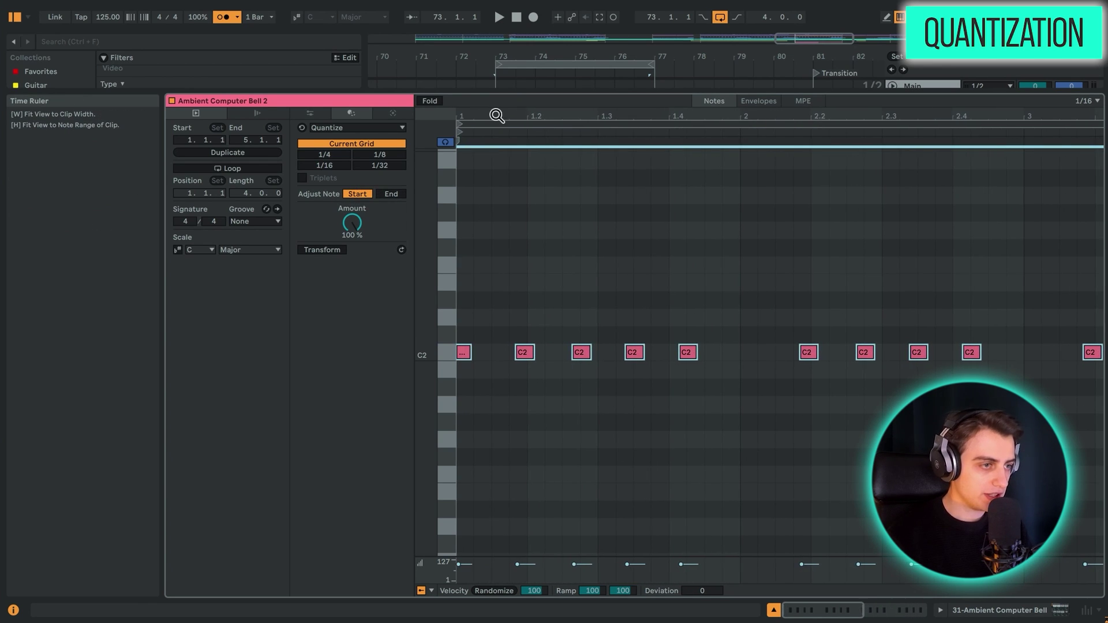
click(401, 249)
key(w)
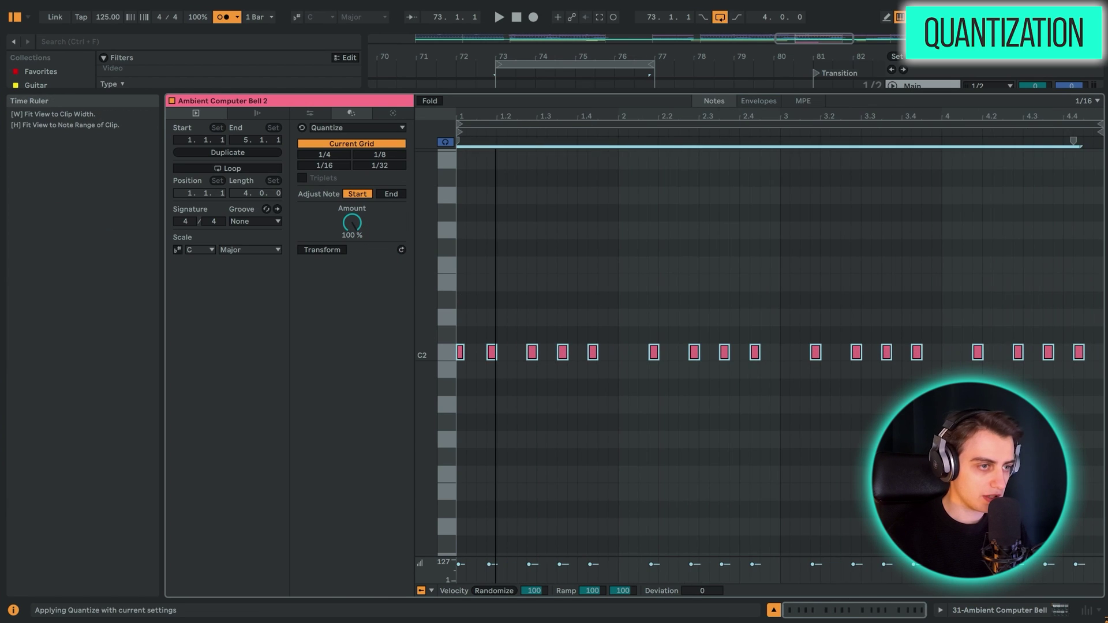
drag(490, 119, 492, 164)
Step: Enable Adjust Note End, quantize again, and inspect the snapped note lengths
click(391, 194)
click(403, 251)
key(w)
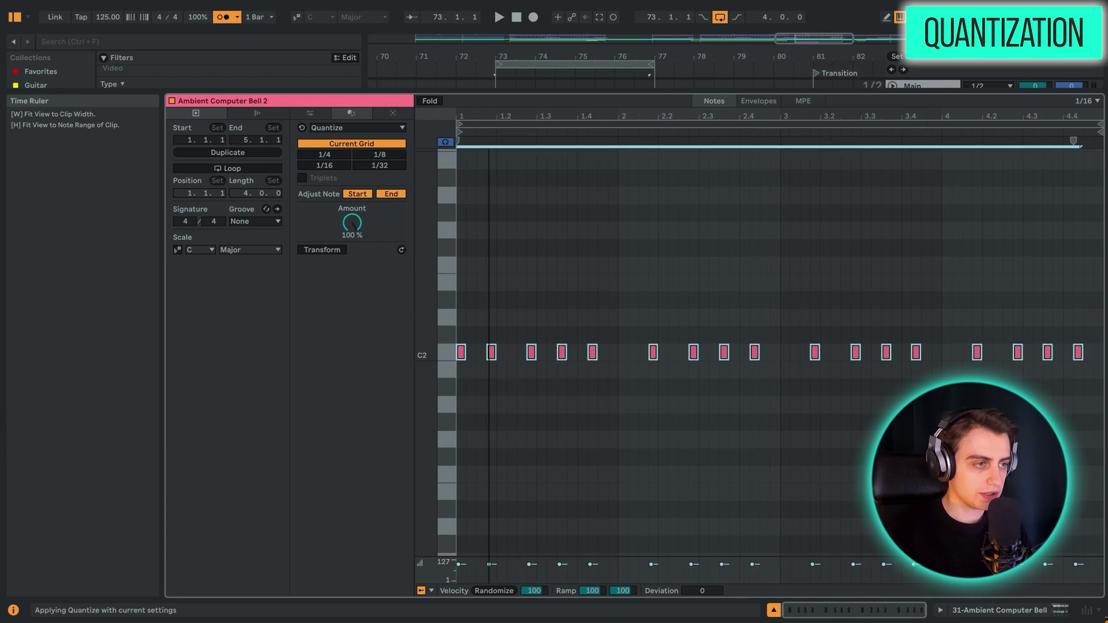
drag(489, 118, 554, 136)
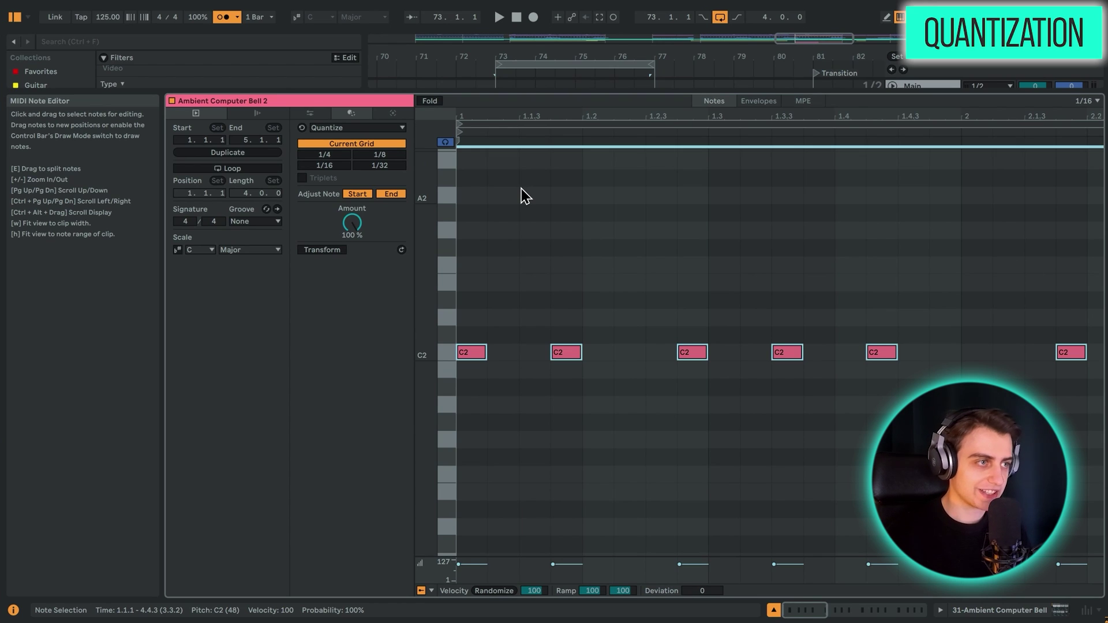
click(312, 114)
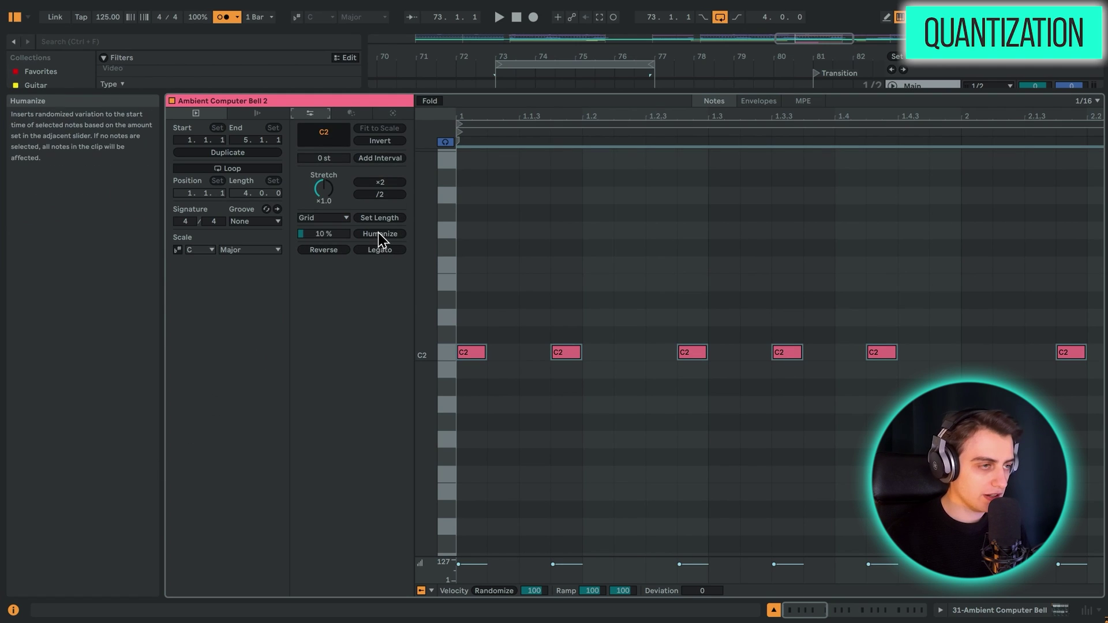
drag(344, 234, 344, 182)
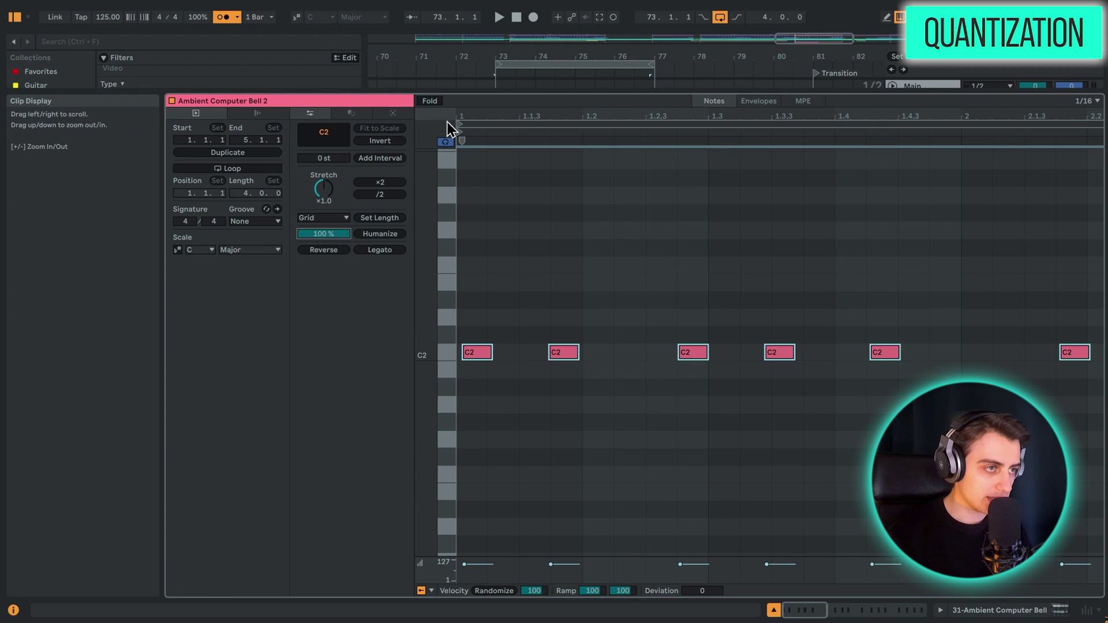
drag(679, 119, 651, 187)
drag(1032, 119, 697, 124)
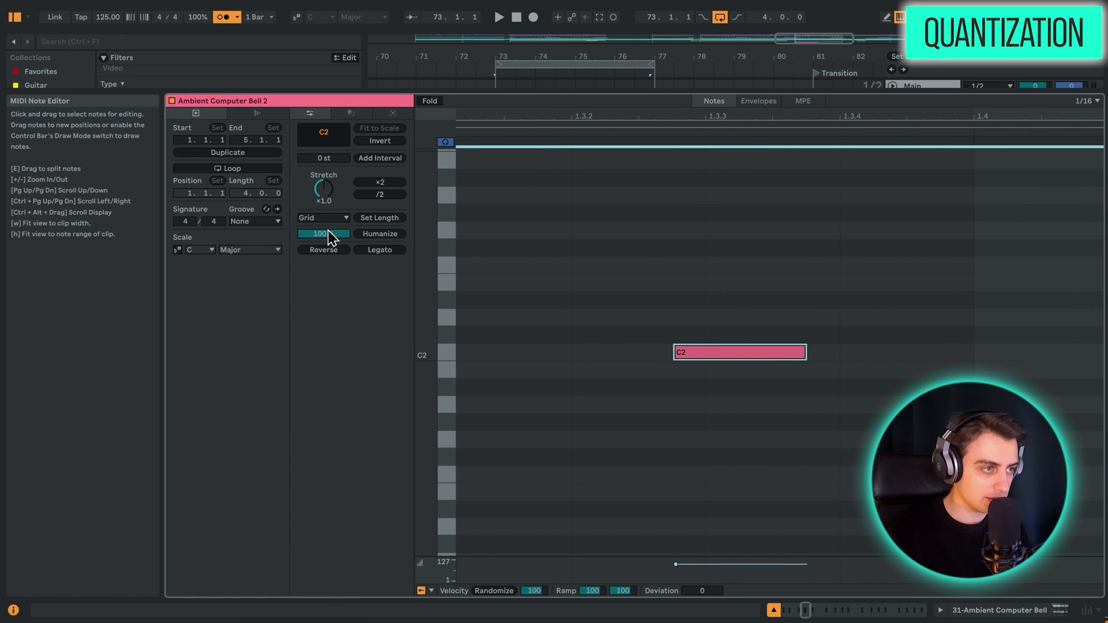
drag(330, 237, 330, 267)
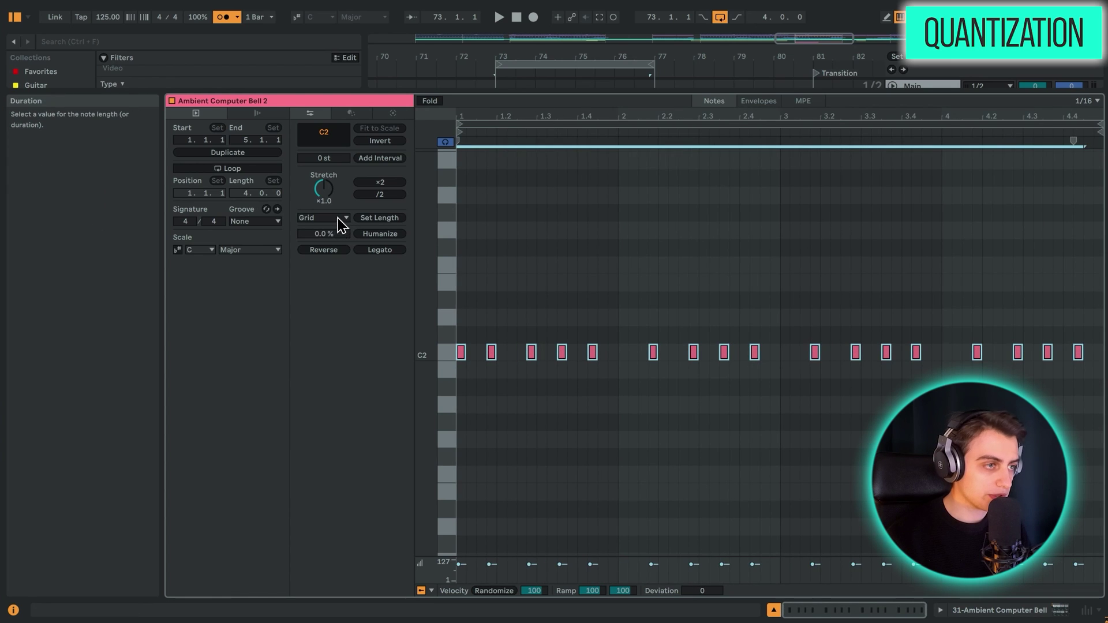
drag(331, 240, 329, 236)
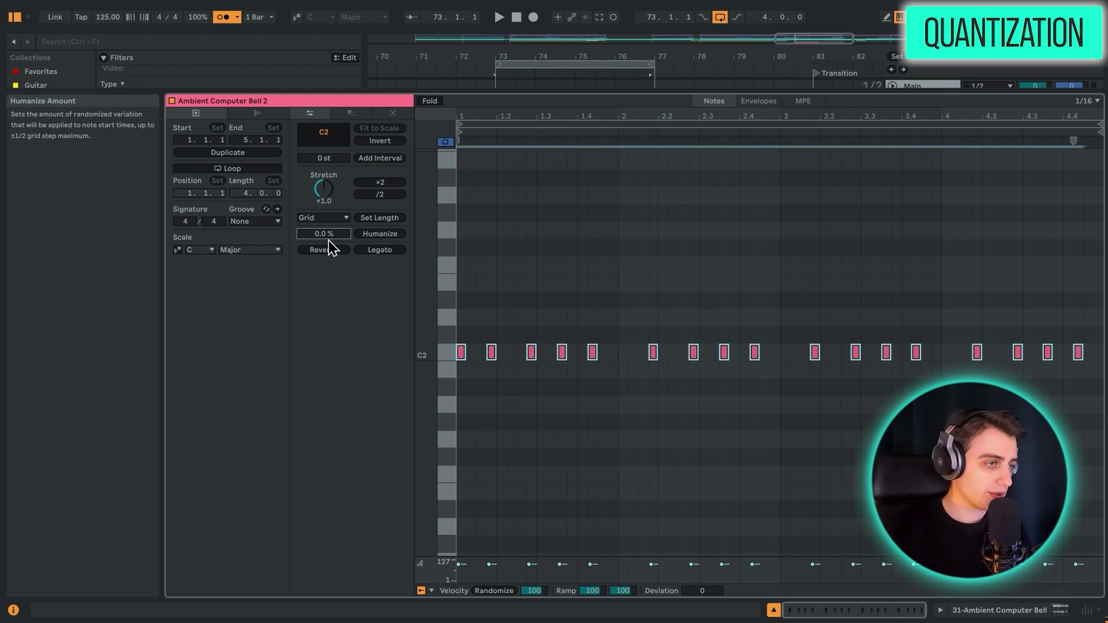
click(351, 113)
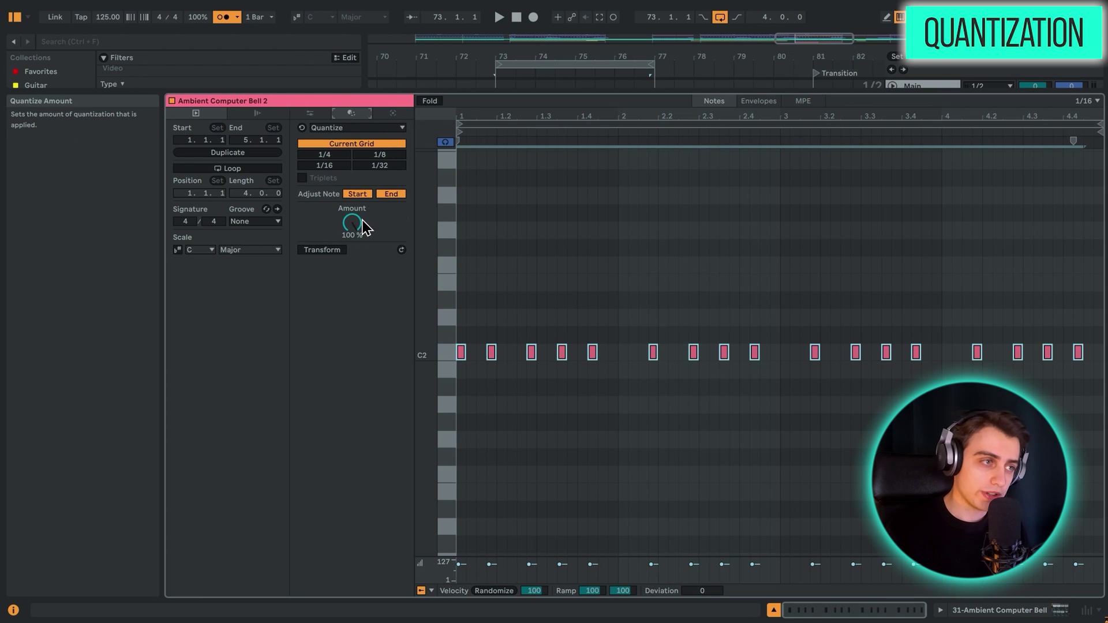
click(320, 115)
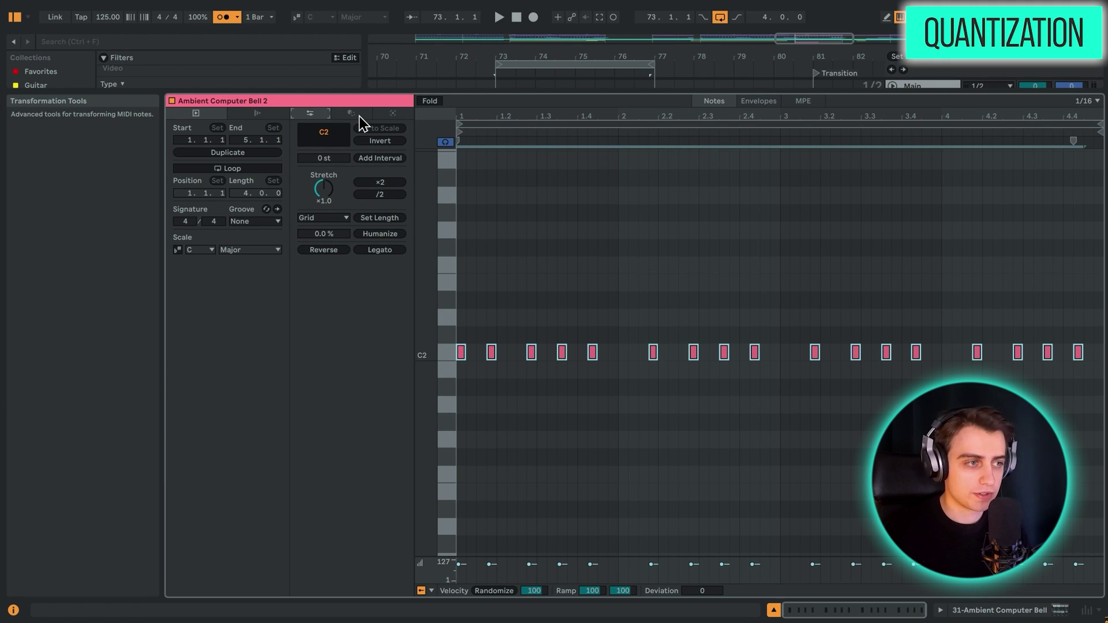
Step: Randomize the C2 note velocities across roughly 61–109 in an enlarged velocity lane, then shrink it back
drag(511, 557, 528, 303)
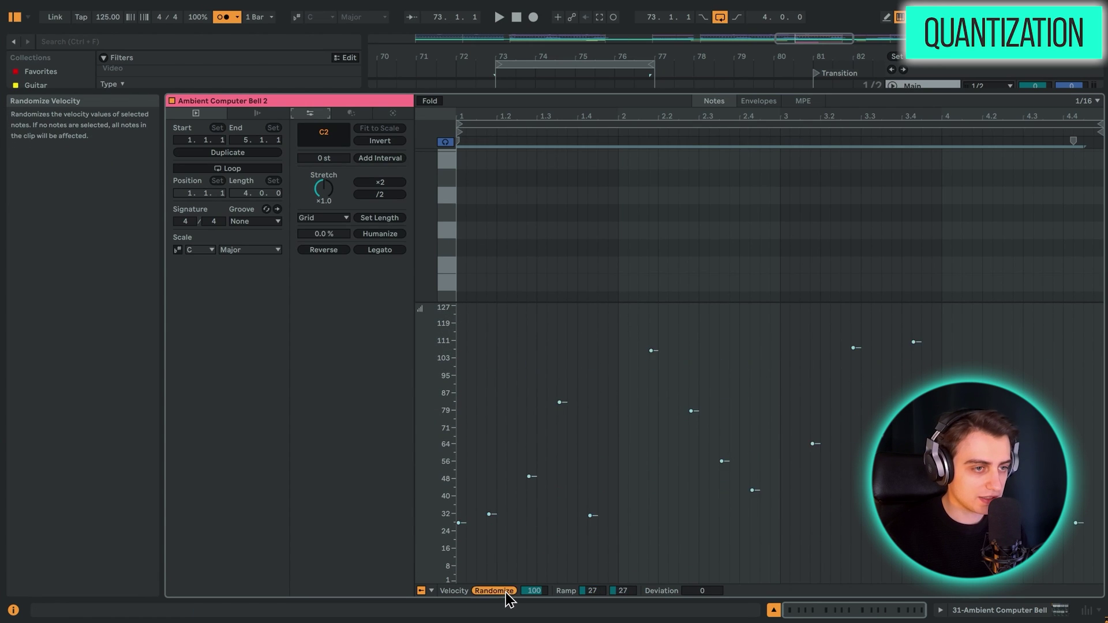
mouse_move(533, 590)
mouse_down()
mouse_move(534, 606)
mouse_move(534, 577)
mouse_up()
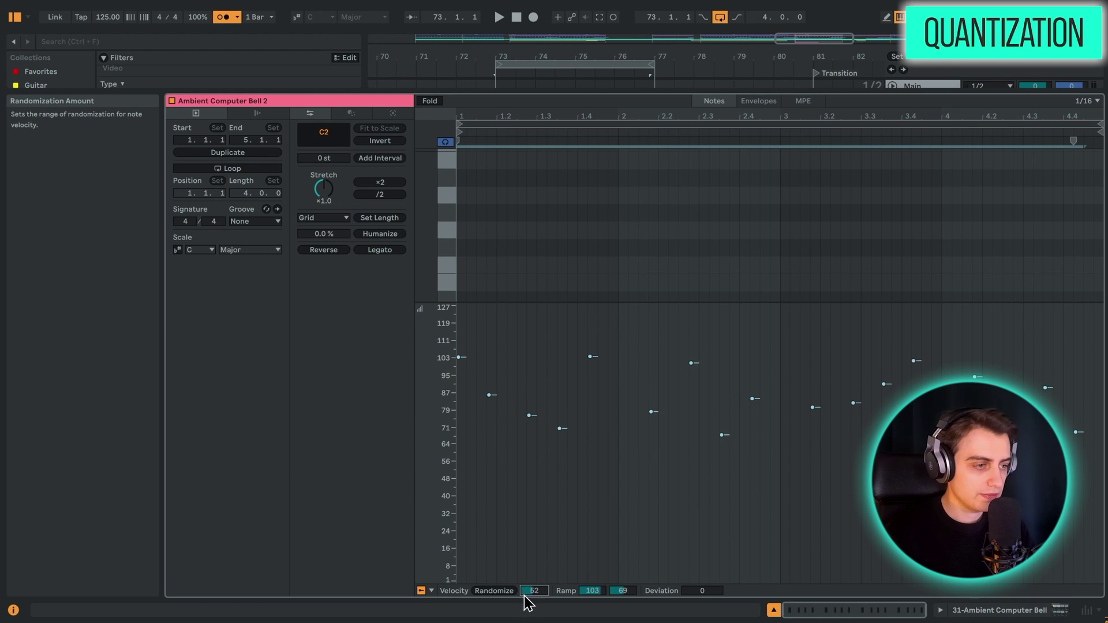
click(506, 592)
click(506, 592)
drag(546, 303, 546, 445)
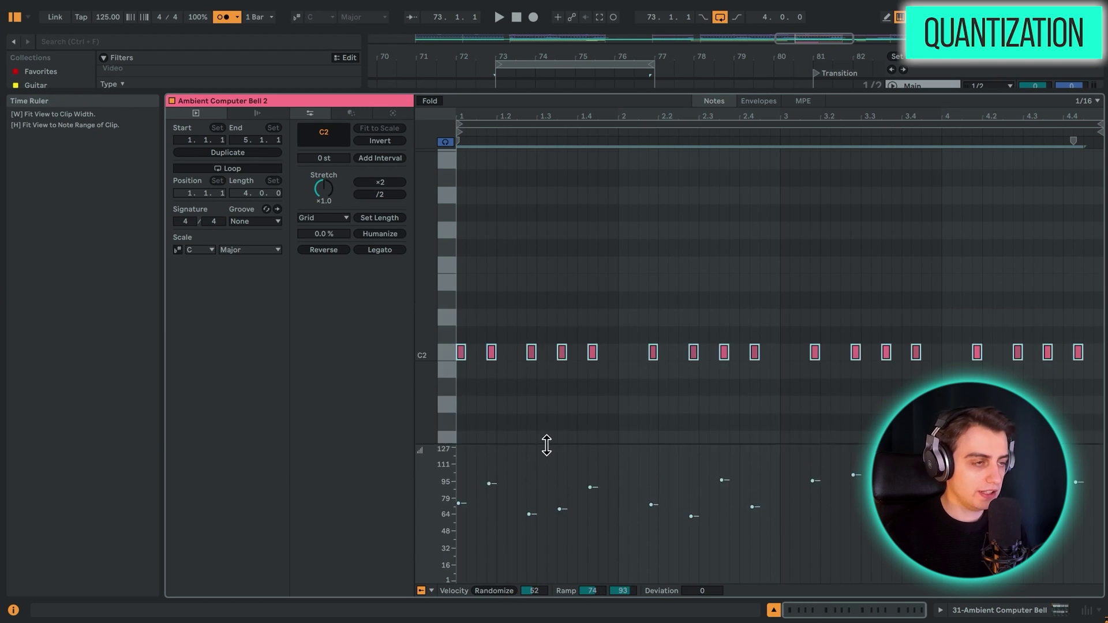
drag(426, 288, 420, 256)
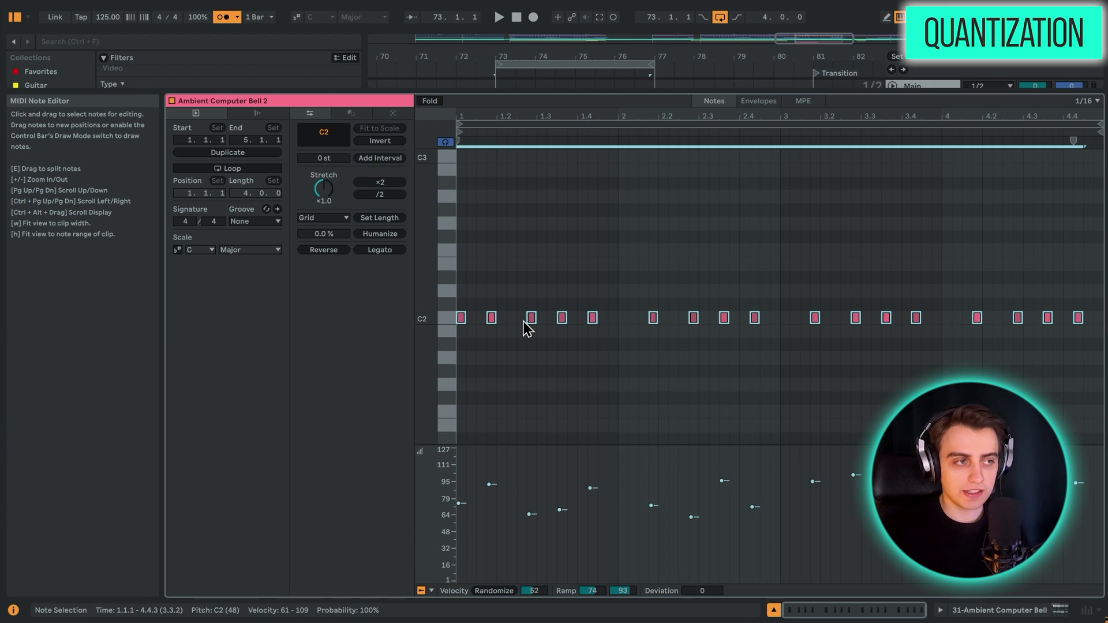
Step: Select and delete all the C2 notes in the clip
click(619, 265)
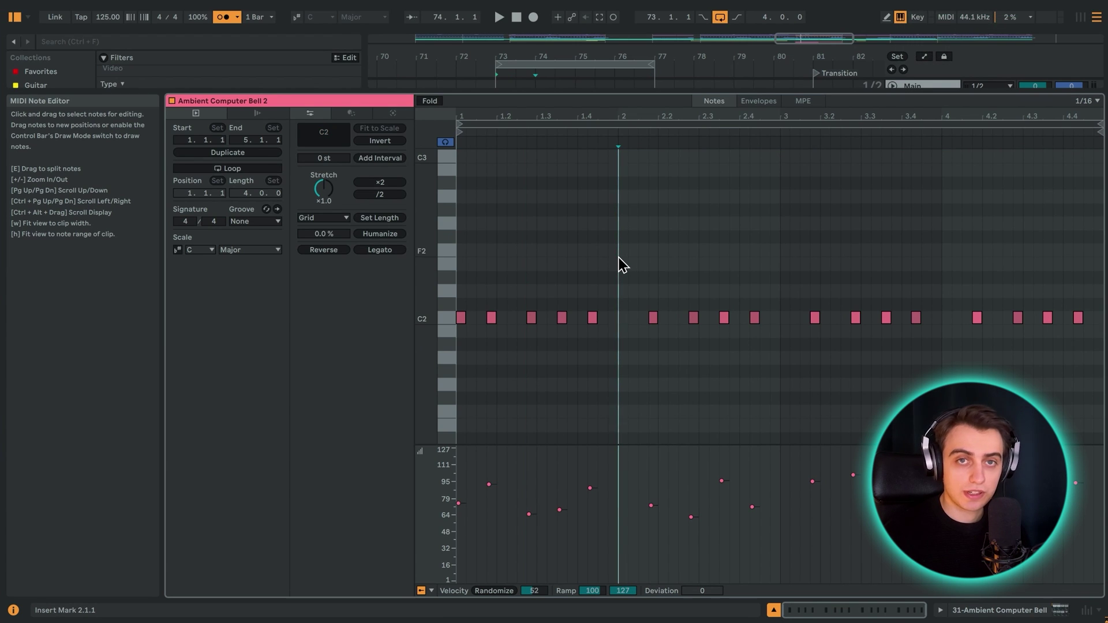
click(566, 277)
key(ctrl+a)
key(Delete)
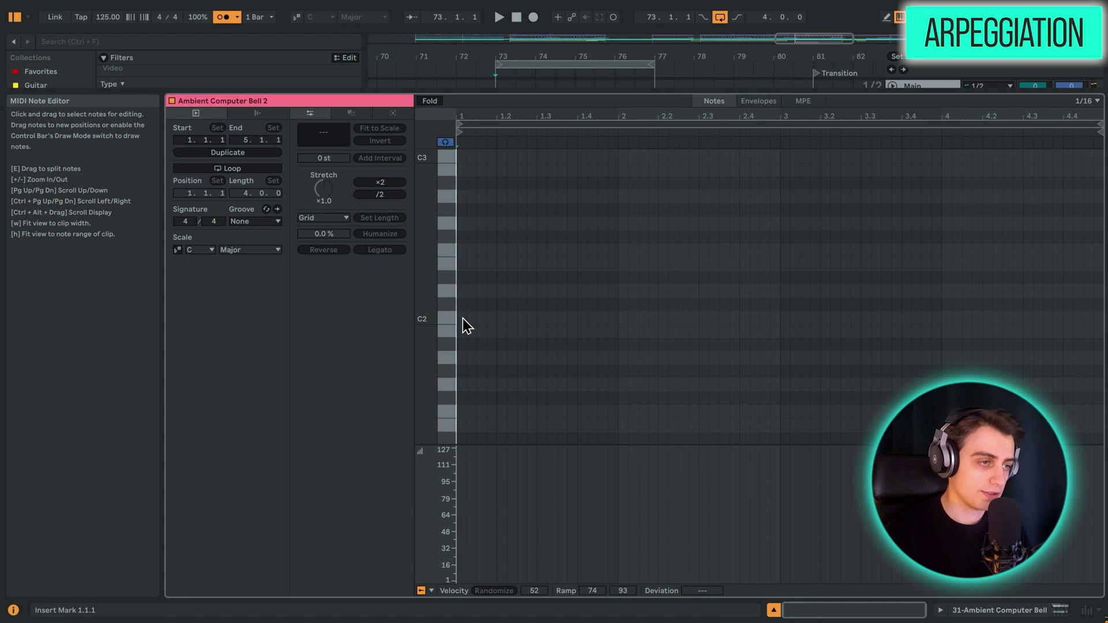
Step: Fold the editor to C Major scale rows and set the grid to 1/2 notes
key(b)
key(b)
click(458, 101)
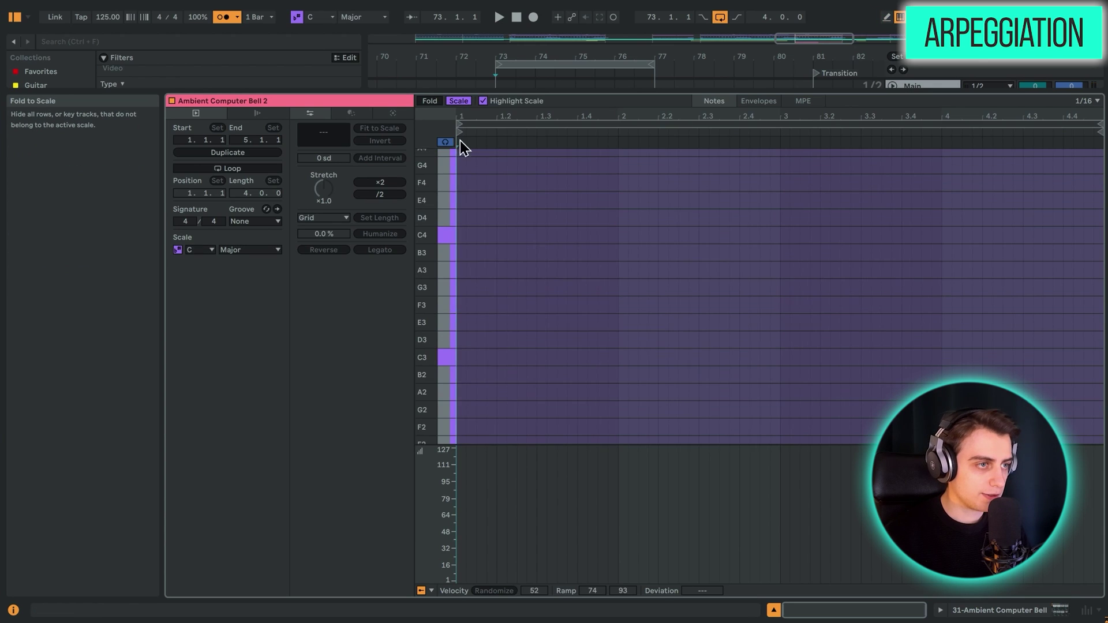
key(b)
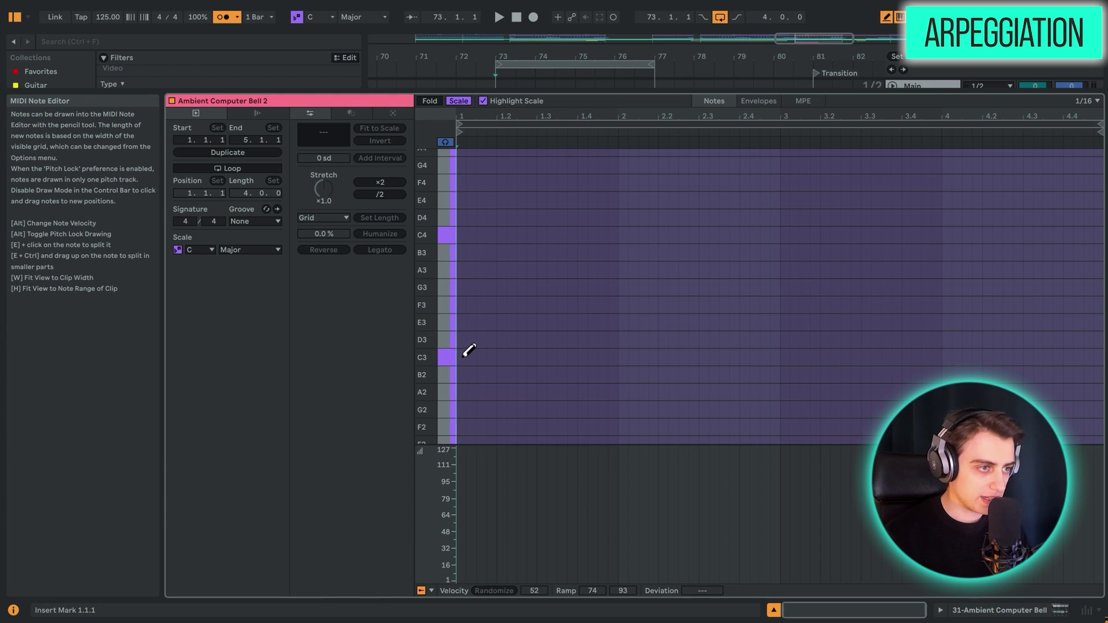
key(ctrl+2)
key(ctrl+2)
key(ctrl+2)
Step: Draw a C3, E3, G3, B3 chord and stretch it legato to the clip end
click(464, 356)
click(483, 322)
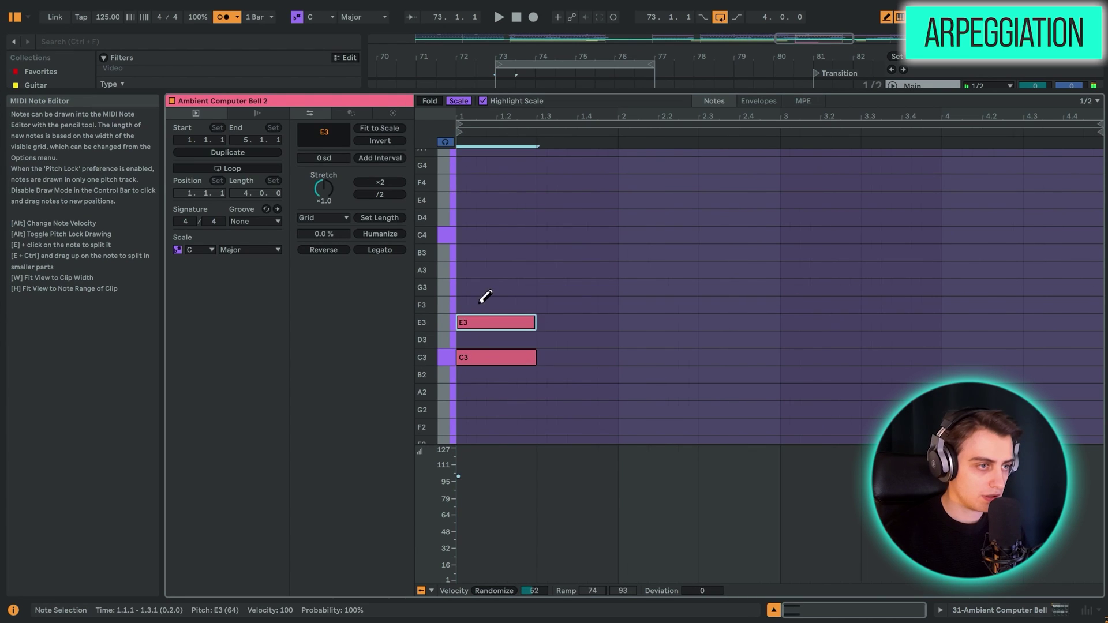
click(485, 286)
click(490, 252)
key(ctrl+a)
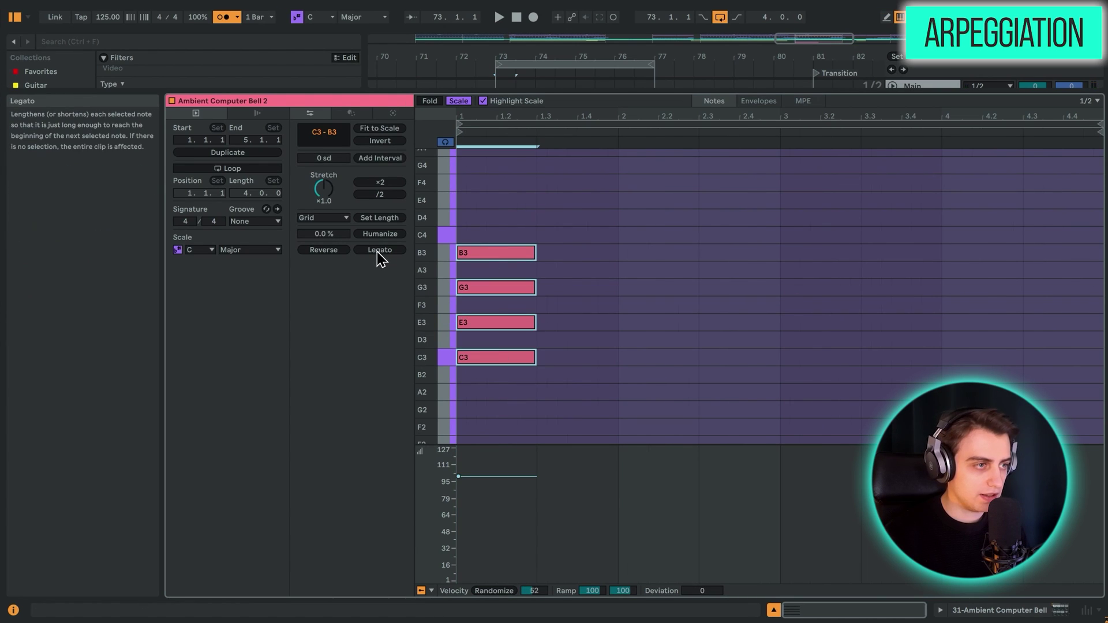
click(378, 251)
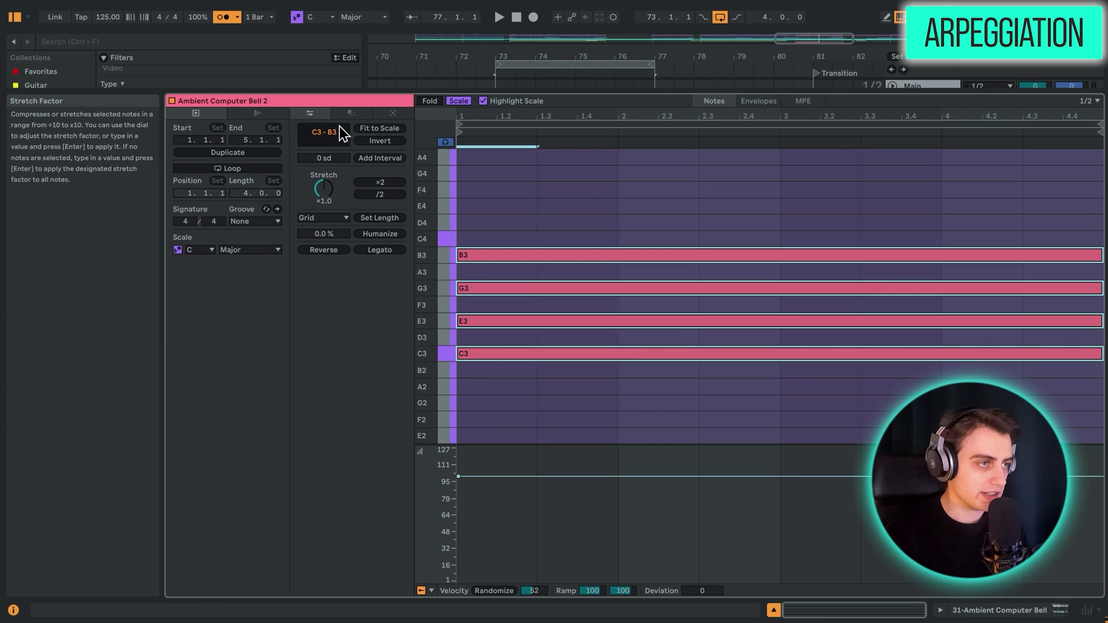
Step: Arpeggiate the C3–E3–G3–B3 chord with a 0 sd distance and play it back
click(351, 113)
click(355, 128)
click(351, 150)
click(335, 250)
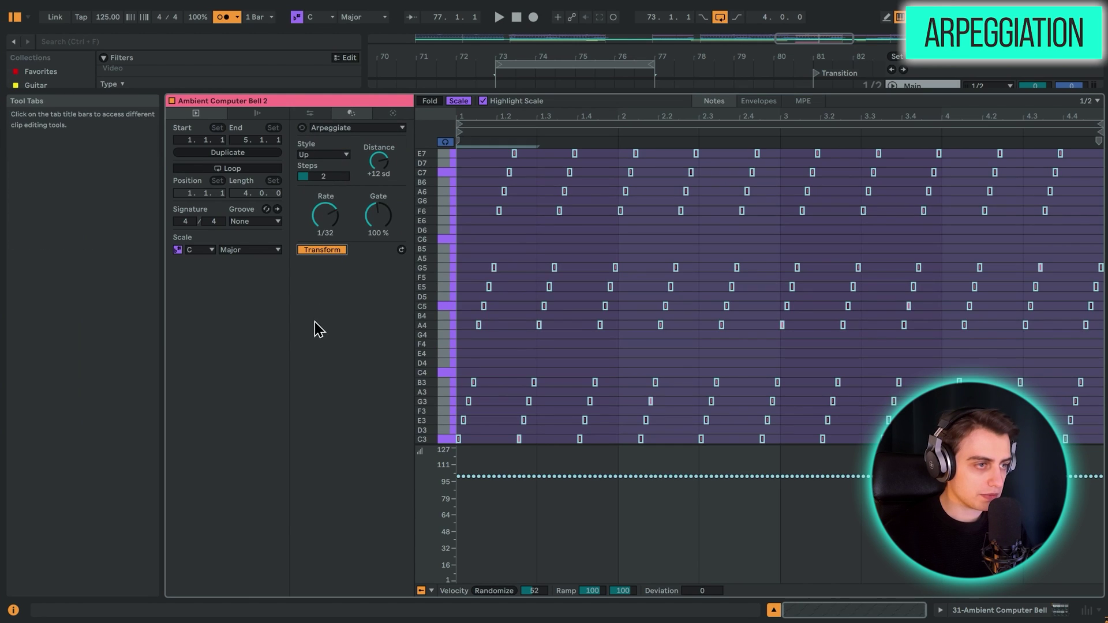
drag(379, 161, 327, 228)
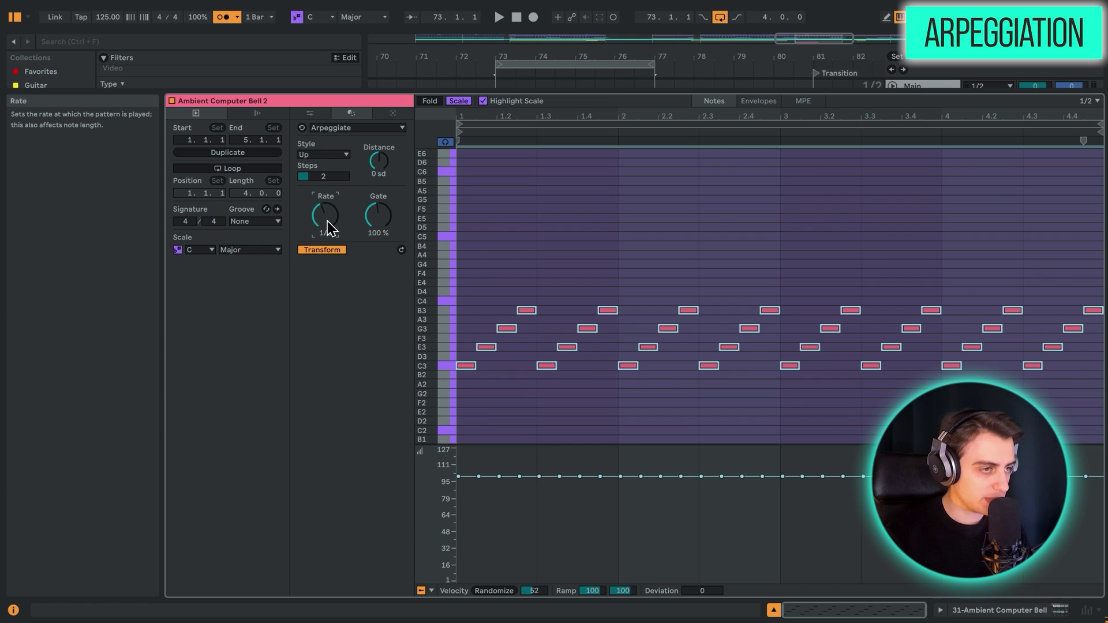
key(space)
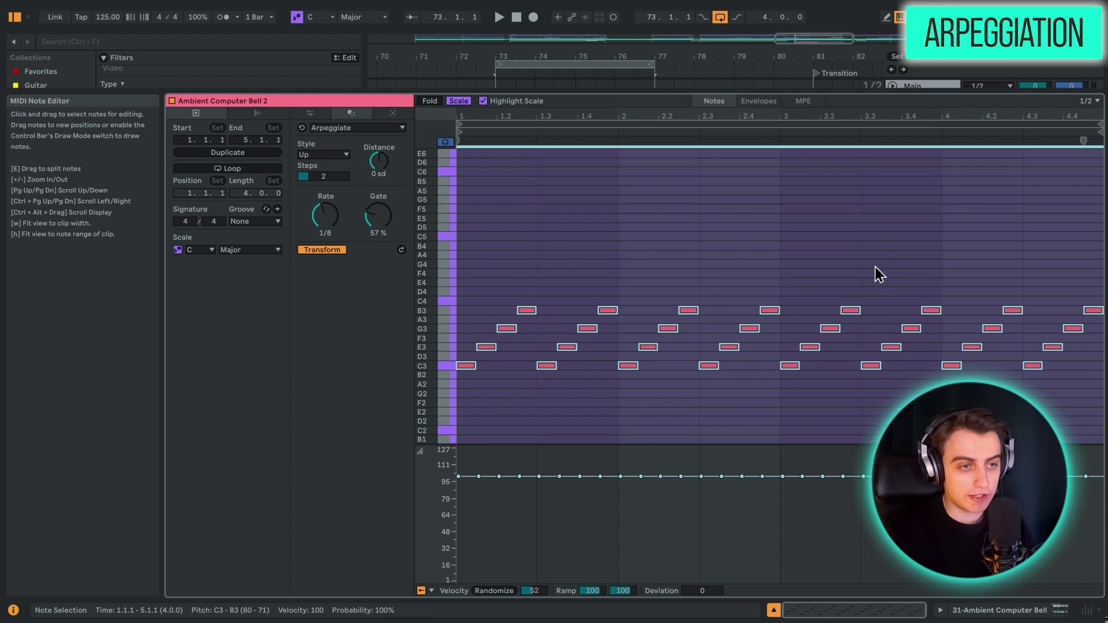
Step: Set the arpeggio distance to +12 sd, toggling Scale Mode on and off, and zoom to fit
click(381, 166)
key(Return)
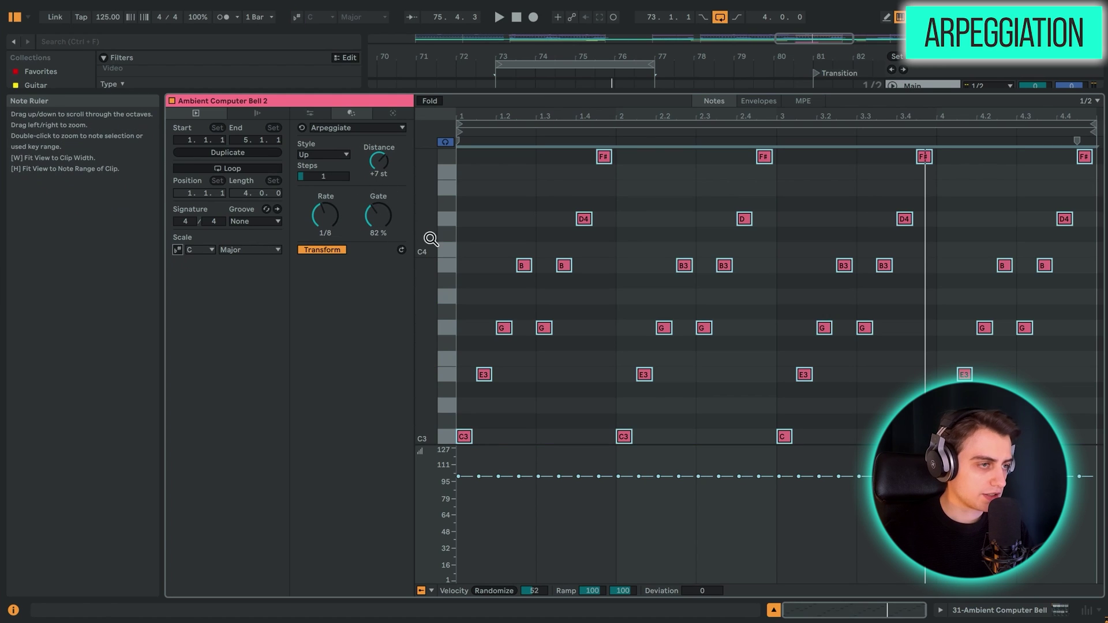
drag(447, 419, 446, 227)
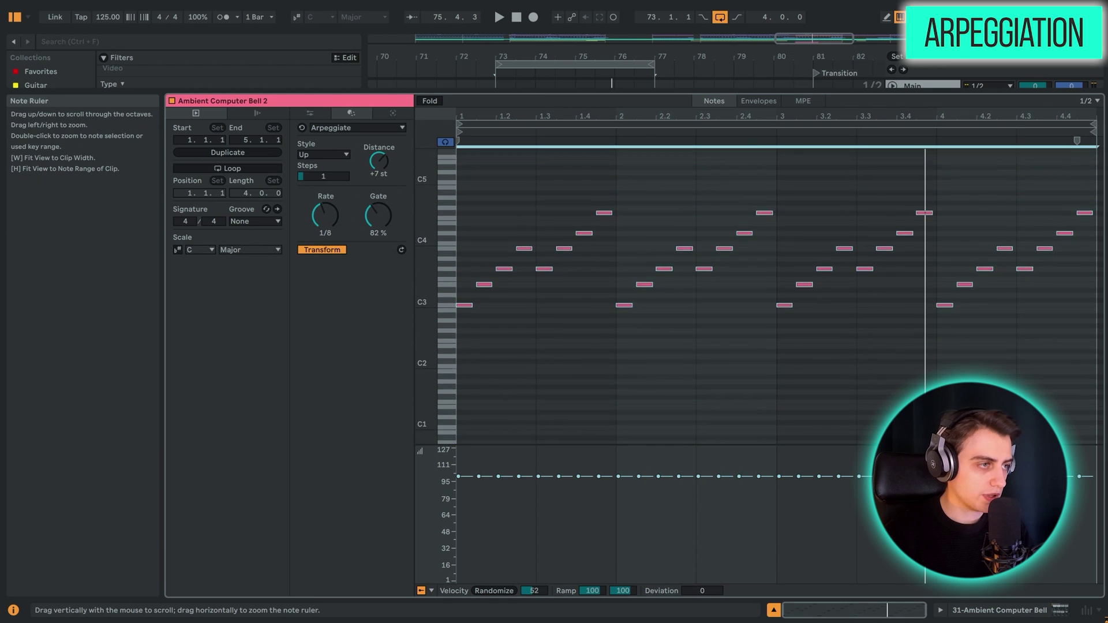
click(178, 250)
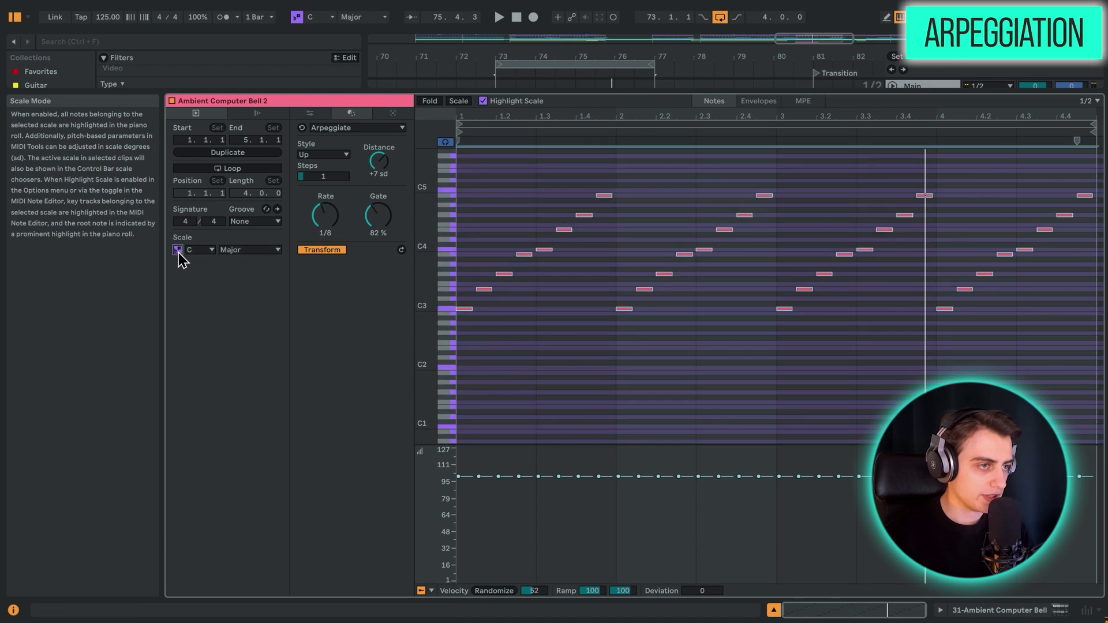
click(382, 161)
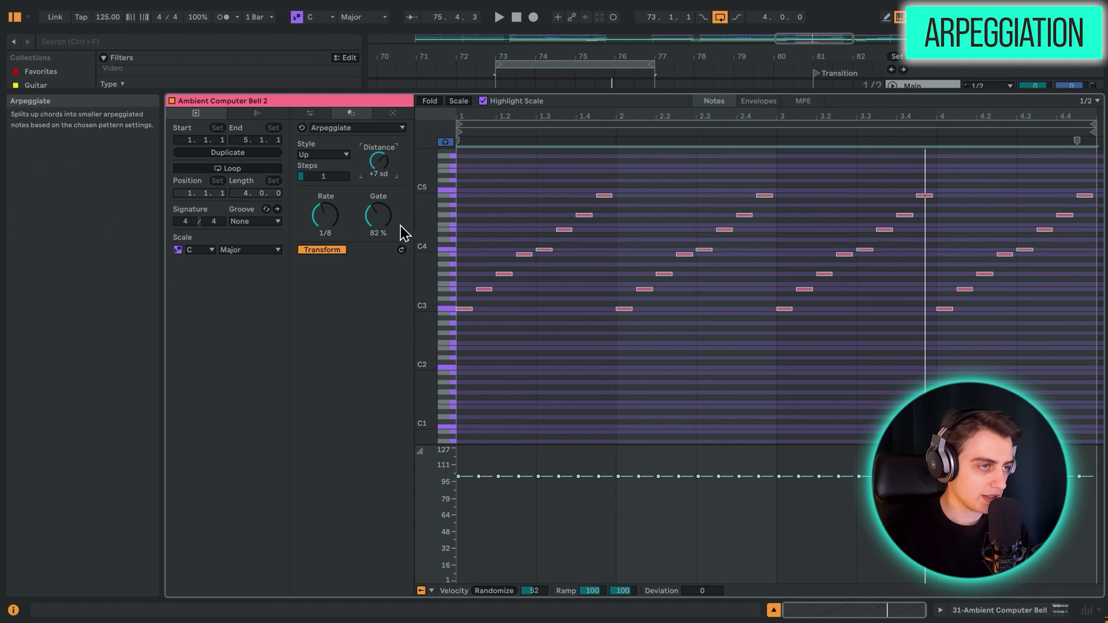
click(178, 250)
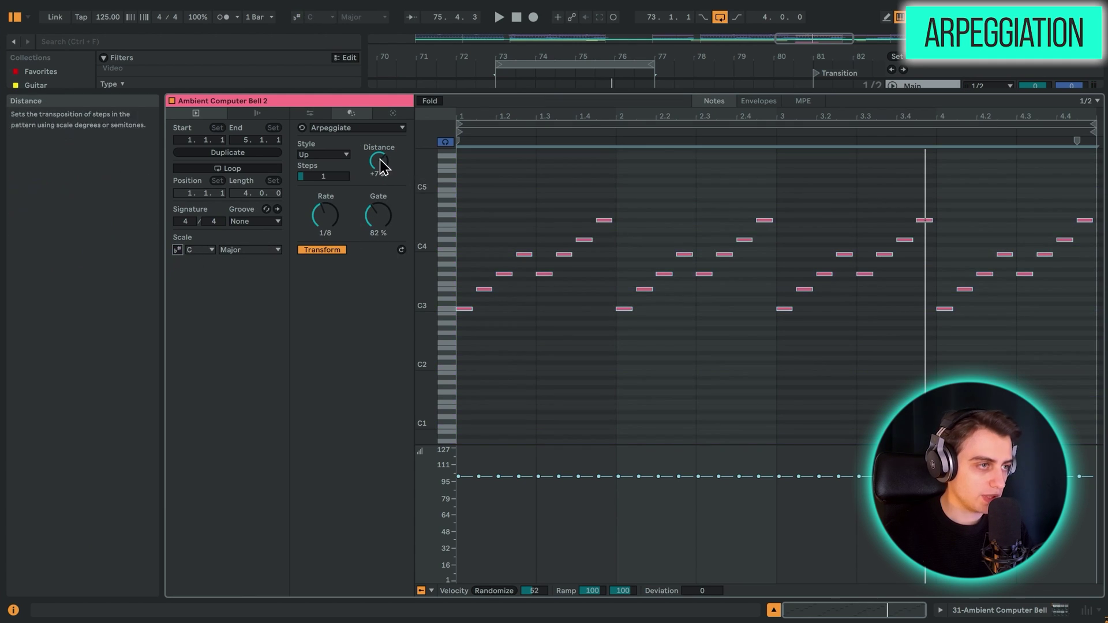
key(Up)
key(Up)
key(Up)
key(Up)
key(Up)
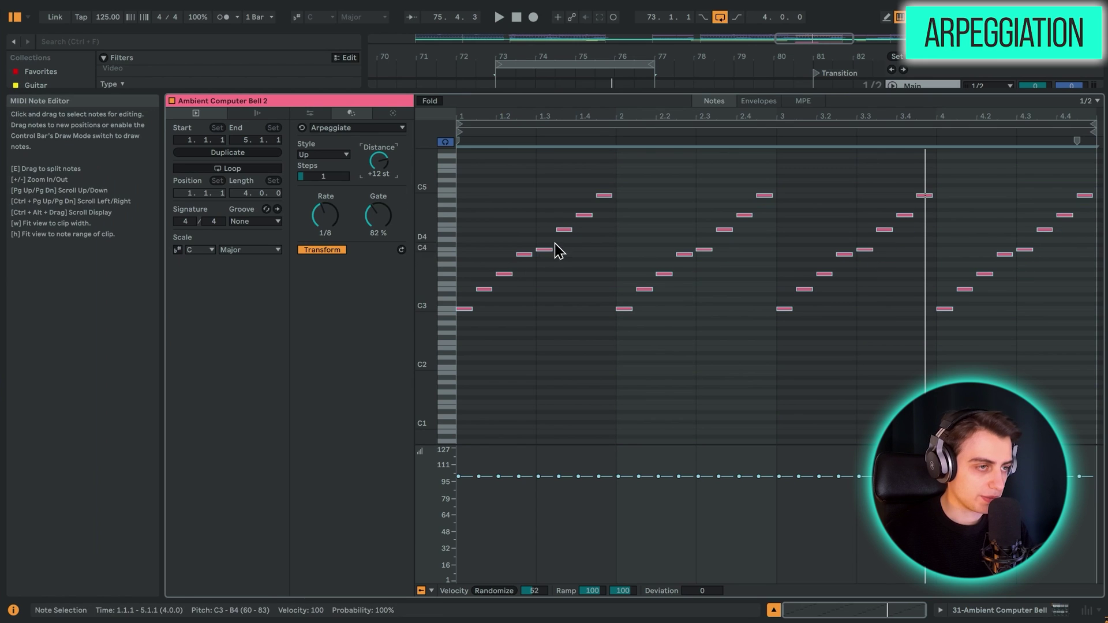
drag(427, 283, 510, 348)
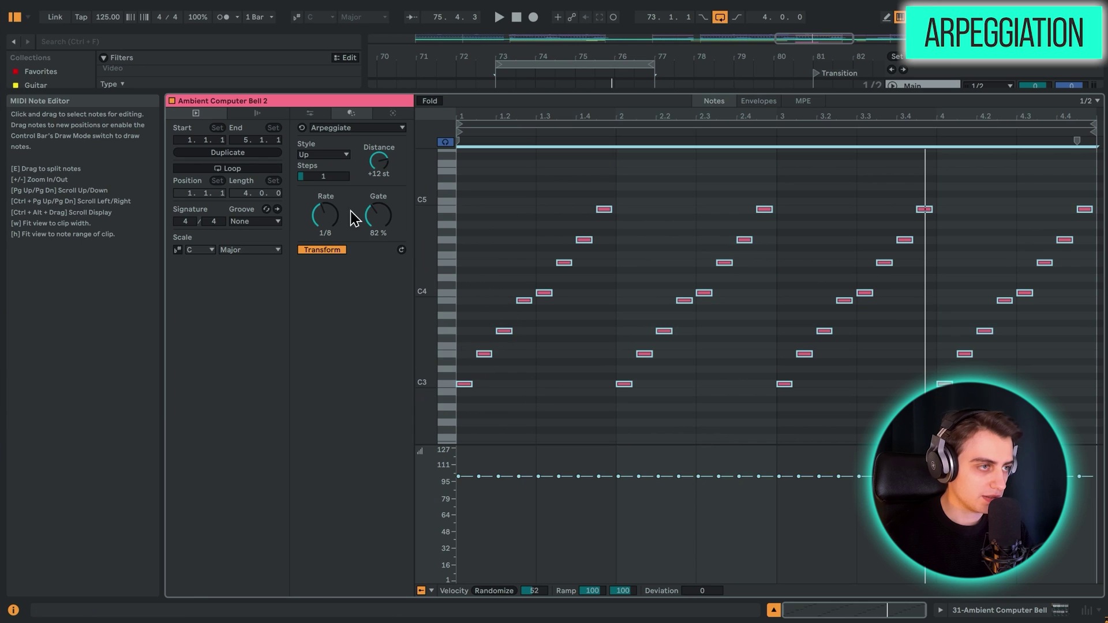
Step: Set the arpeggio to 3 steps at a +7 sd distance, playing it back to compare
click(320, 184)
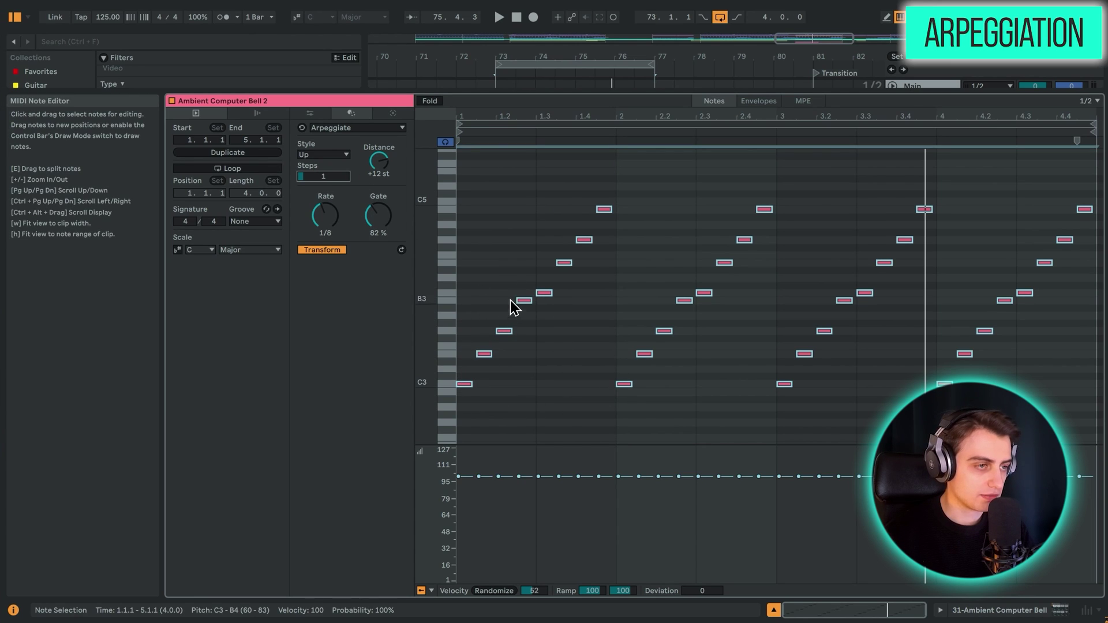
key(space)
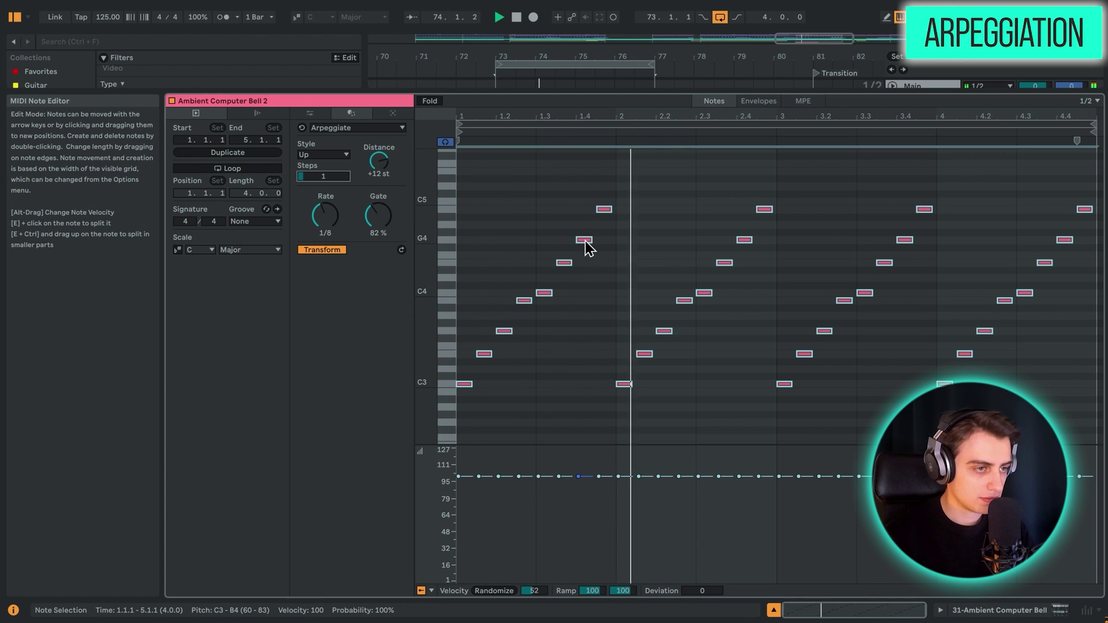
click(178, 249)
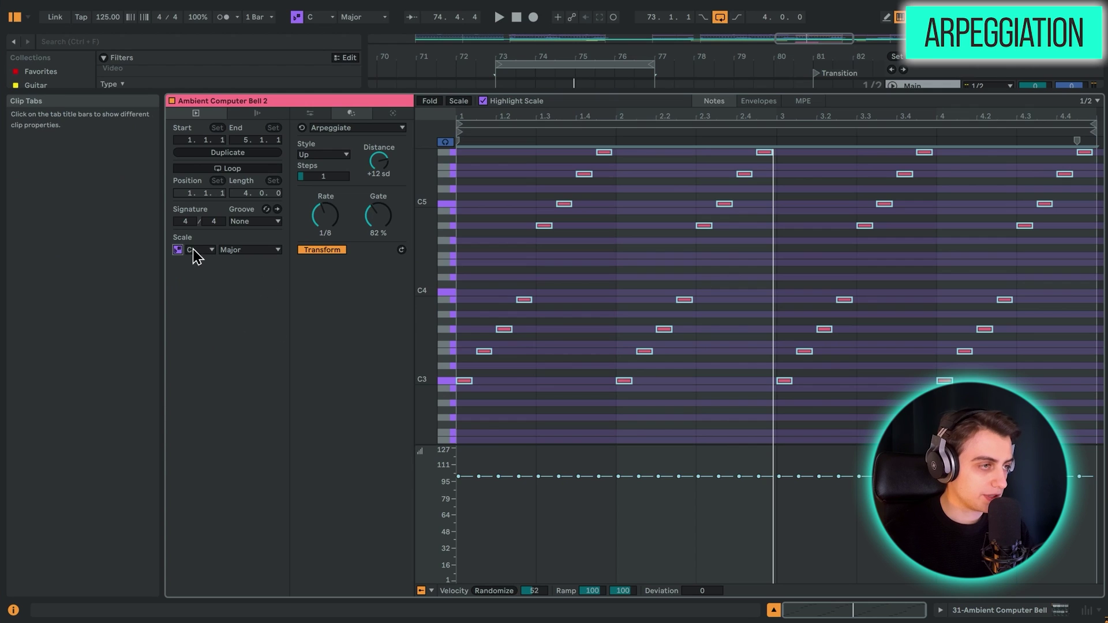
click(179, 250)
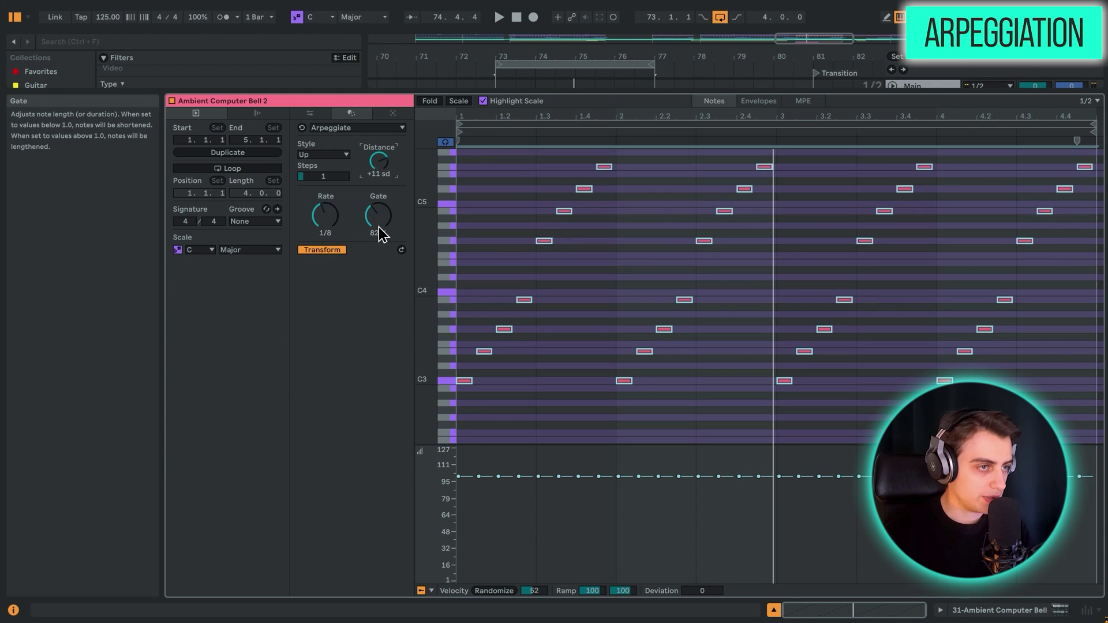
key(Down)
key(Down)
key(Down)
key(Down)
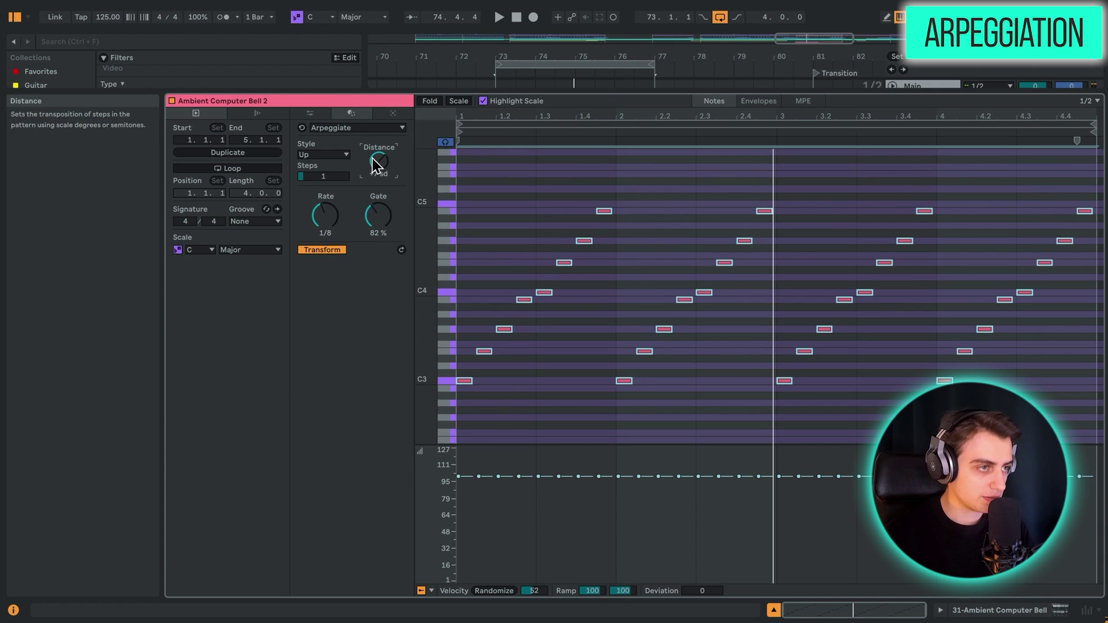
key(space)
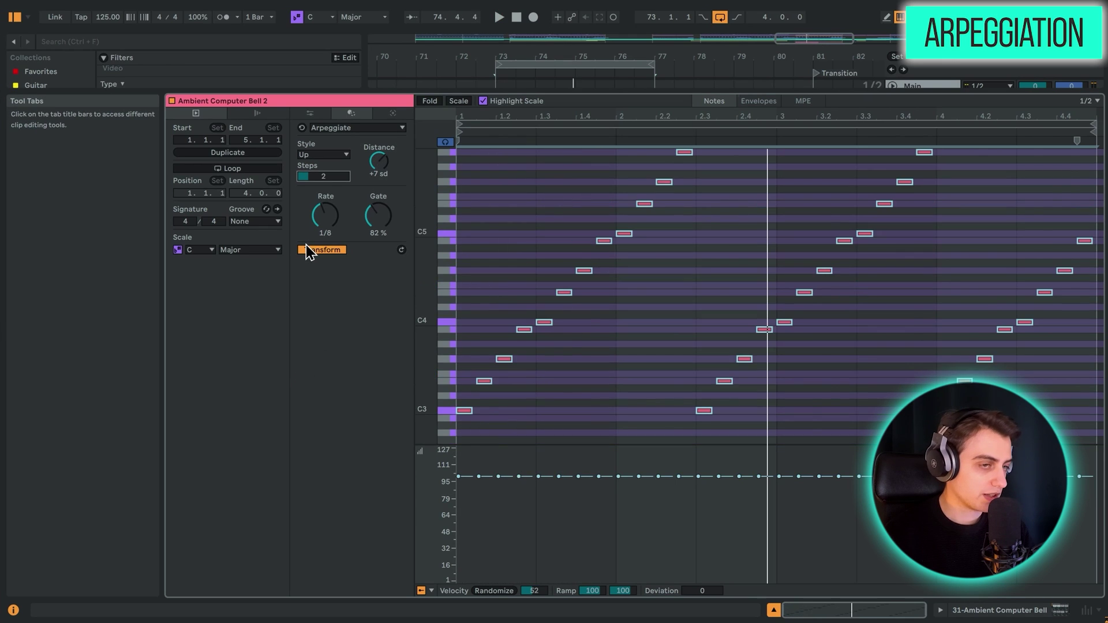
key(Up)
key(space)
mouse_move(428, 310)
mouse_down()
mouse_move(414, 310)
mouse_move(431, 304)
mouse_up()
Step: Close the arpeggio Style list unchanged, deselect the notes and zoom the piano roll vertically
click(323, 154)
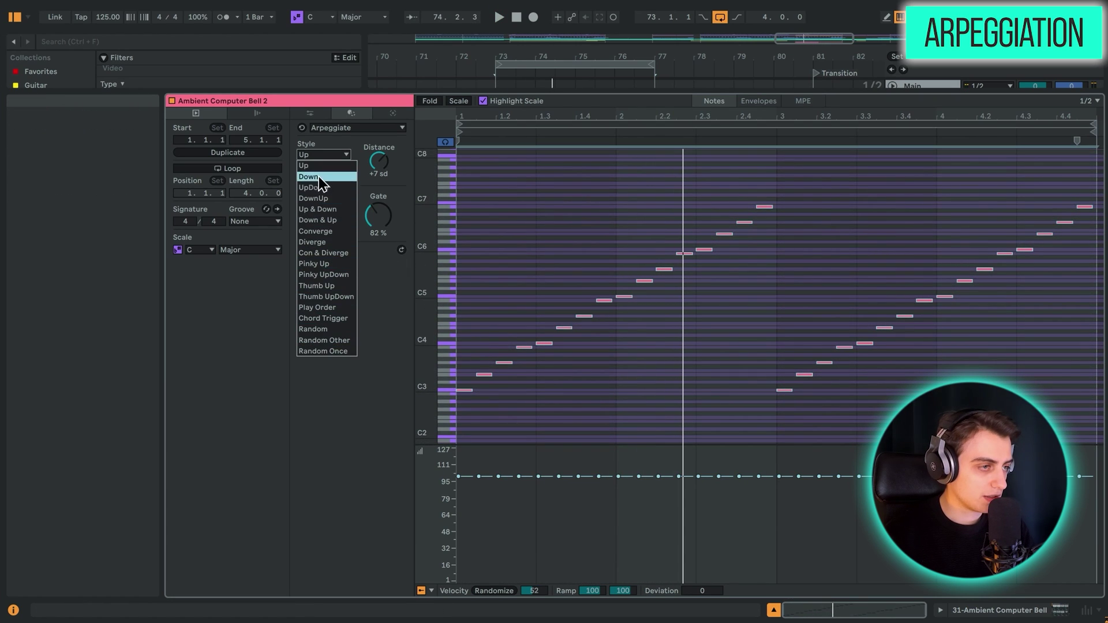
click(368, 302)
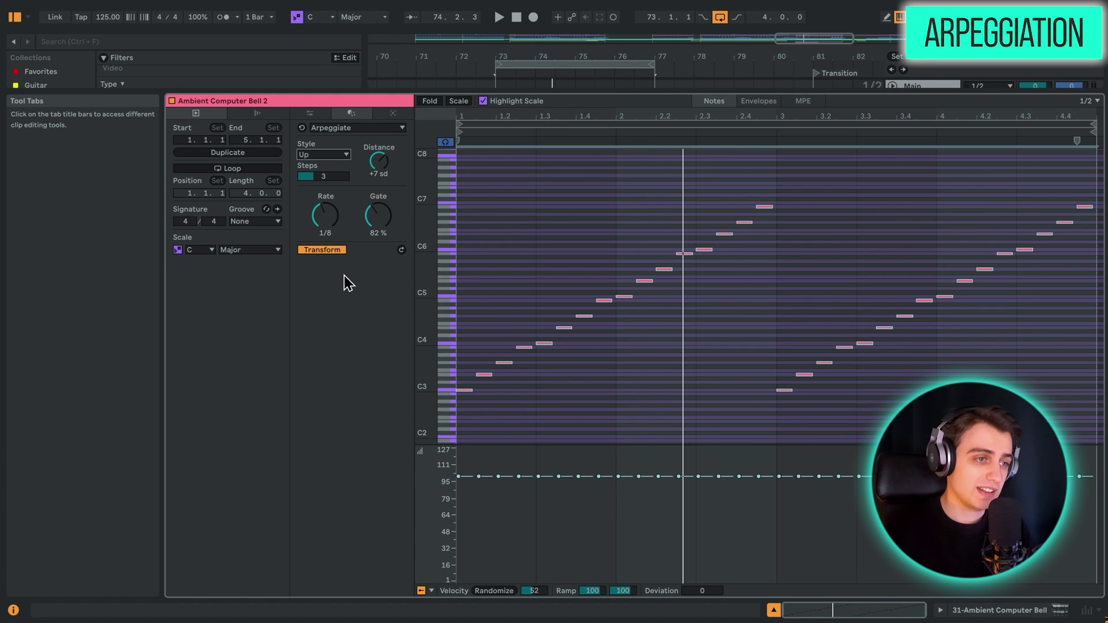
click(535, 230)
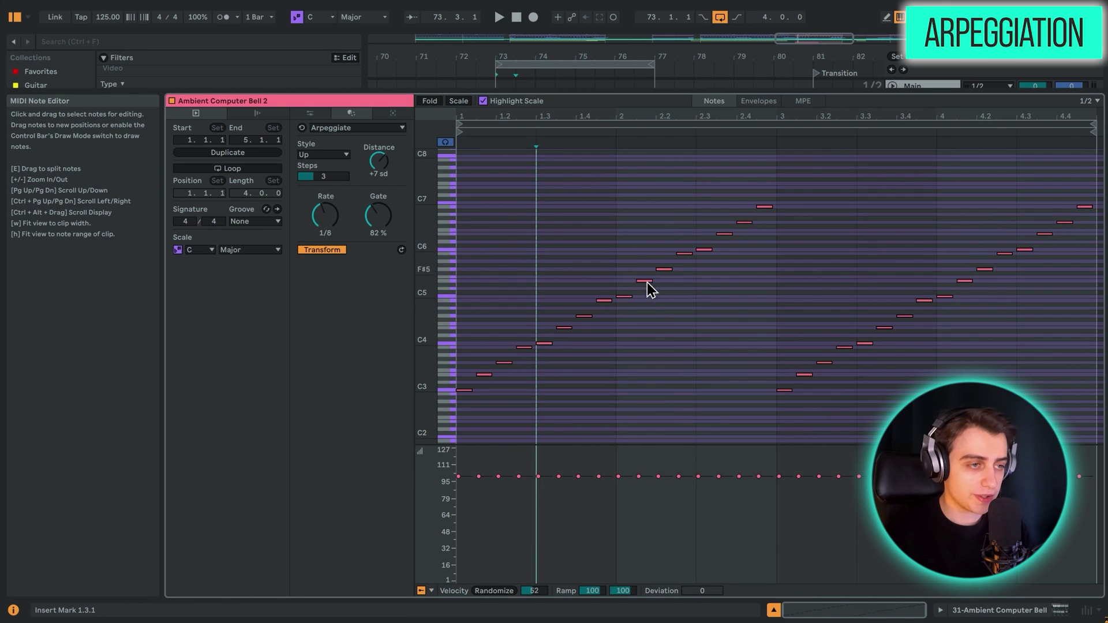
scroll(548, 273, up, 2)
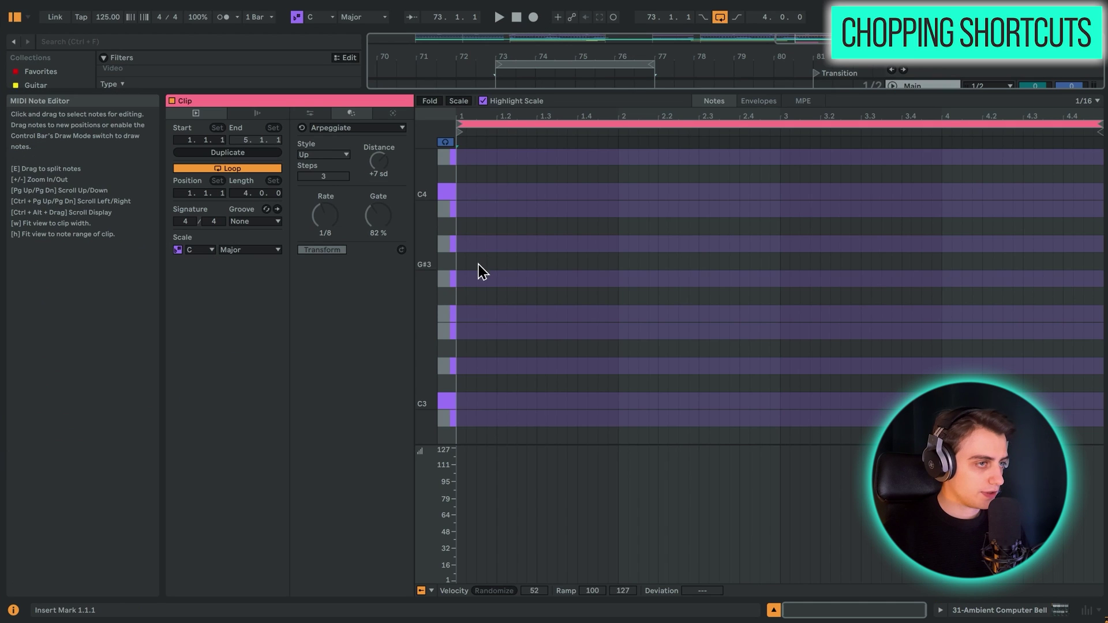
Step: Draw a C3 note and stretch it across the four-bar clip with Legato
key(b)
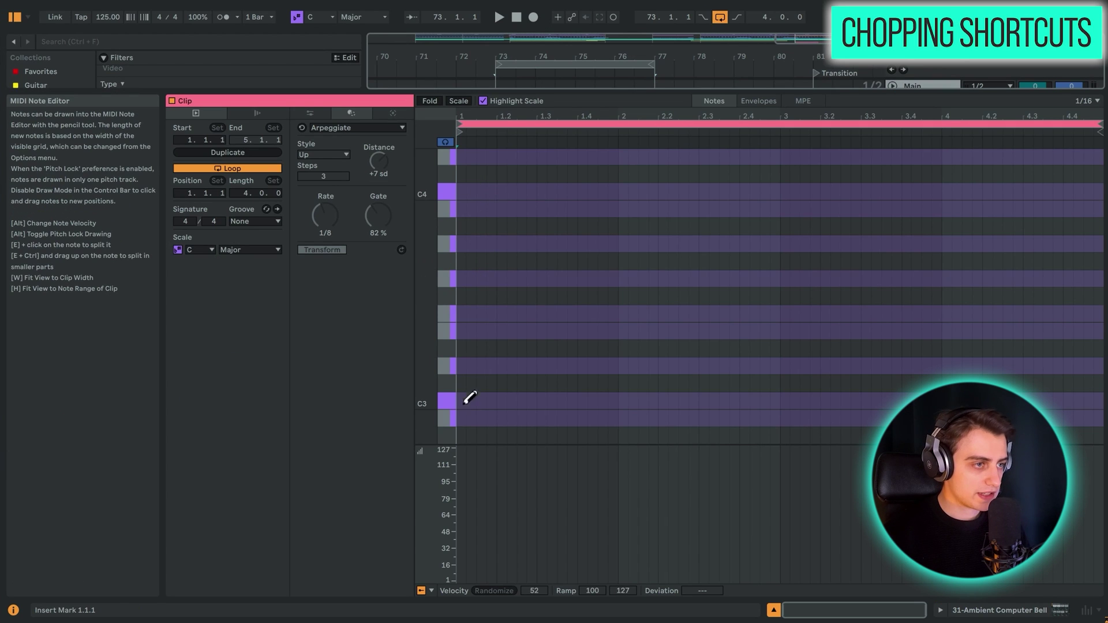
click(462, 401)
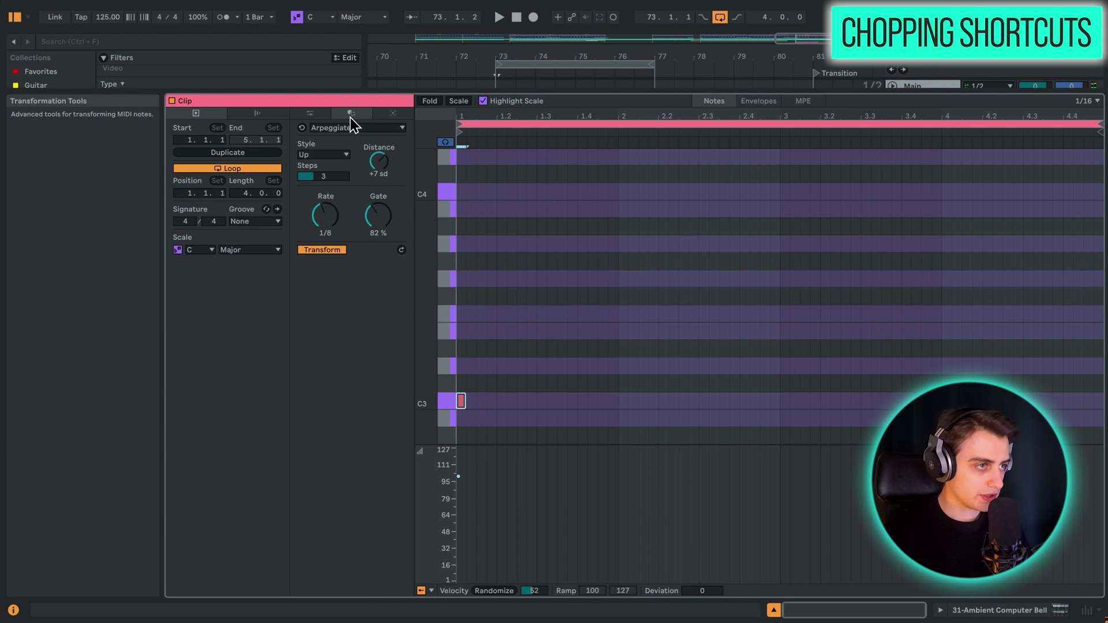
click(310, 113)
click(393, 249)
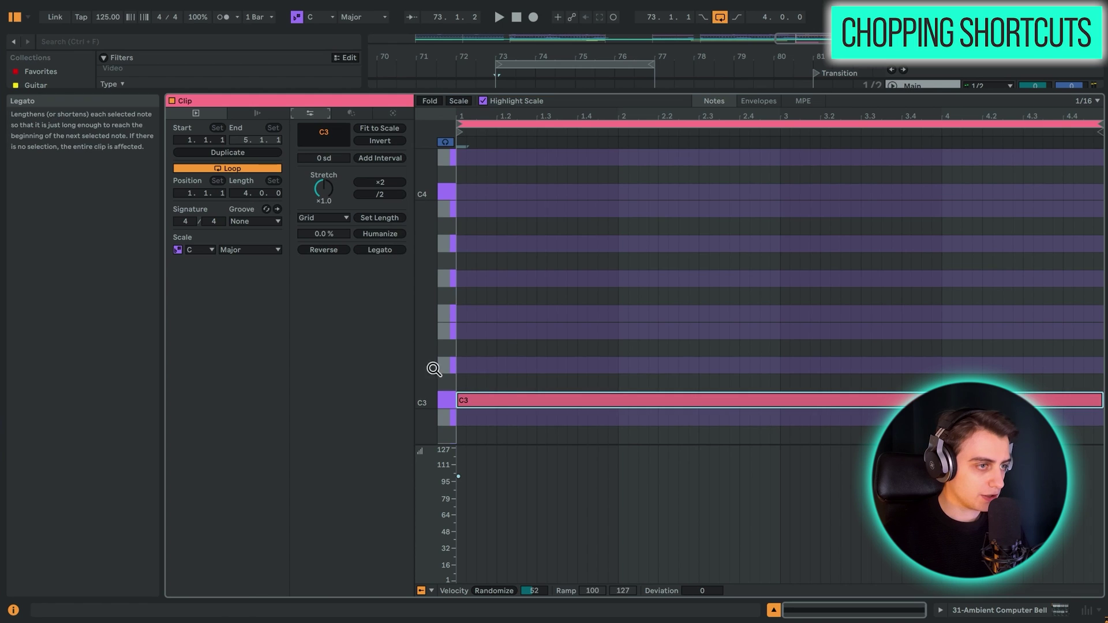
click(565, 360)
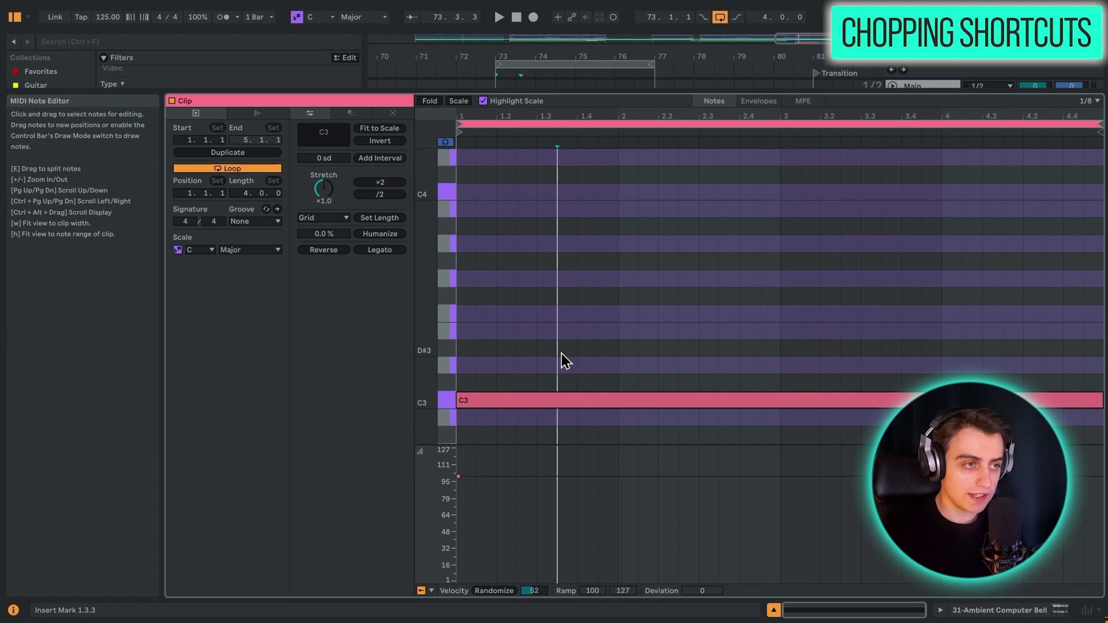
Step: Set the grid to 1/8 and chop the long C3 note into eighth notes
key(ctrl+2)
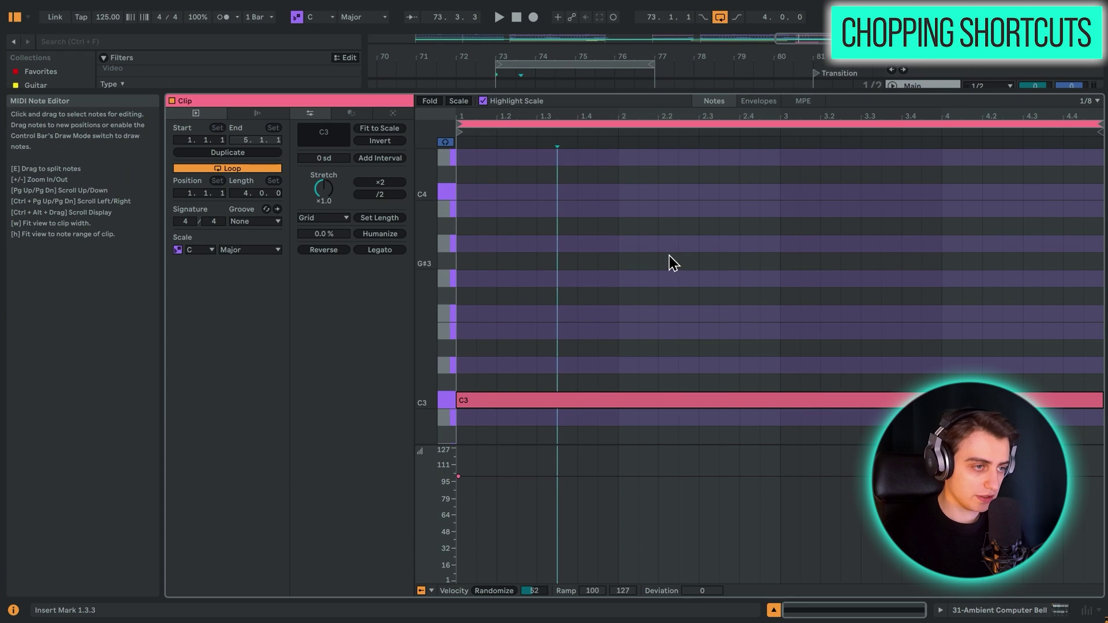
drag(670, 255, 646, 357)
click(642, 393)
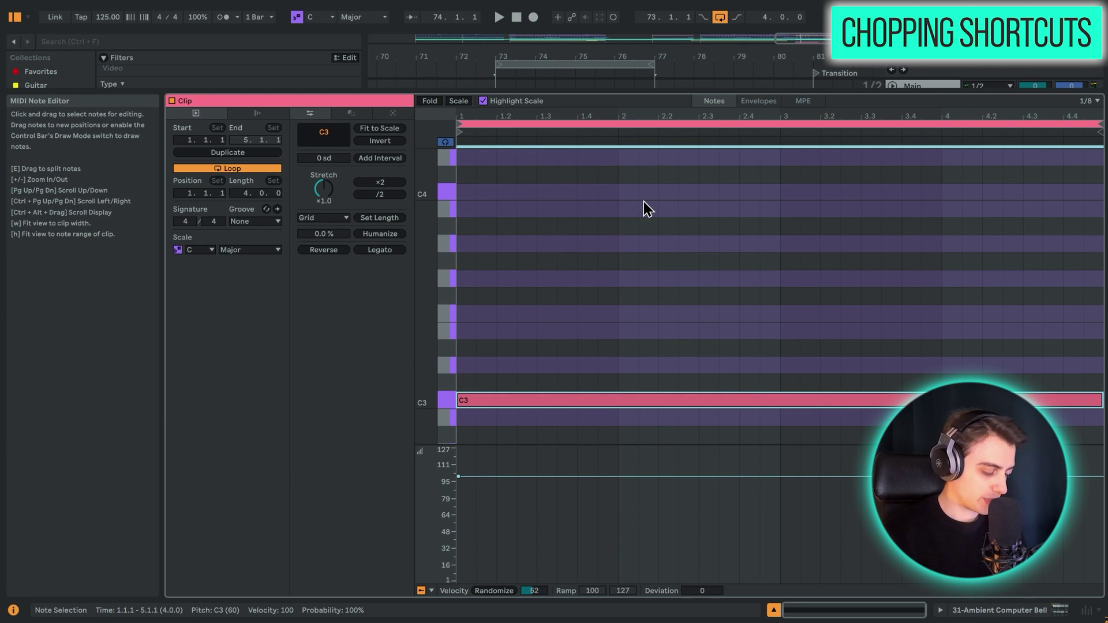
key(ctrl+e)
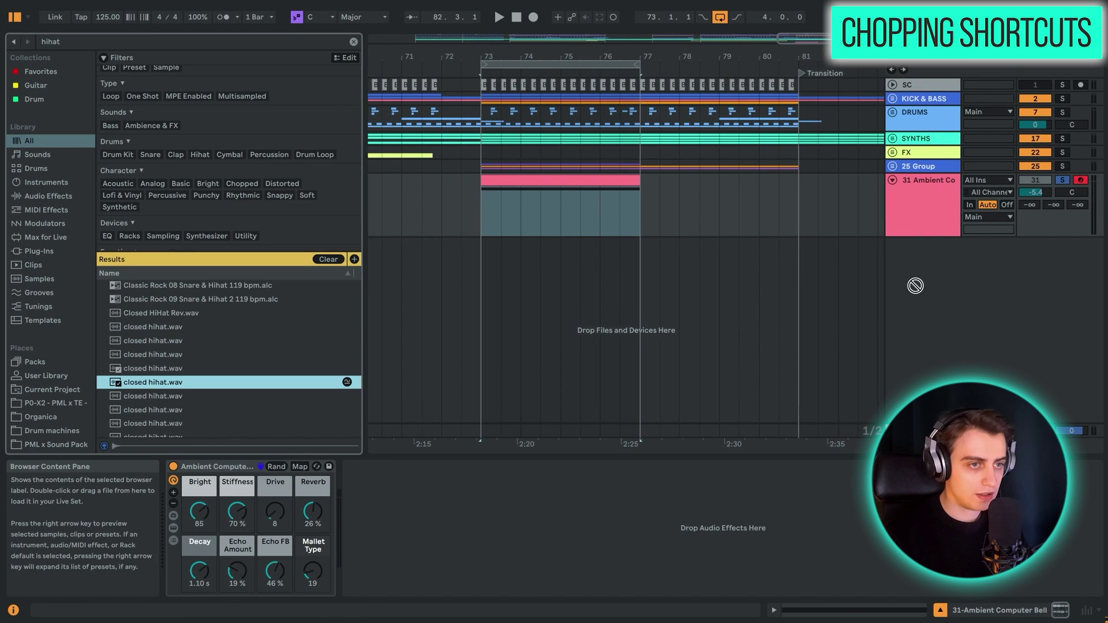
Step: Add a new MIDI track loaded with the closed hihat sample
right_click(919, 293)
click(946, 304)
double_click(153, 382)
click(13, 611)
Step: Create an empty hihat MIDI clip holding a one-beat C3 note
right_click(524, 271)
click(577, 345)
click(308, 402)
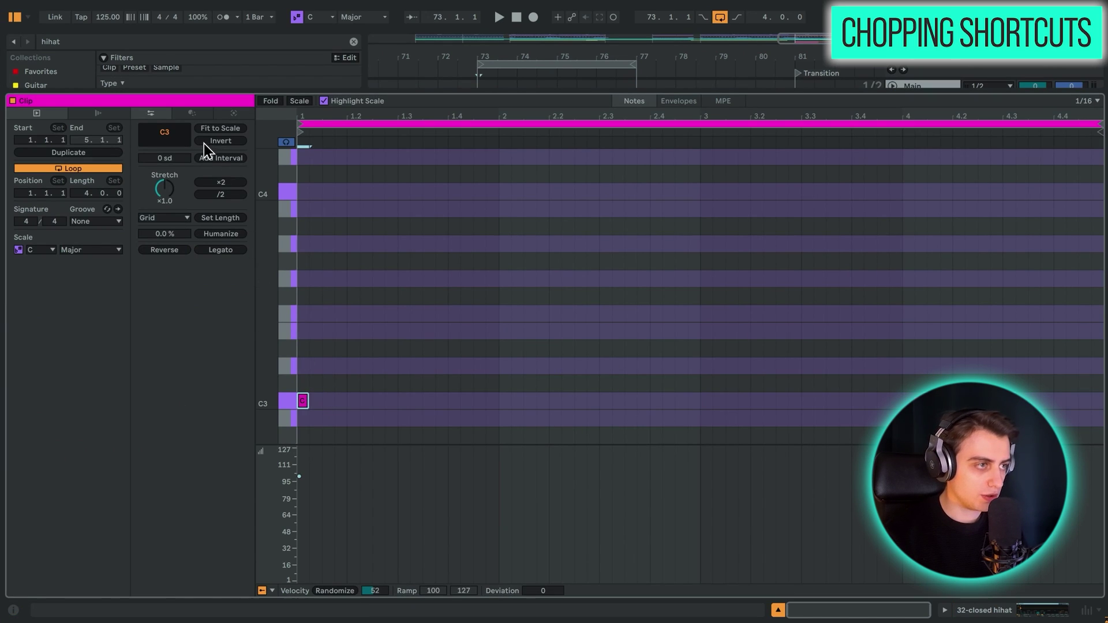
click(221, 250)
key(ctrl+2)
key(ctrl+2)
click(350, 400)
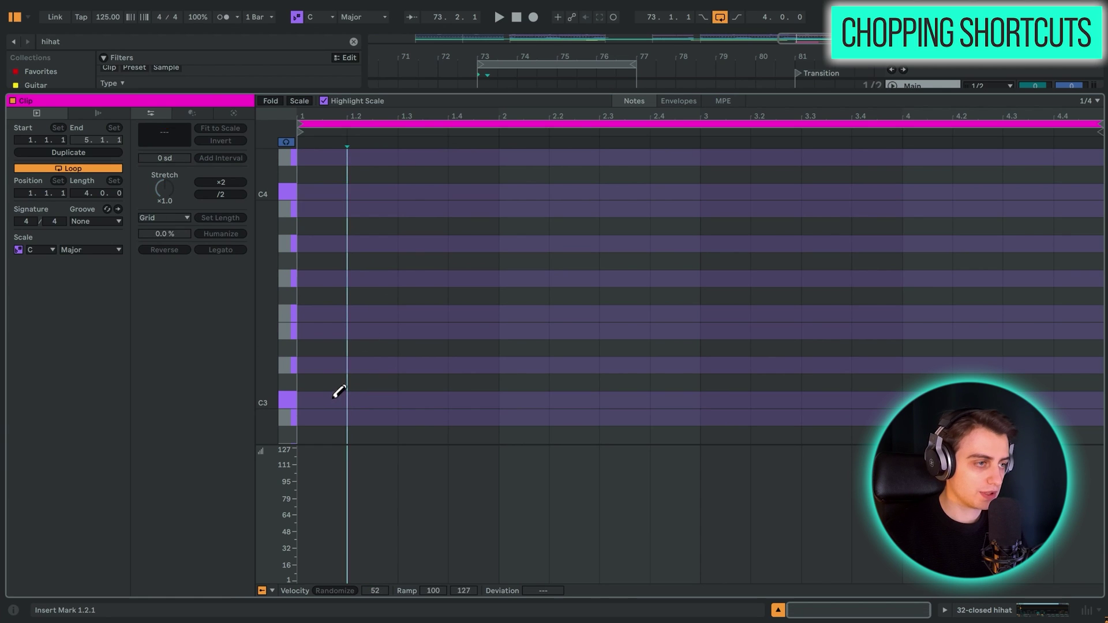
Step: Replace the repeated notes with one C3 spanning the clip, chopping and rejoining it
click(329, 399)
key(ctrl+d)
key(ctrl+d)
key(ctrl+d)
key(ctrl+d)
key(ctrl+d)
key(ctrl+d)
key(ctrl+d)
key(ctrl+d)
key(ctrl+d)
key(ctrl+d)
key(ctrl+d)
key(ctrl+d)
key(ctrl+d)
key(ctrl+d)
key(ctrl+d)
key(Delete)
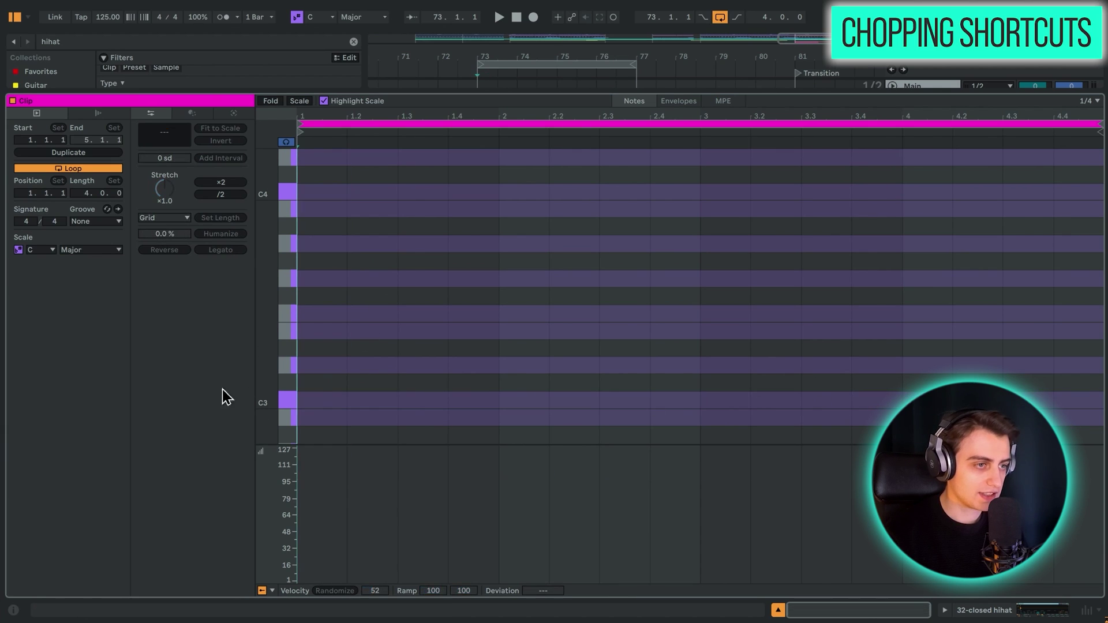
click(315, 399)
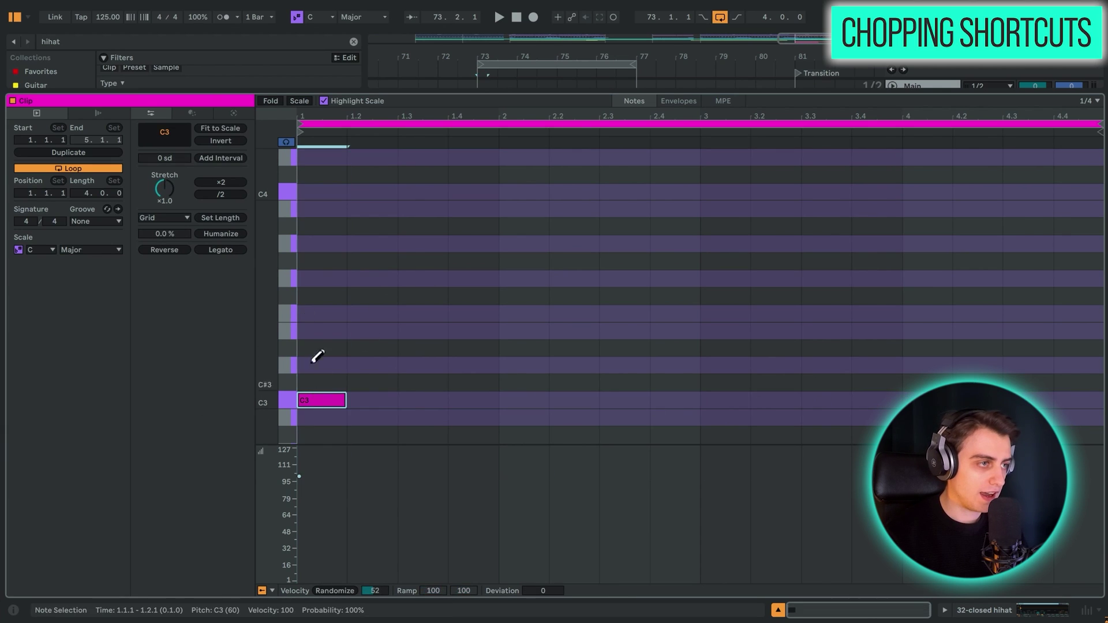
click(215, 249)
key(ctrl+e)
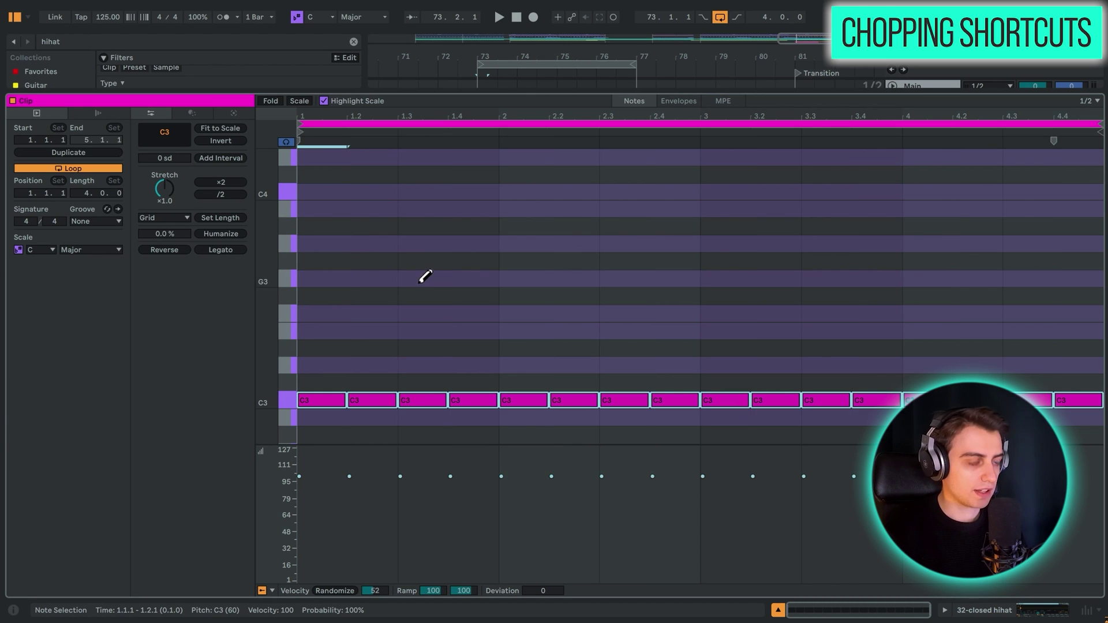
key(ctrl+j)
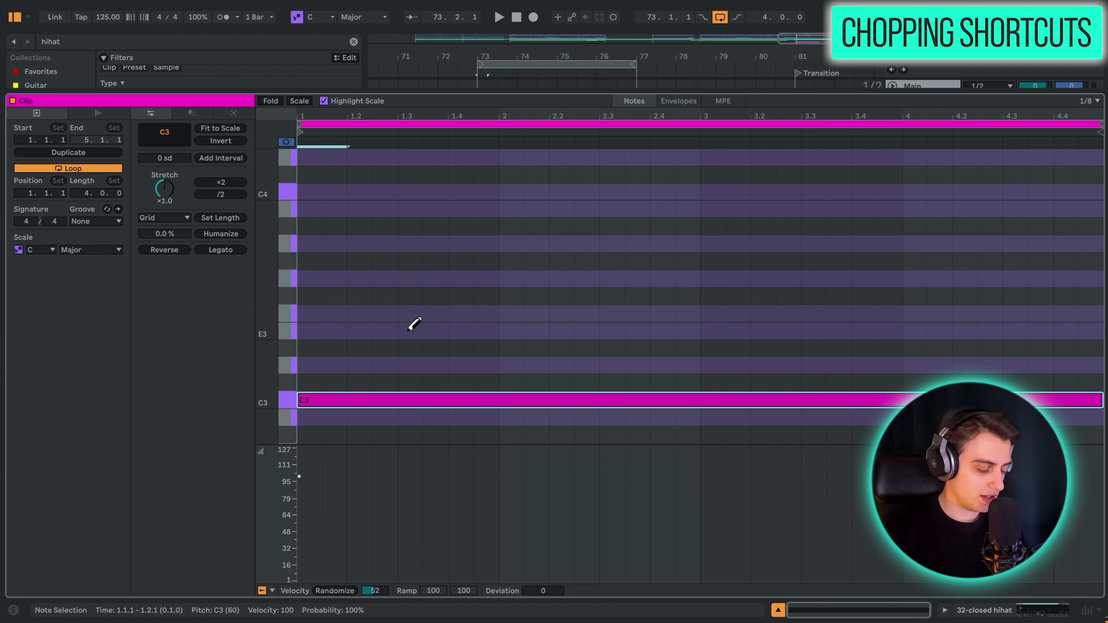
Step: Chop the C3 into grid-length hits and split the 1.4 hit into three triplets
key(ctrl+e)
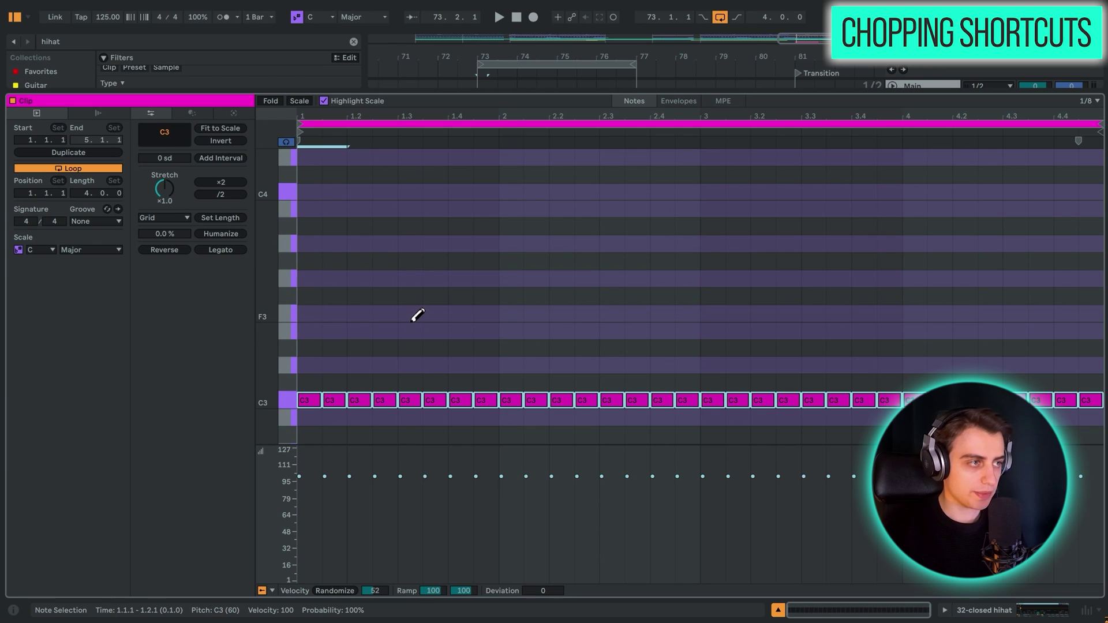
key(space)
key(b)
click(466, 370)
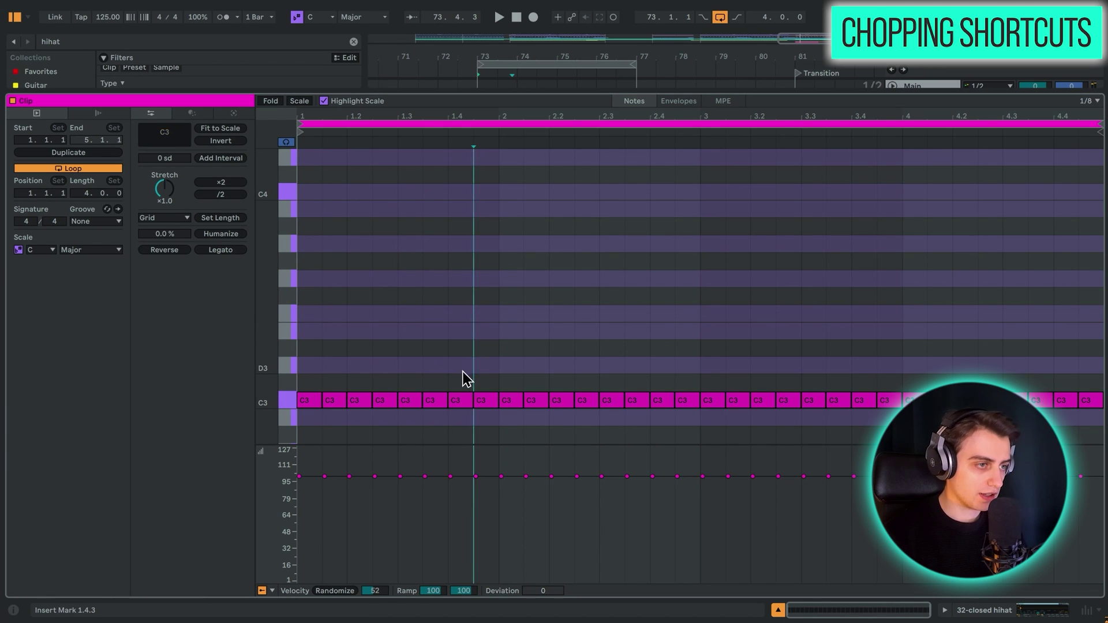
drag(462, 370, 464, 448)
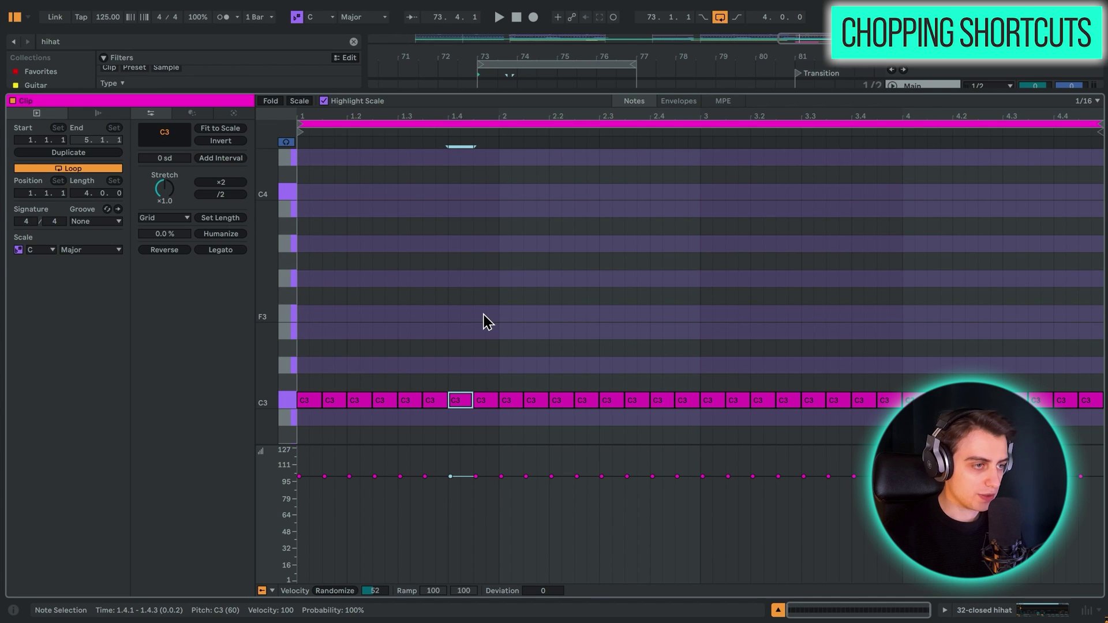
key(ctrl+3)
key(ctrl+e)
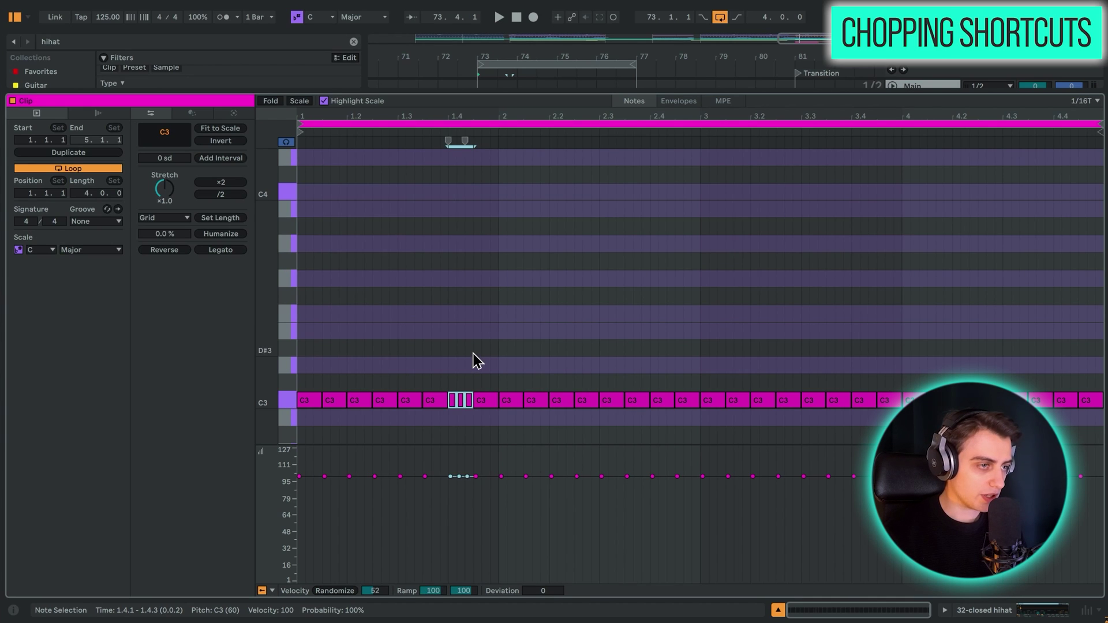
key(space)
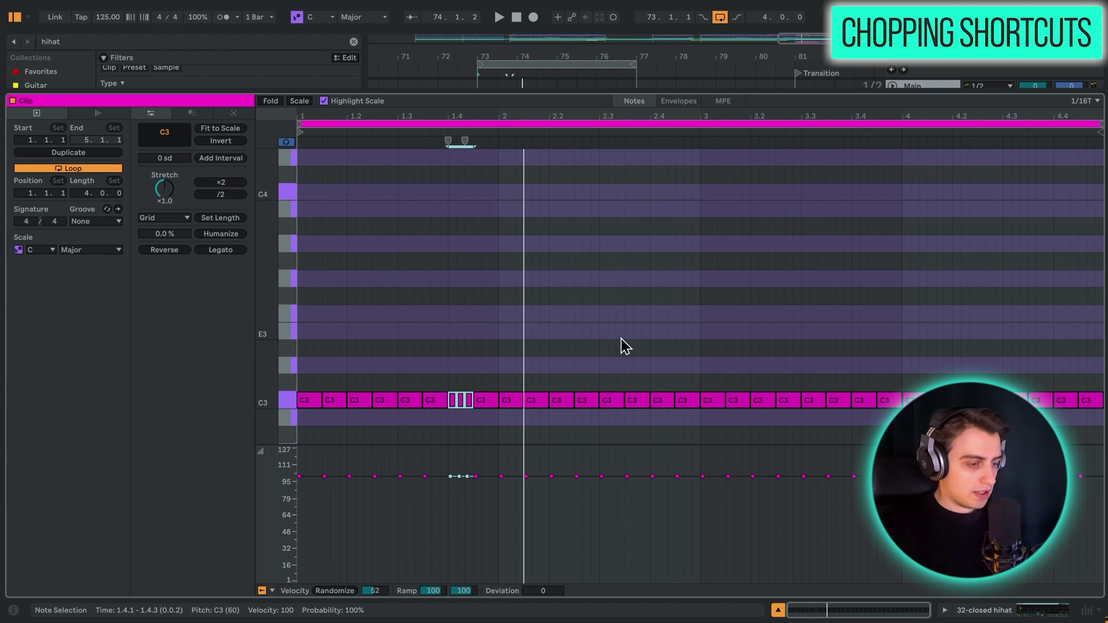
Step: Select all the chopped C3 notes and join them into one long note
click(309, 395)
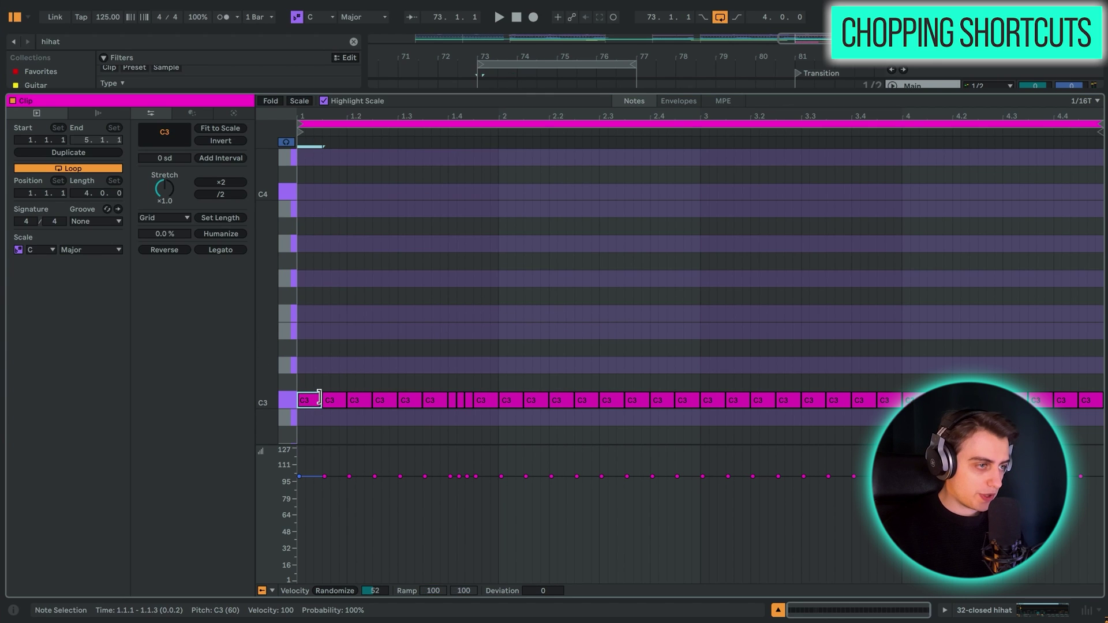
key(ctrl+a)
key(ctrl+j)
Step: Split the C3 note at an off-grid insert mark, then undo the split
click(645, 292)
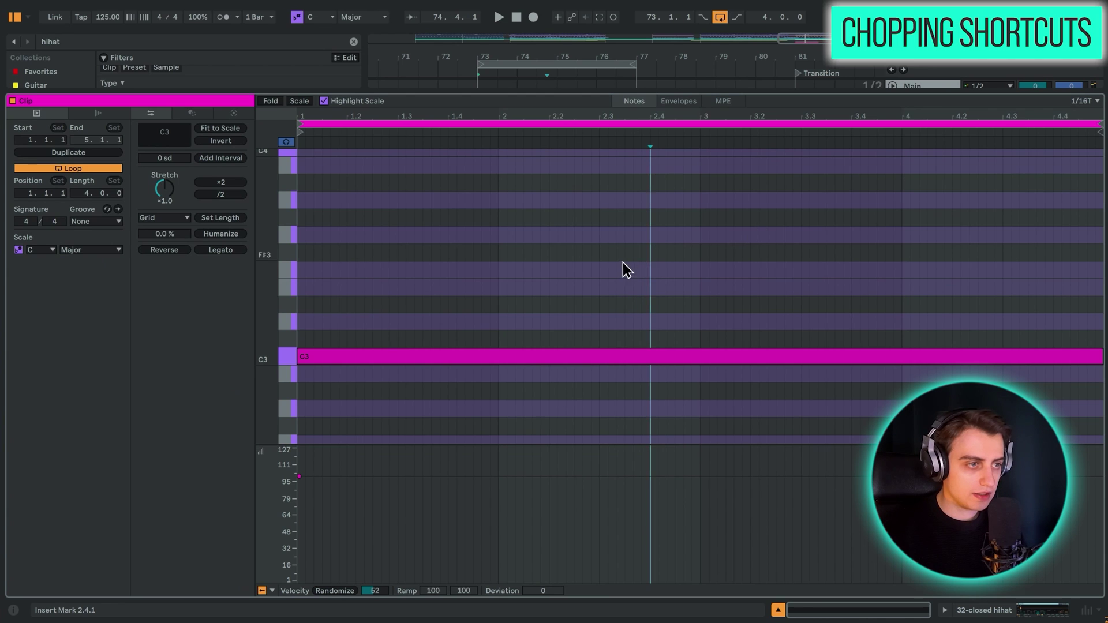
key(ctrl+4)
click(536, 277)
key(ctrl+e)
key(ctrl+z)
key(ctrl+4)
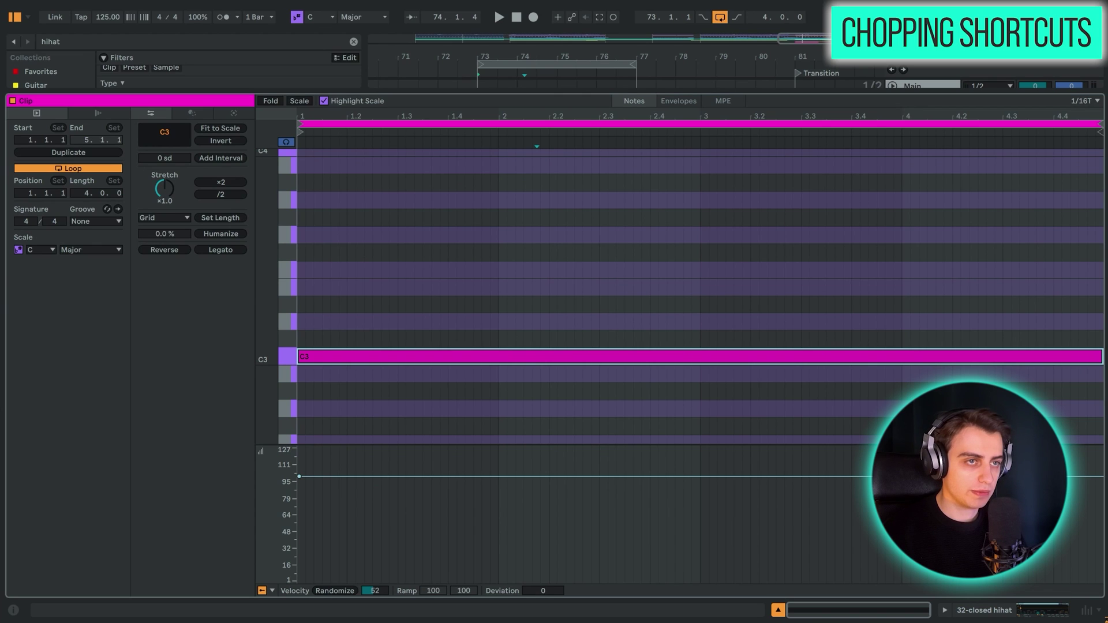
Step: Slice the C3 note freely at four points, then rejoin the pieces into one note
key(ctrl+4)
key(e)
mouse_move(537, 274)
mouse_down()
mouse_move(452, 513)
mouse_move(783, 383)
mouse_move(1027, 305)
mouse_up()
key(ctrl+4)
key(ctrl+a)
key(ctrl+j)
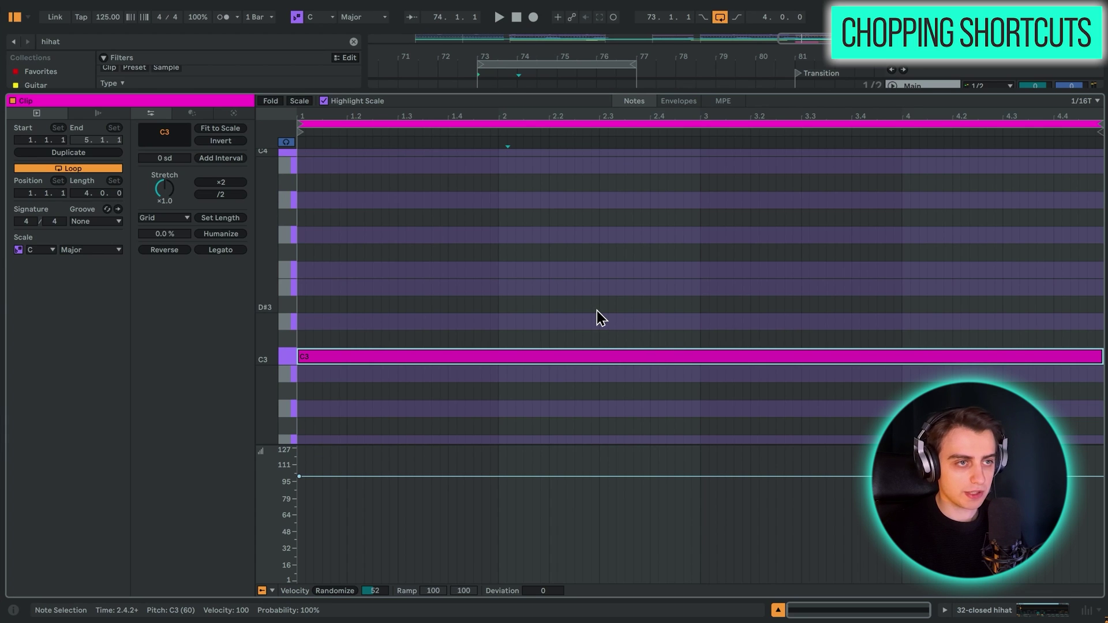
click(667, 303)
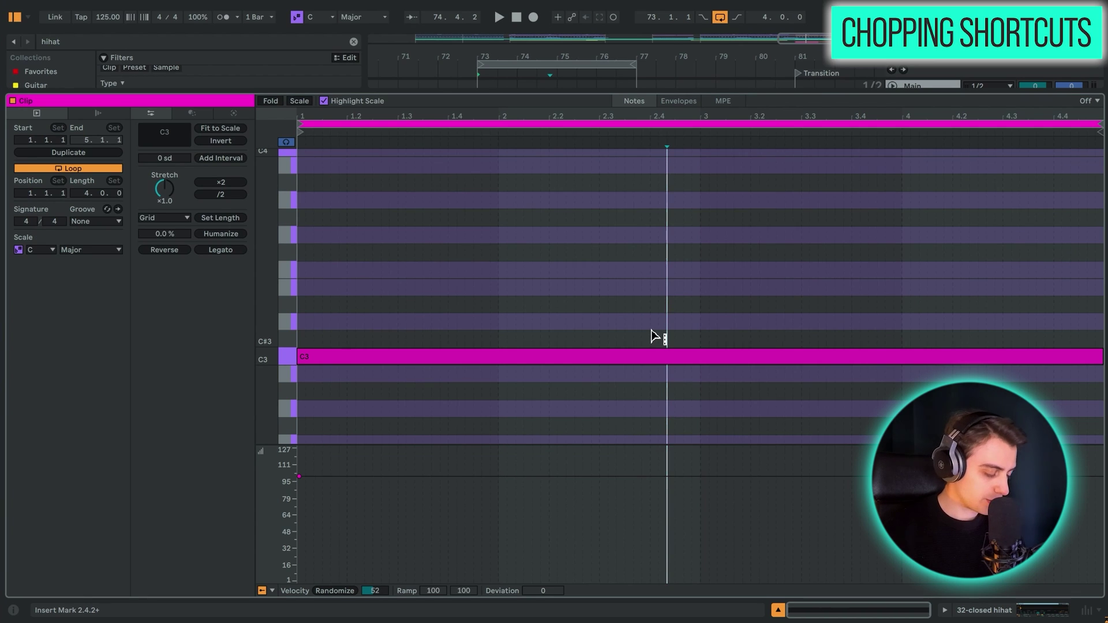
Step: Try chopping the C3 note into seven equal parts and splitting it at 2.4.1
click(649, 353)
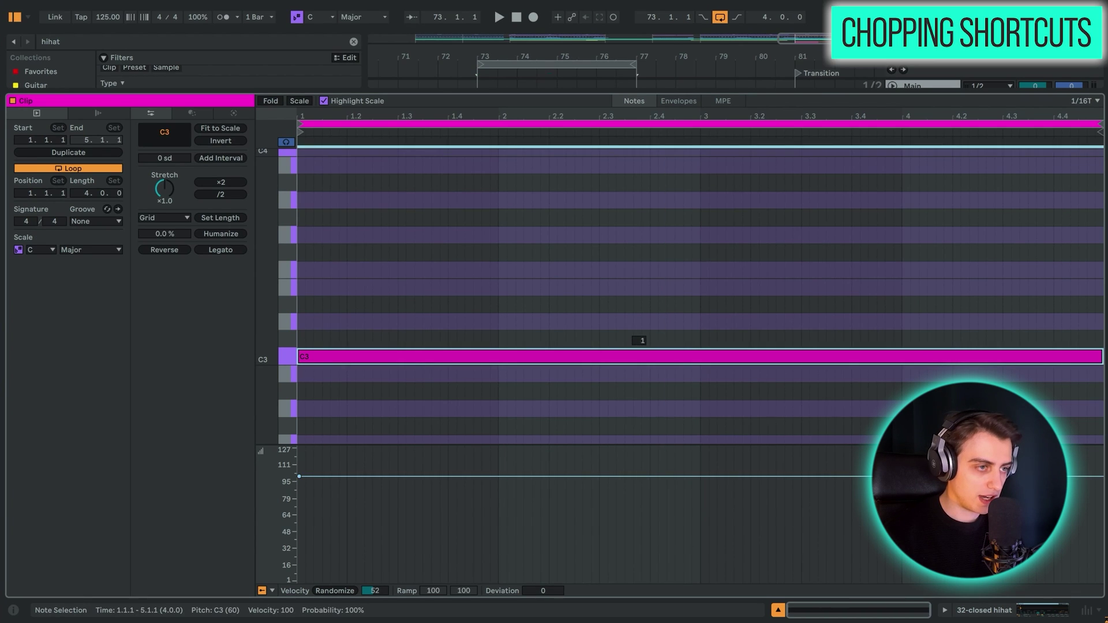
mouse_move(648, 353)
mouse_down()
mouse_move(650, 248)
mouse_move(650, 354)
mouse_up()
click(650, 334)
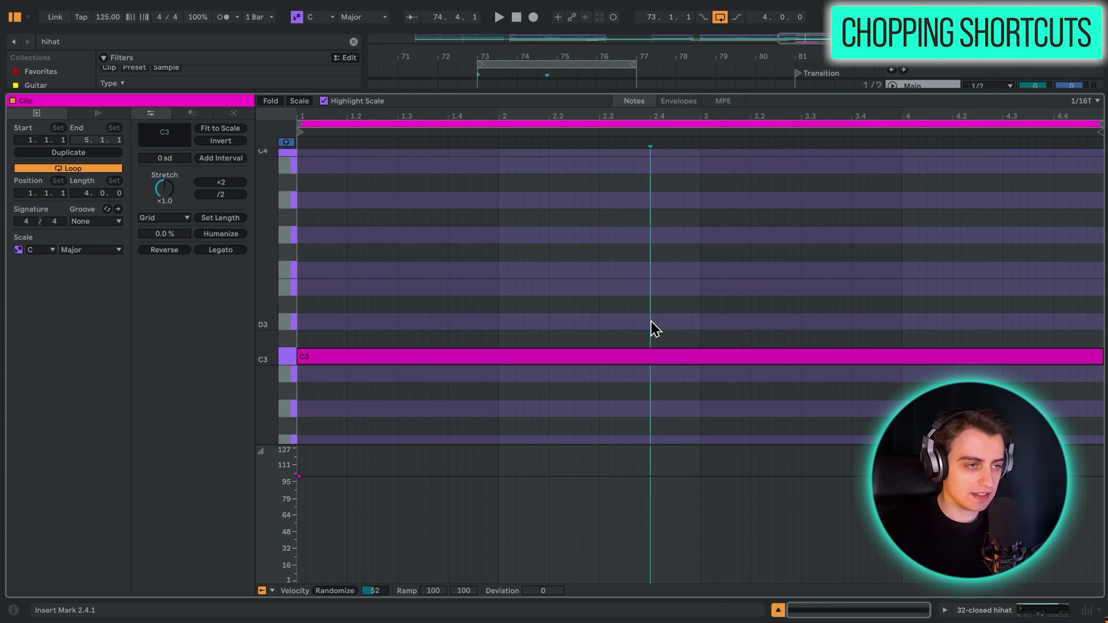
key(ctrl+e)
key(ctrl+z)
Step: Chop the long C3 note into nine equal pieces with a Ctrl+E drag
click(566, 279)
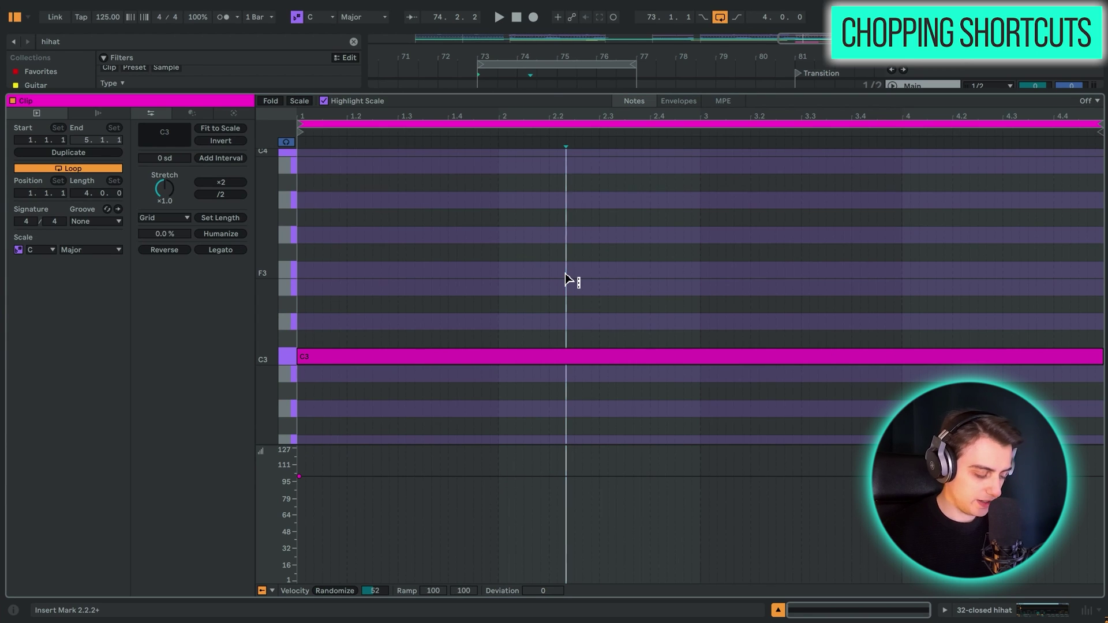
click(568, 357)
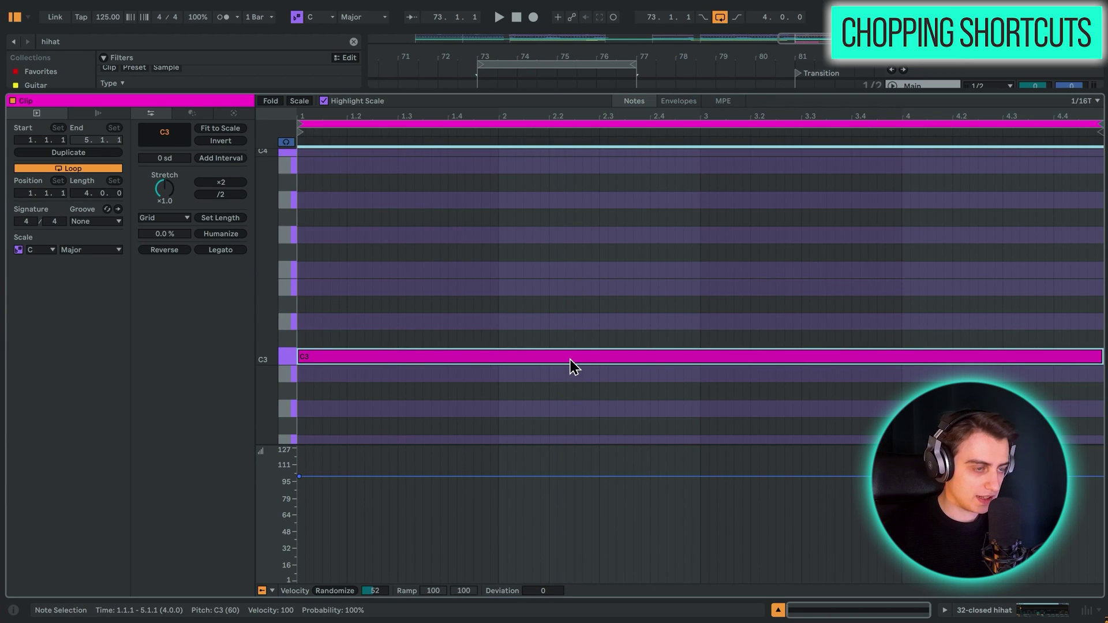
key(ctrl+e)
mouse_move(569, 356)
mouse_down()
mouse_move(569, 325)
mouse_move(569, 356)
mouse_up()
Step: Delete the long C3 note
click(575, 305)
click(503, 357)
key(Delete)
Step: Draw a row of short C3 notes across the clip and join them into one long note
click(315, 356)
key(b)
mouse_move(335, 356)
mouse_down()
mouse_move(734, 325)
mouse_move(920, 330)
mouse_up()
key(ctrl+z)
drag(316, 357, 919, 356)
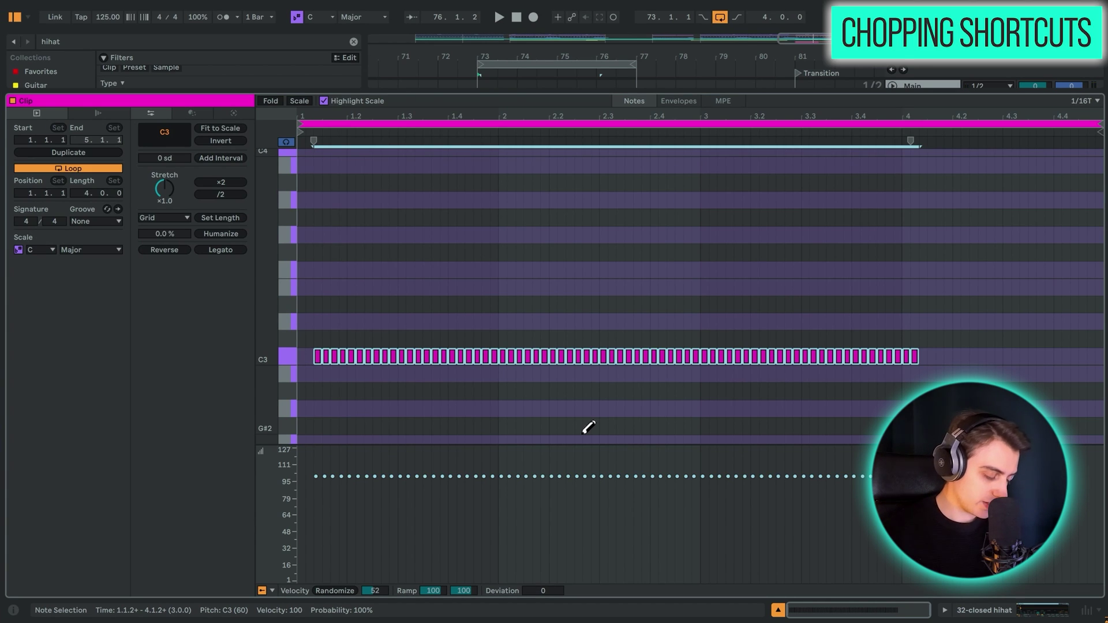
key(ctrl+j)
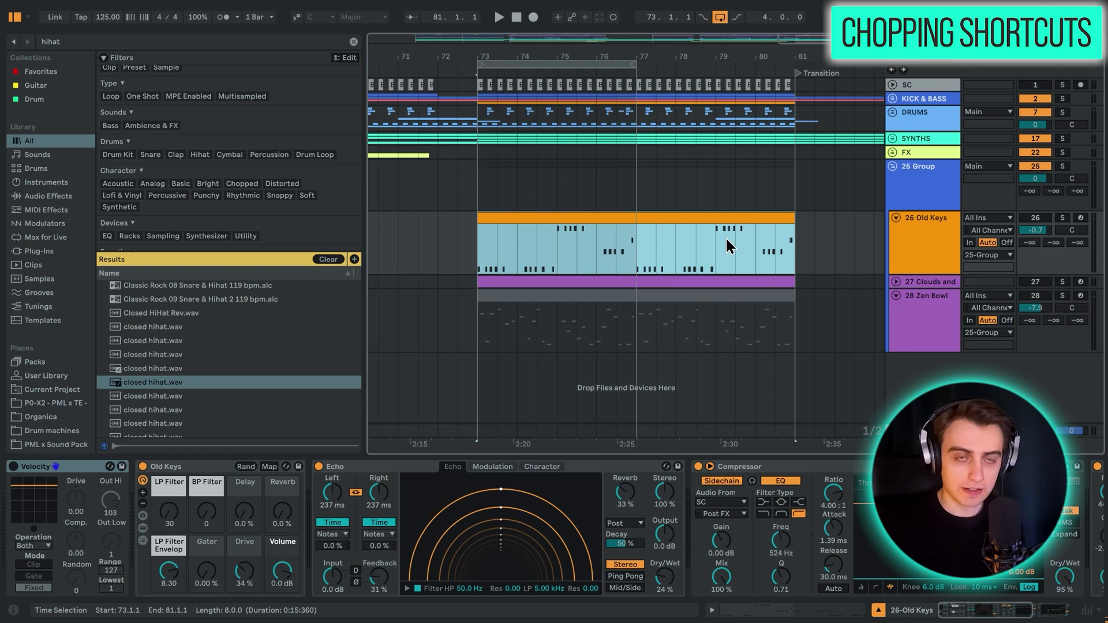
Step: Create an empty MIDI clip at bar 82 on Old Keys and try the Seed generator
drag(834, 243, 853, 241)
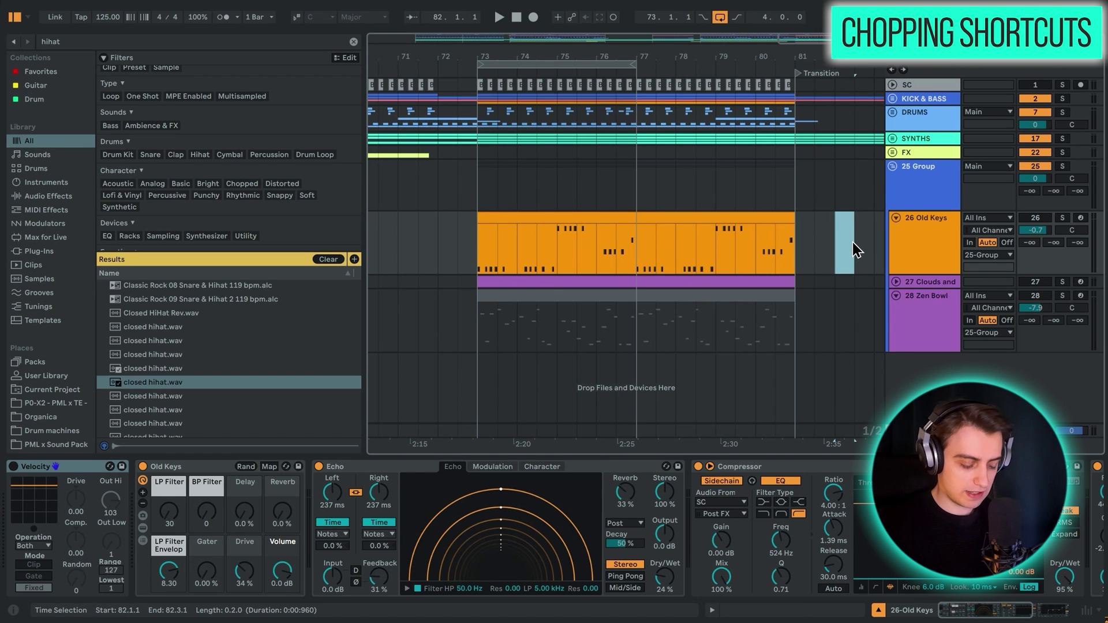
key(ctrl+shift+m)
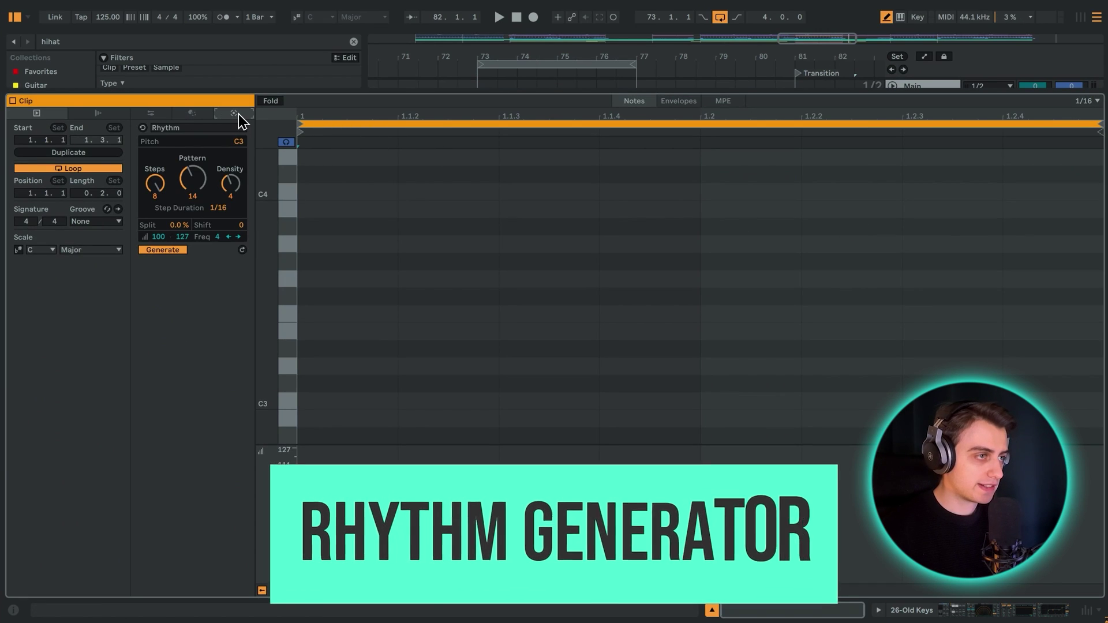
click(228, 128)
click(213, 160)
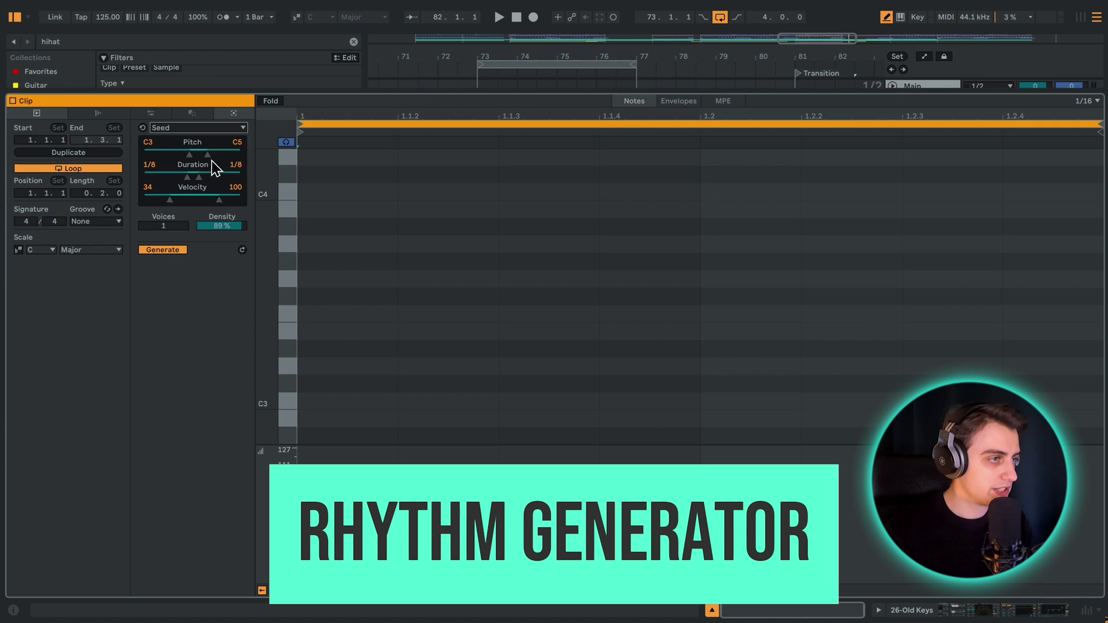
Step: Try the Shape and Stacks generators, then settle on Rhythm
click(211, 128)
click(190, 171)
click(189, 127)
click(185, 182)
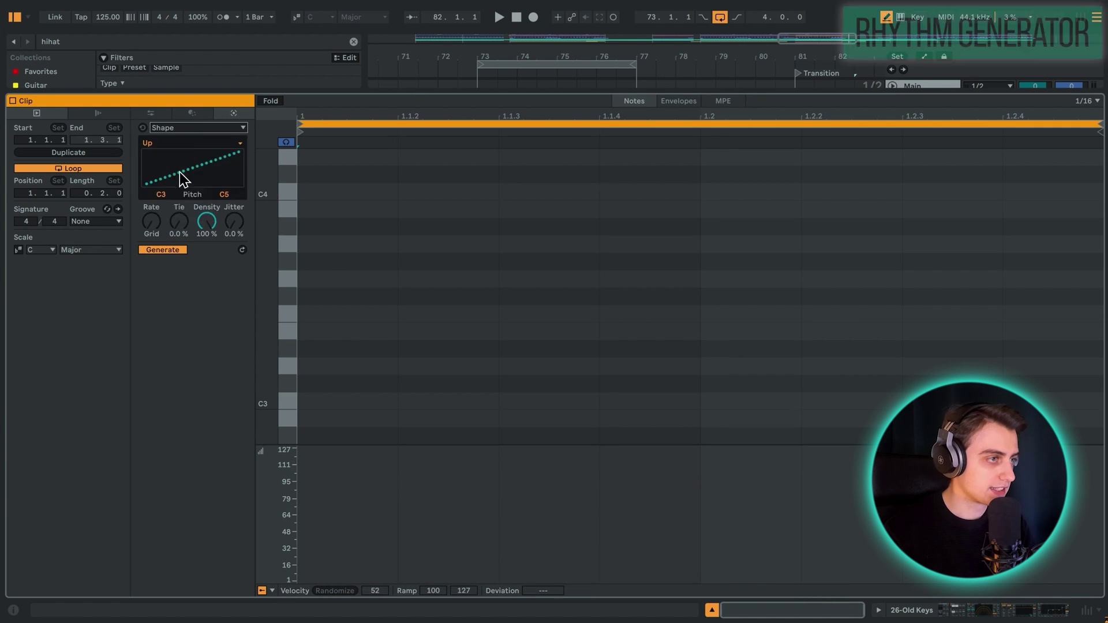
click(185, 127)
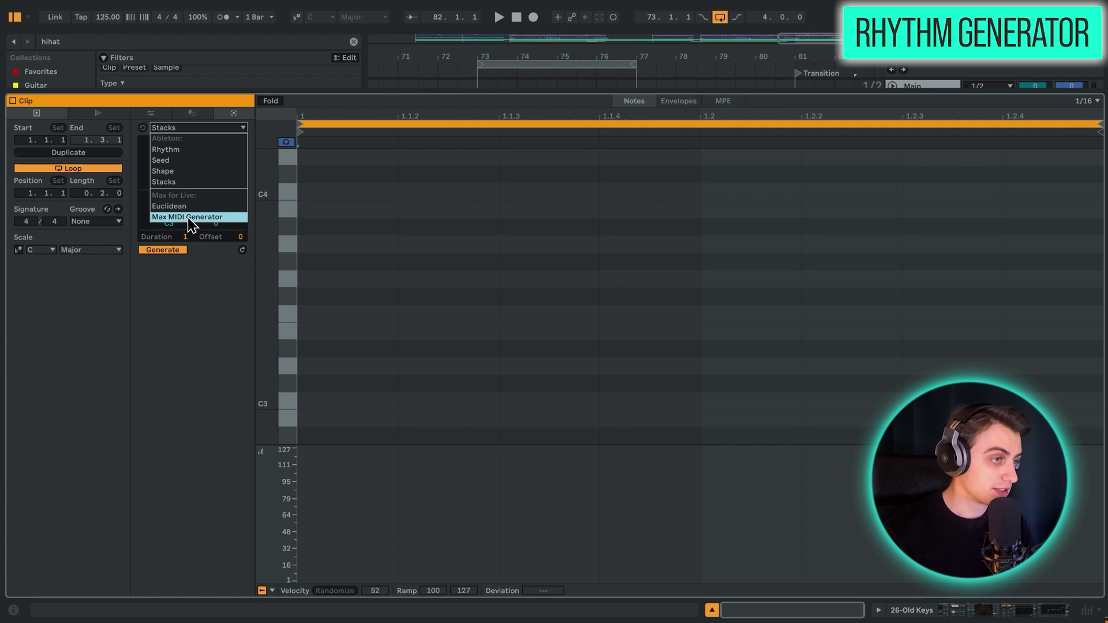
click(185, 150)
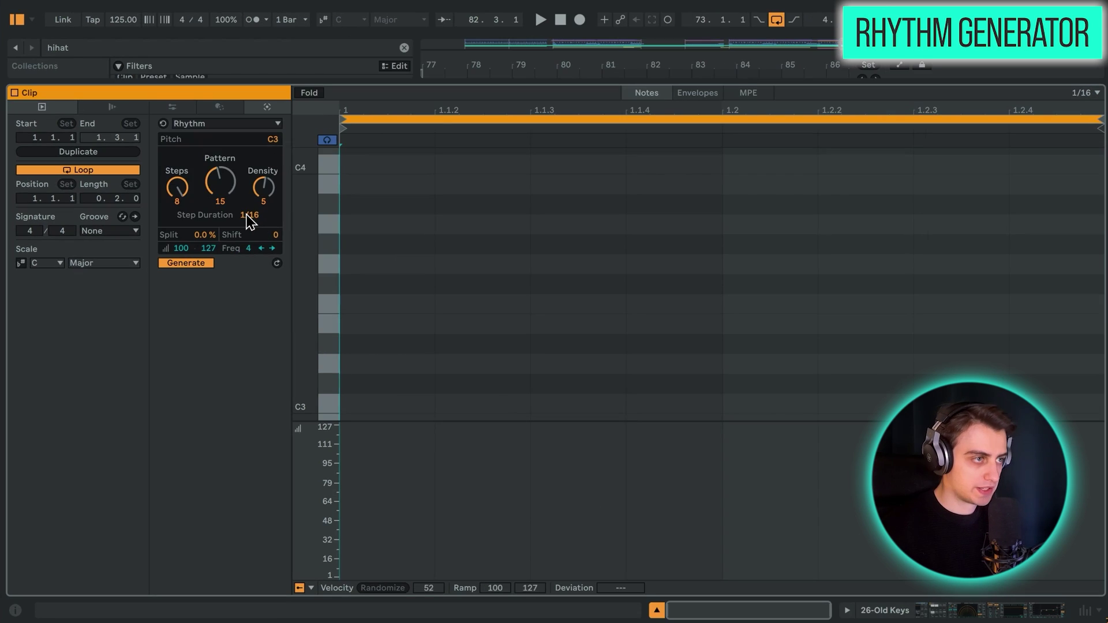
Step: Generate a 7-step rhythm, halve the step duration to 1/32, then delete the notes
drag(177, 188, 263, 186)
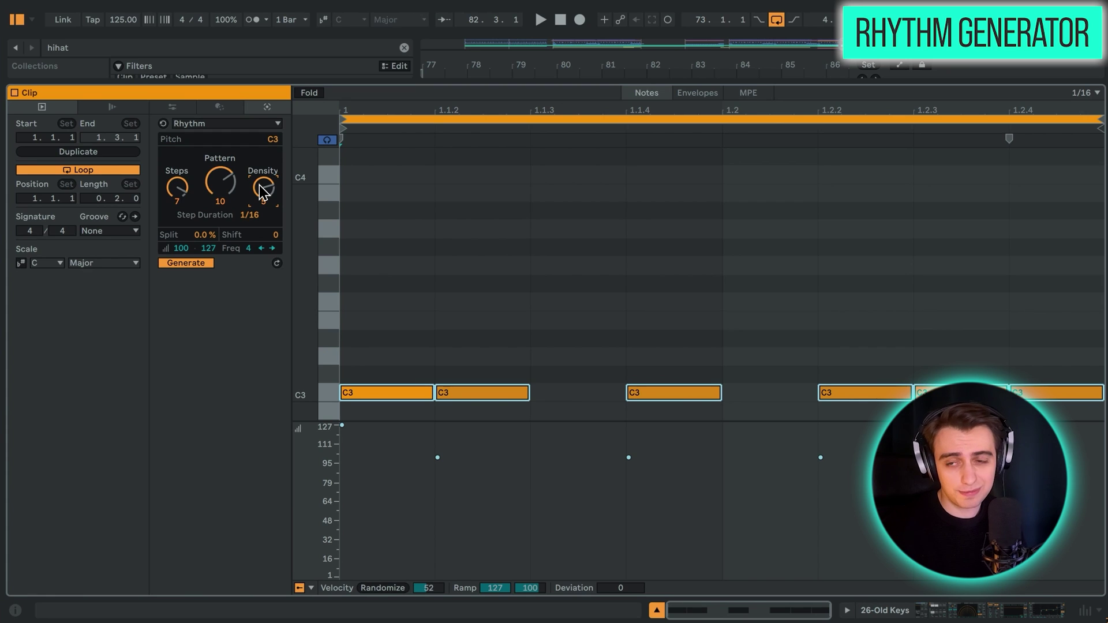
click(254, 216)
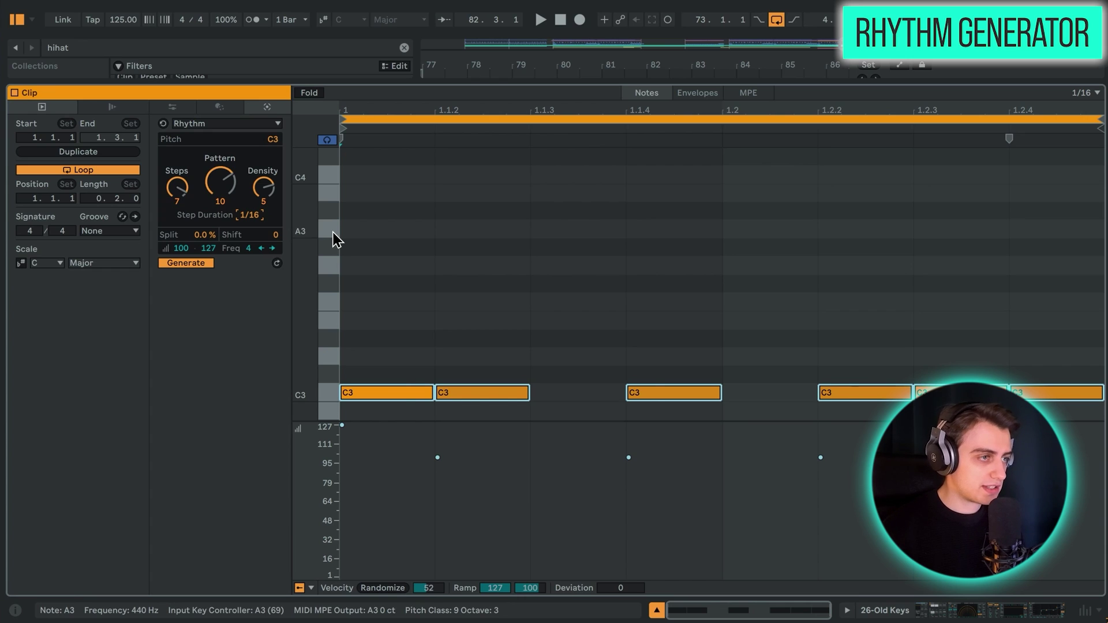
key(Down)
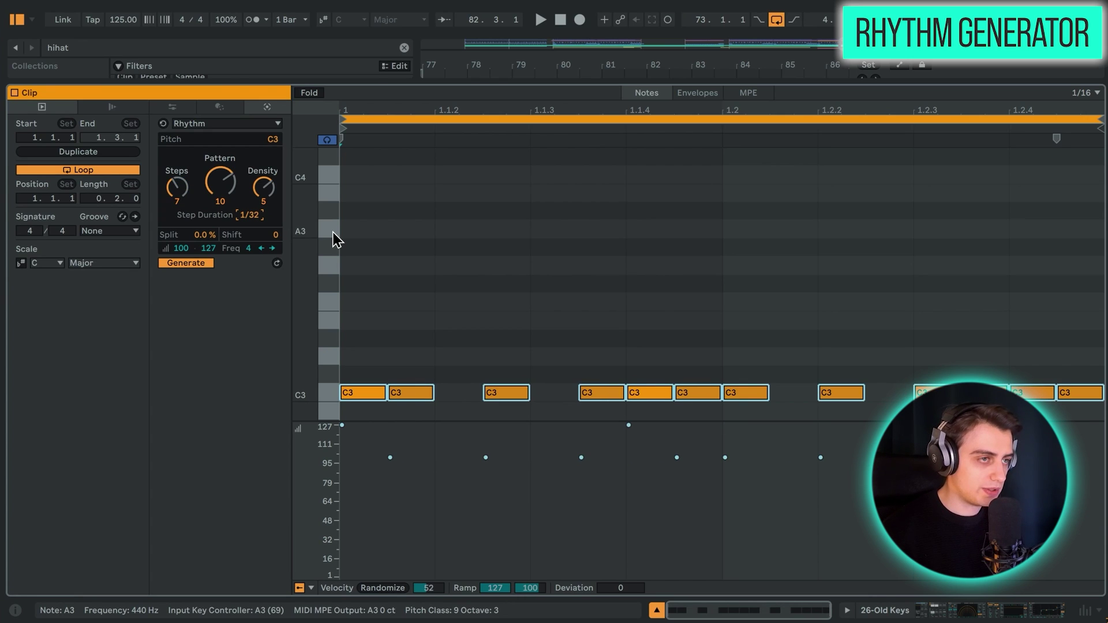
key(Delete)
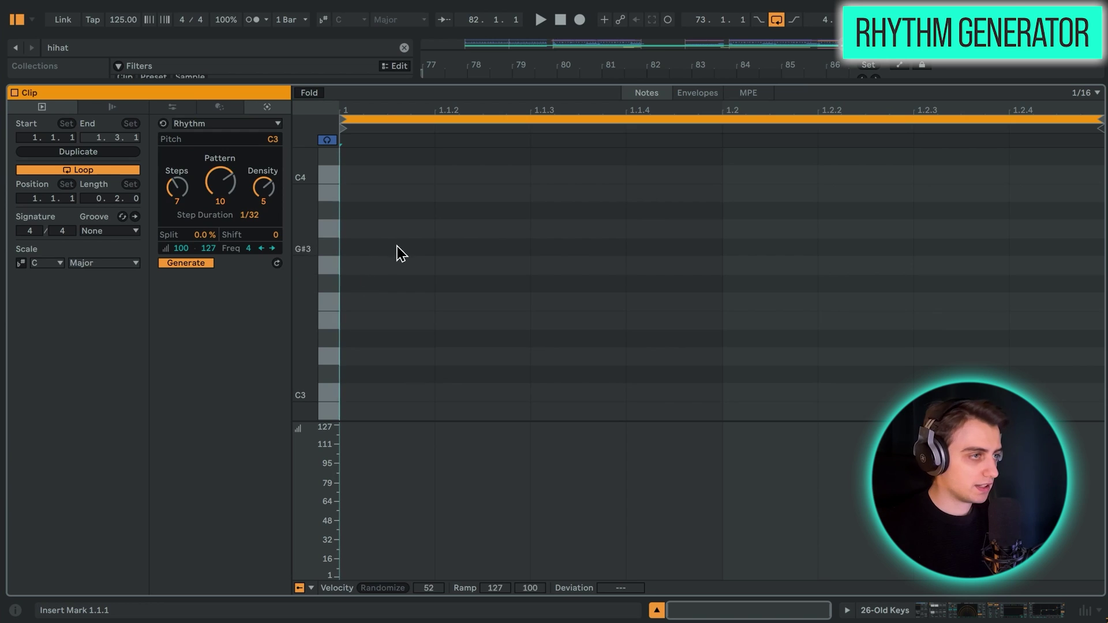
Step: Regenerate with a single step and a longer step duration, and play it back
drag(183, 187, 184, 222)
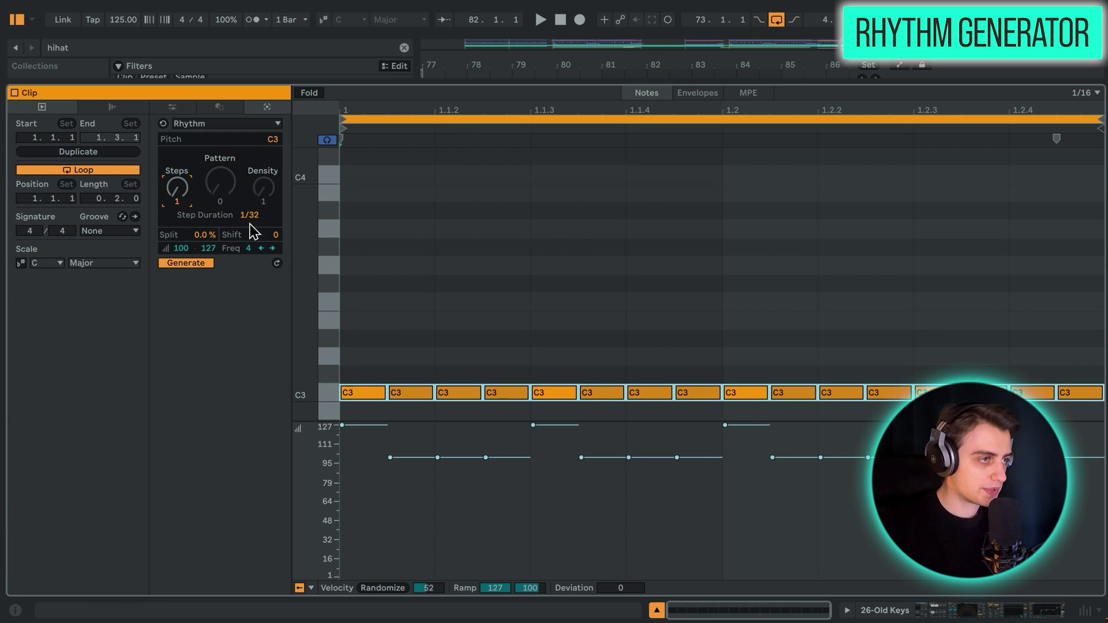
mouse_move(254, 222)
mouse_down()
mouse_move(254, 209)
mouse_move(258, 223)
mouse_up()
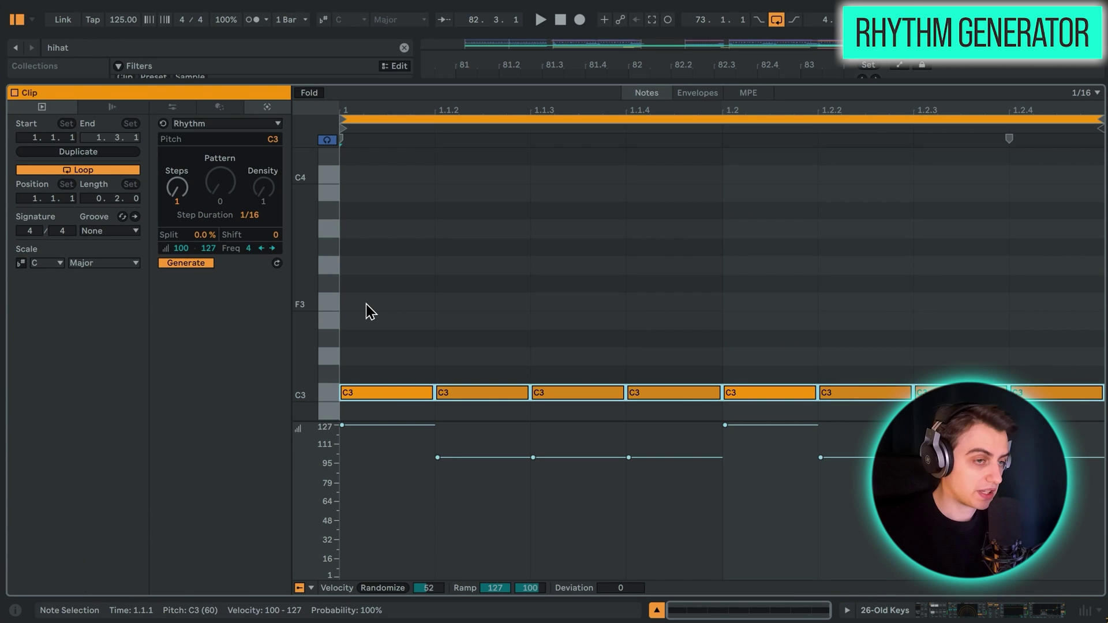
key(space)
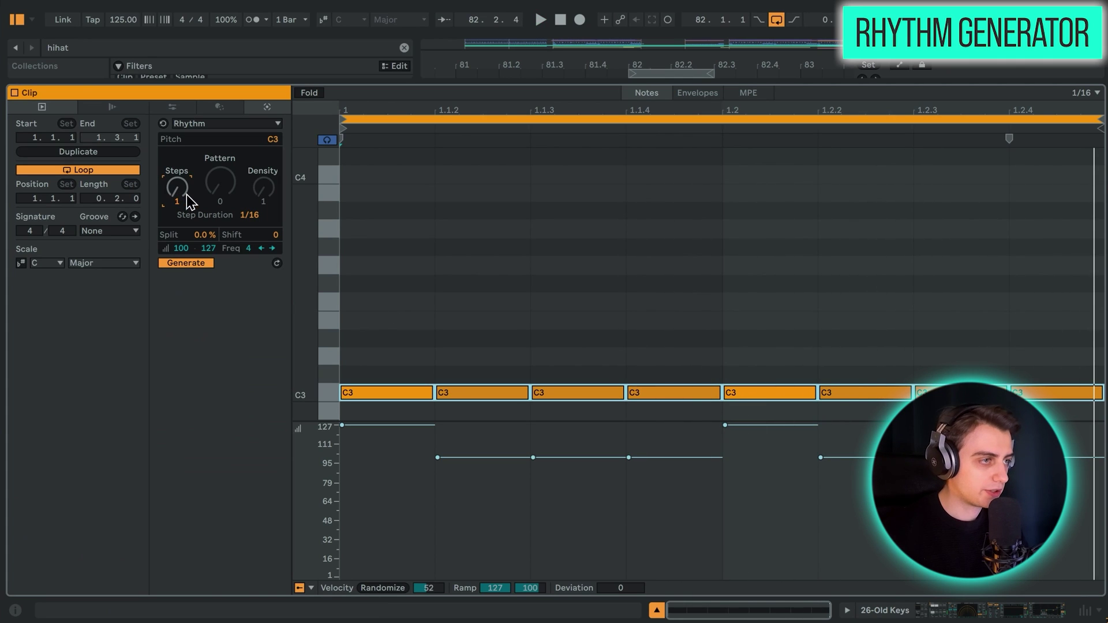
scroll(188, 202, up, 1)
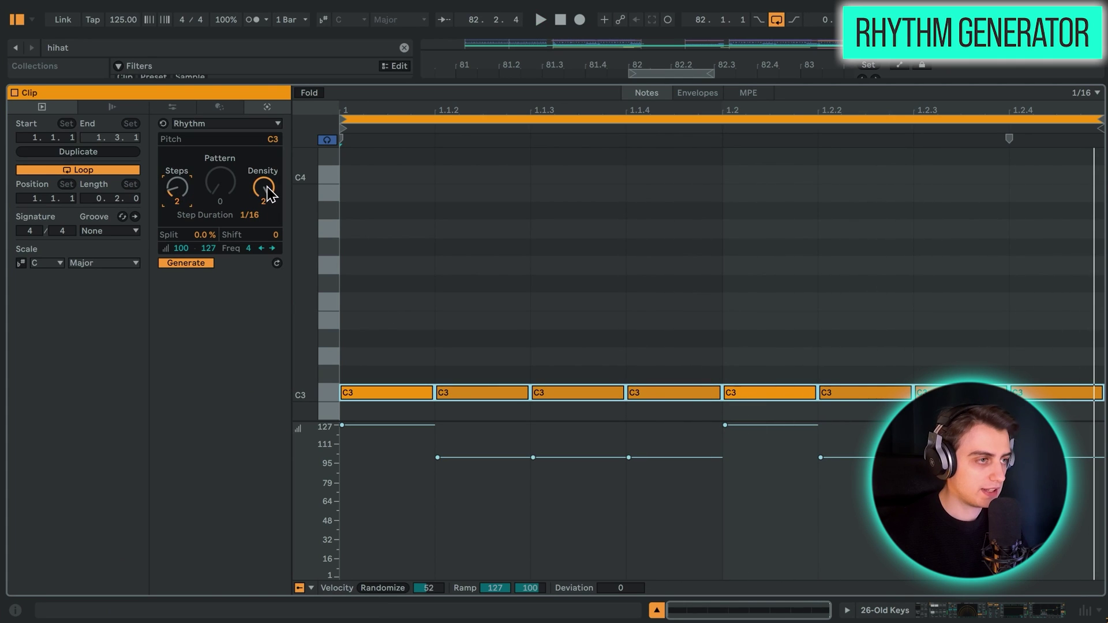
Step: Audition different densities, then raise the steps to 3 and increase the density
drag(267, 187, 267, 207)
key(space)
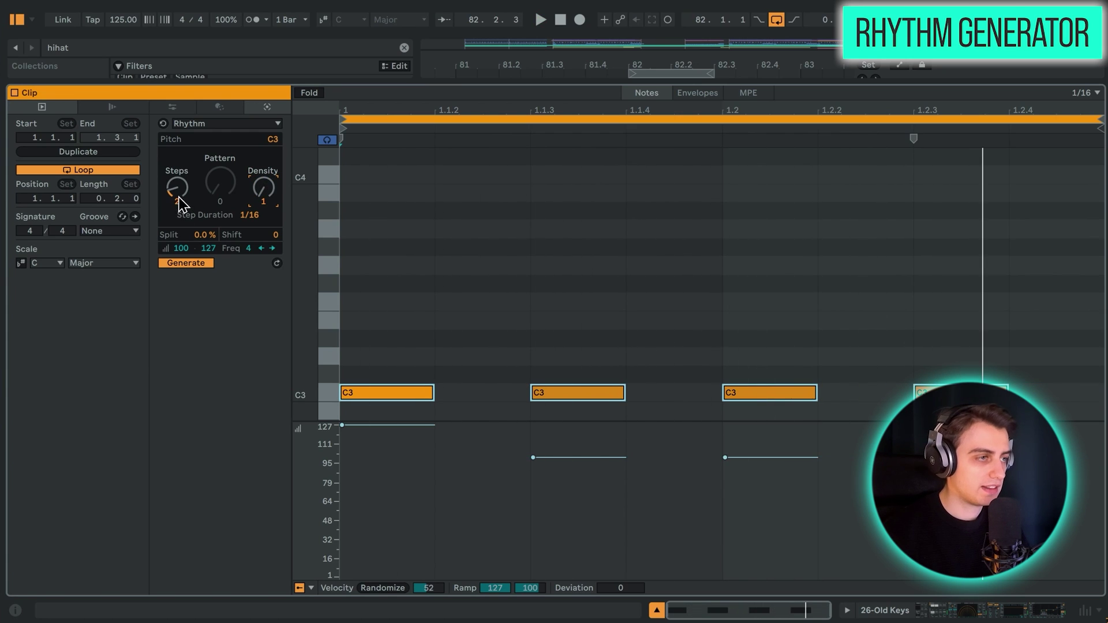
mouse_move(177, 193)
mouse_down()
mouse_move(177, 176)
mouse_move(177, 199)
mouse_move(176, 188)
mouse_up()
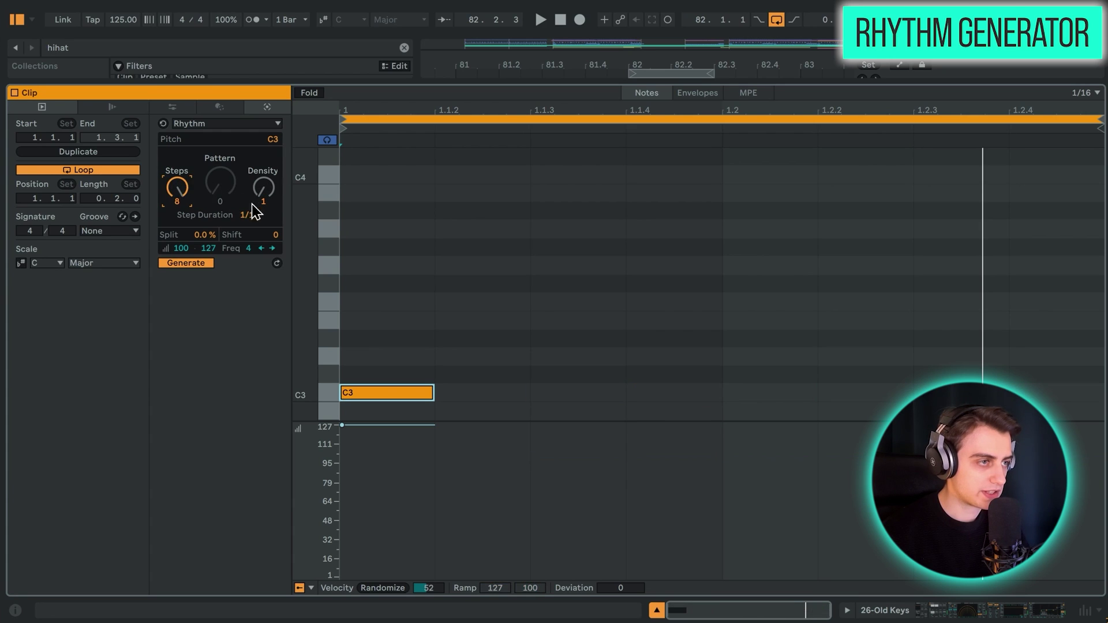
drag(263, 187, 220, 191)
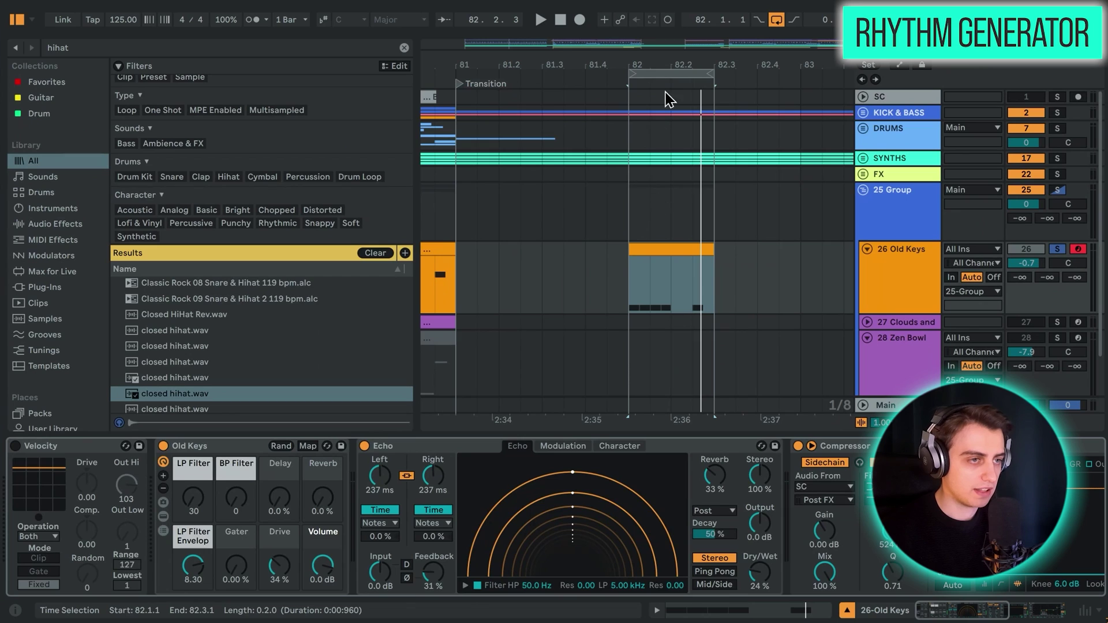
Step: Duplicate the Old Keys clip and consolidate it into one two-bar clip
key(ctrl+d)
key(ctrl+d)
key(ctrl+d)
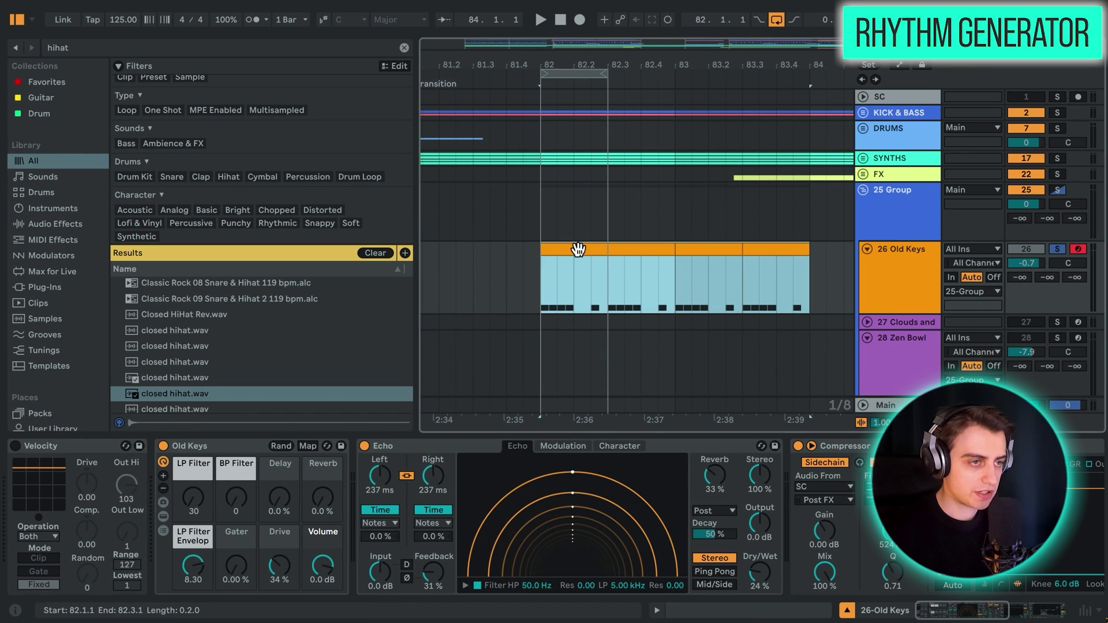
right_click(577, 249)
click(626, 254)
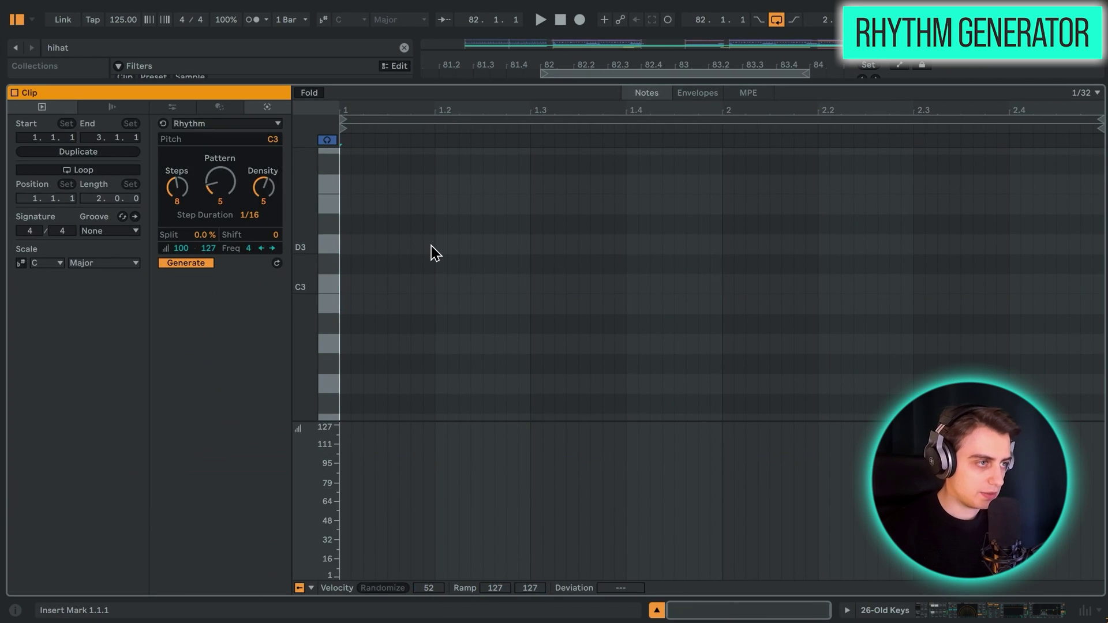
Step: Set density 6 and change the pattern to regenerate a 14-step rhythm, pattern 714
drag(272, 184, 226, 141)
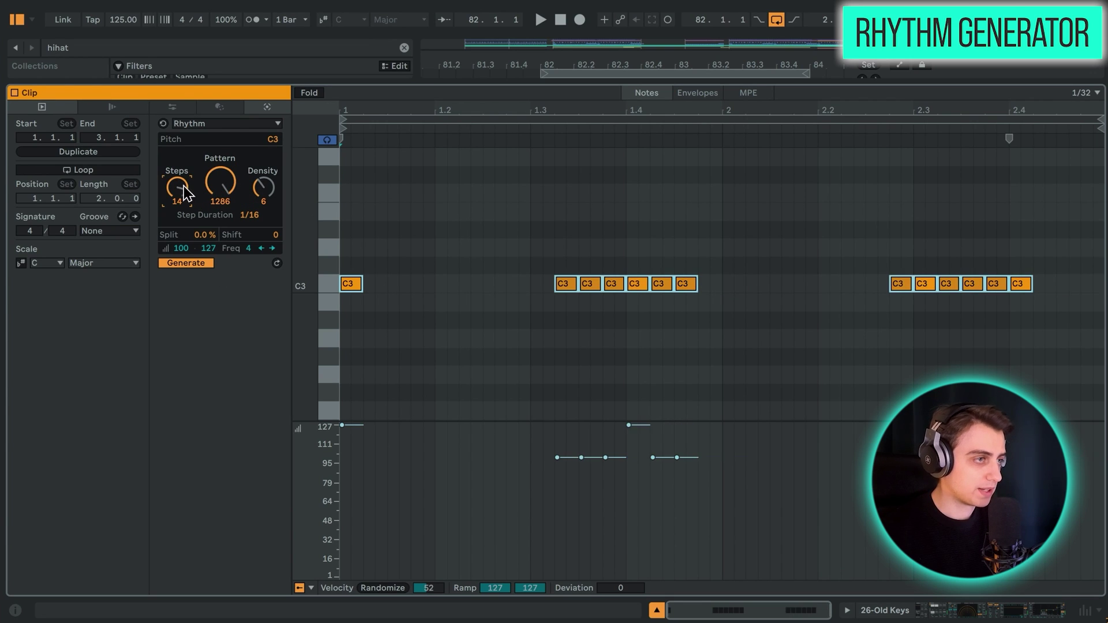
drag(225, 182, 225, 231)
mouse_move(261, 185)
mouse_down()
mouse_move(261, 211)
mouse_move(261, 185)
mouse_up()
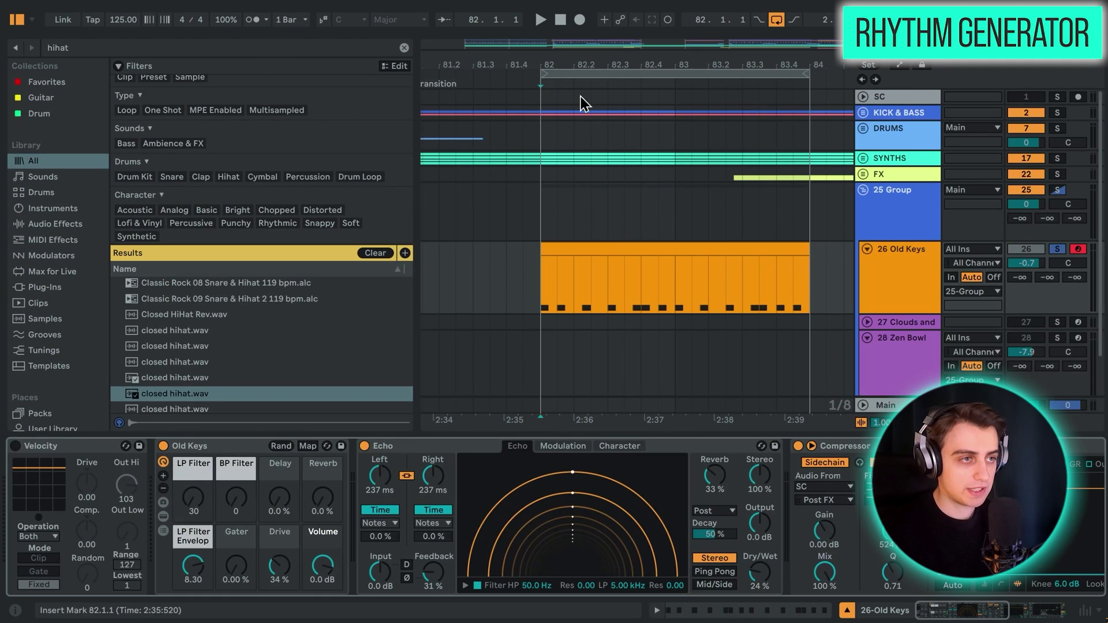
Step: Move the clip to bar 89 and audition it with DRUMS and KICK & BASS soloed
drag(562, 65, 559, 70)
drag(568, 271, 683, 265)
click(1059, 129)
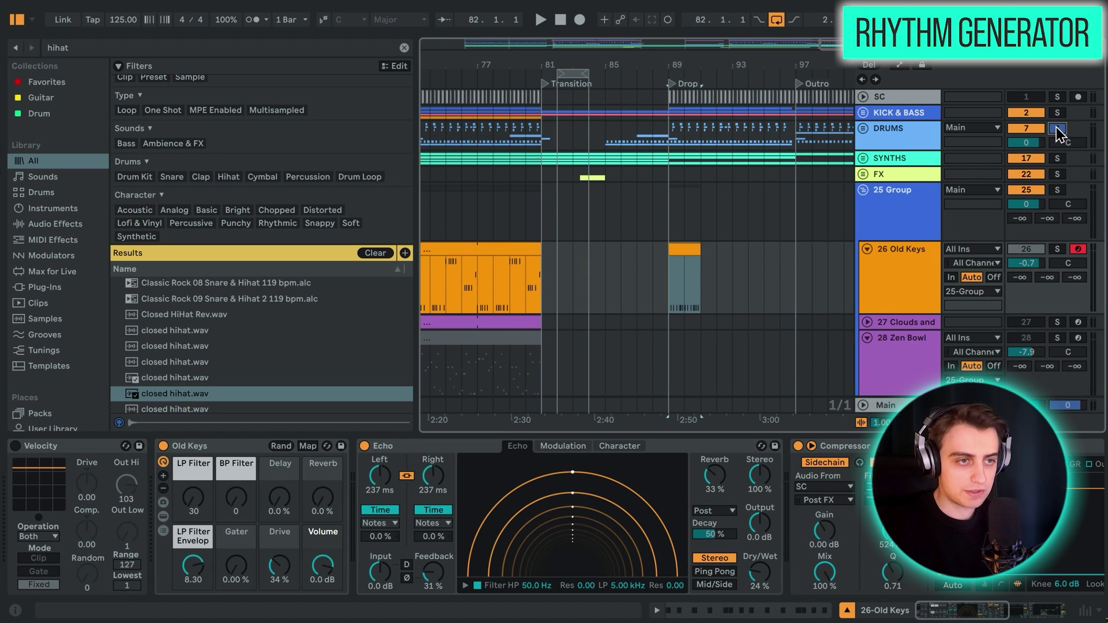
key(space)
ctrl+click(1058, 113)
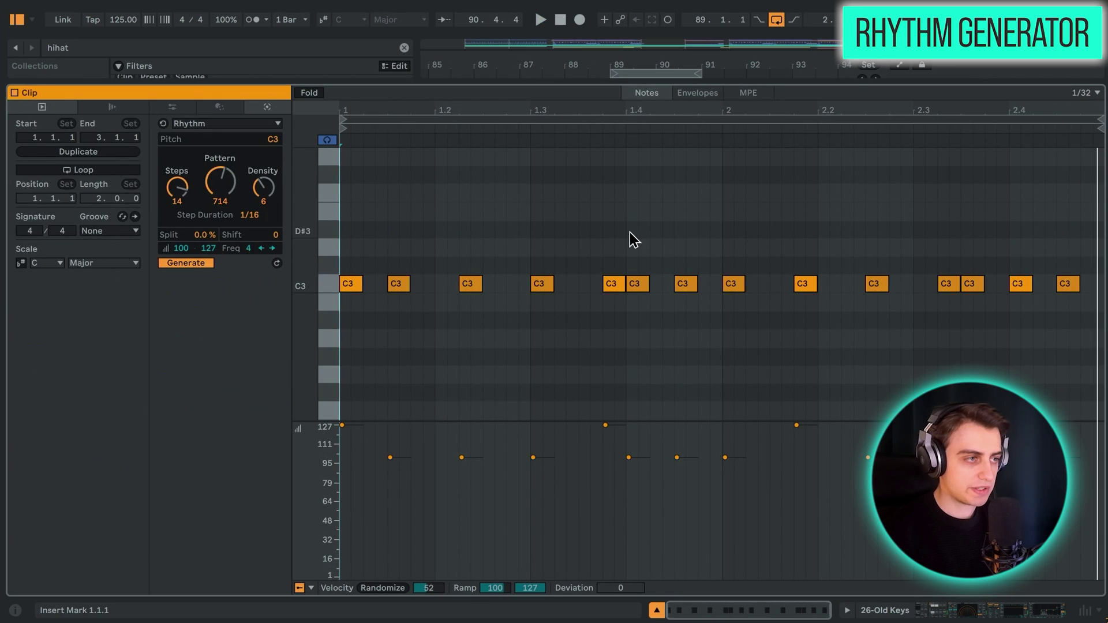
key(space)
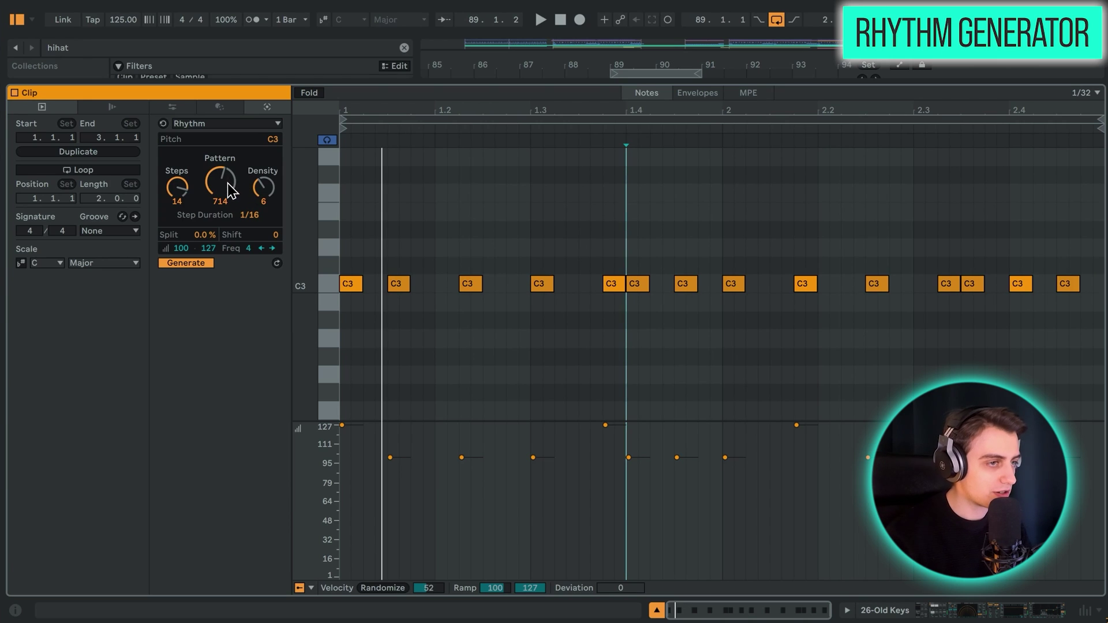
Step: Loop the clip's first bar and thin the rhythm to density 4
drag(722, 195, 315, 187)
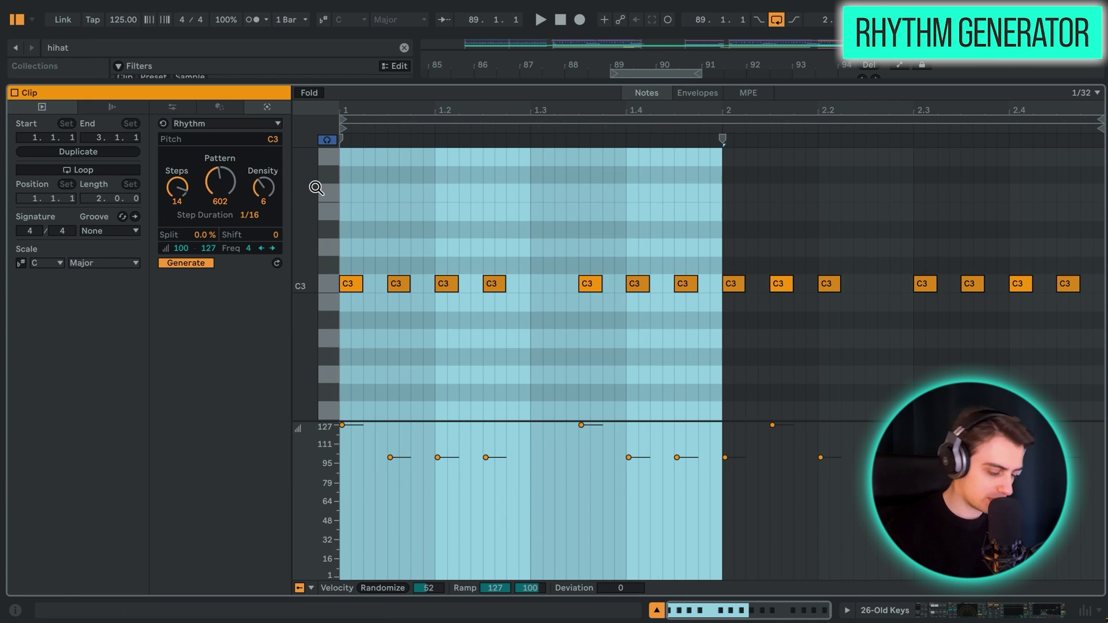
key(super+l)
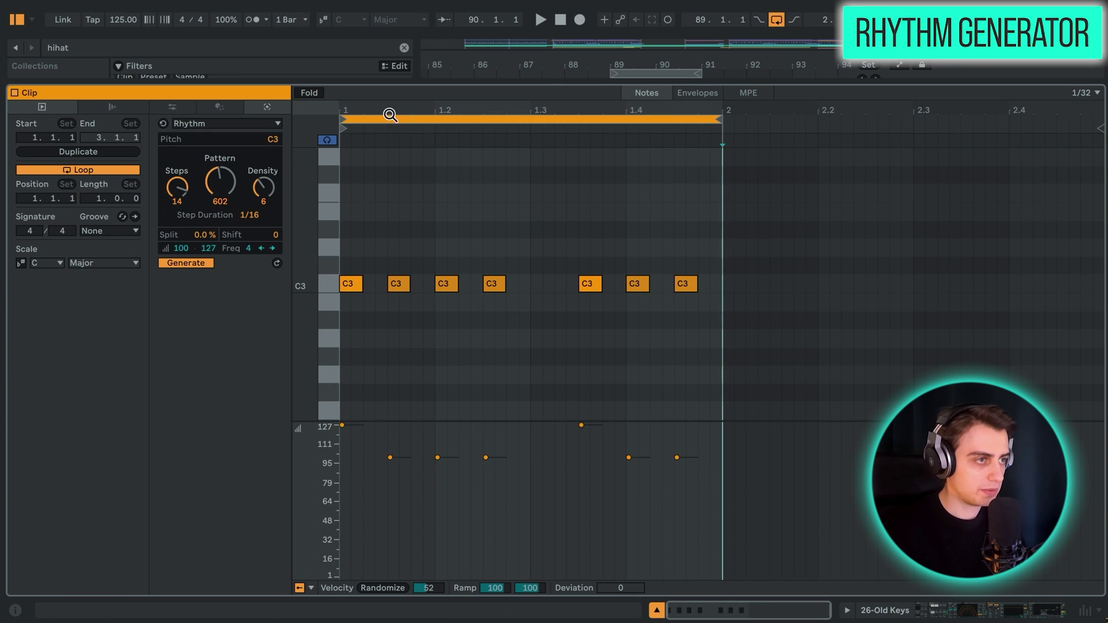
drag(389, 112, 386, 173)
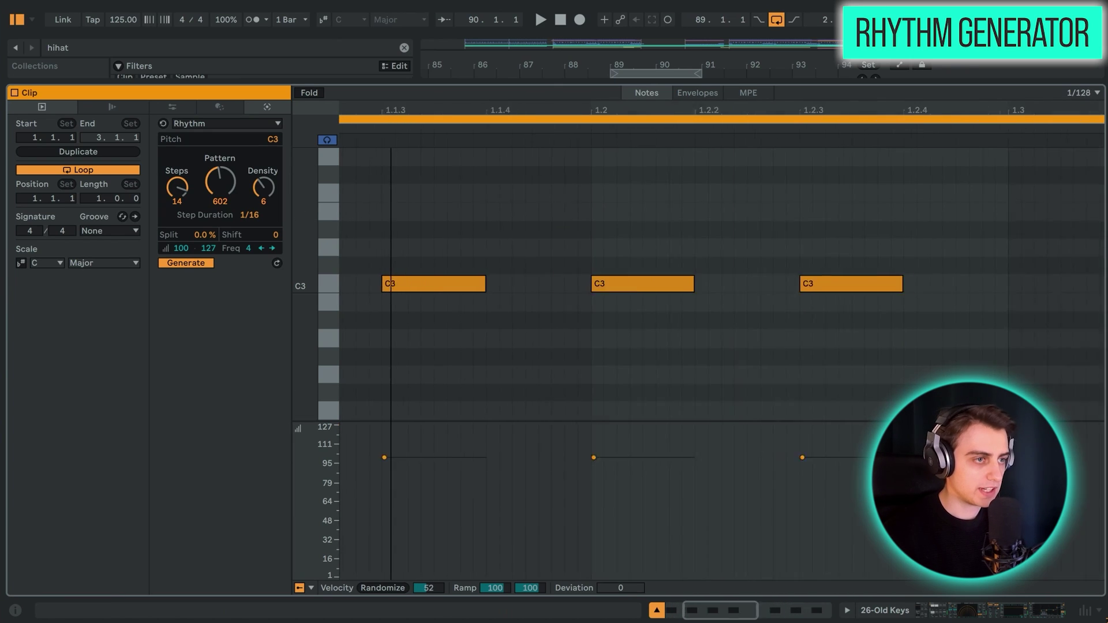
drag(264, 187, 264, 196)
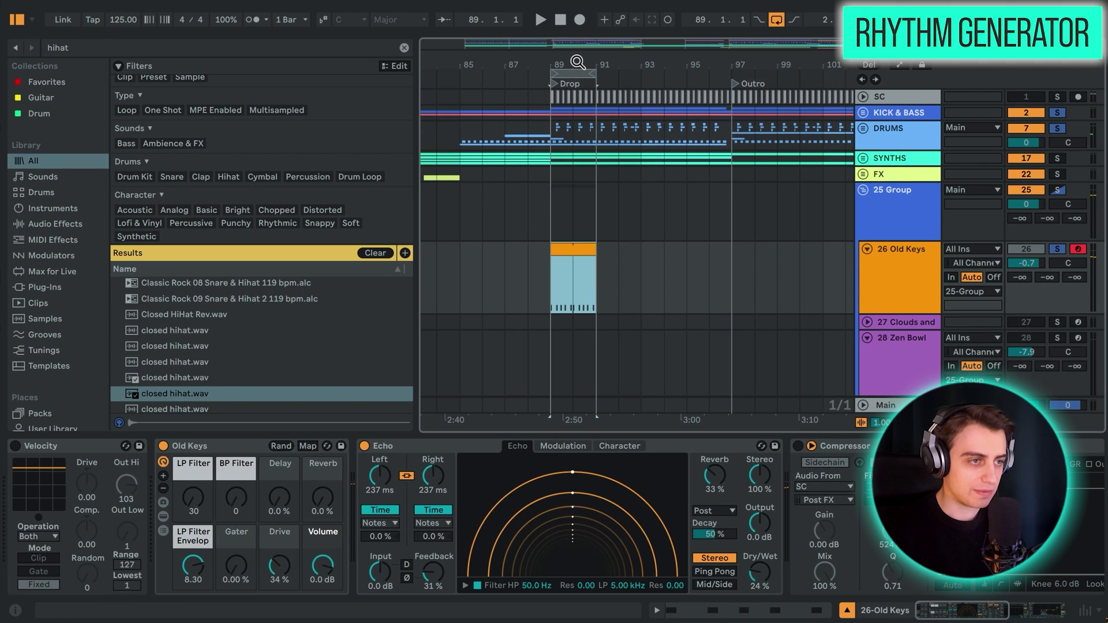
Step: Duplicate the hihat clip three times and consolidate the four copies into one clip
key(super+d)
key(super+d)
key(super+d)
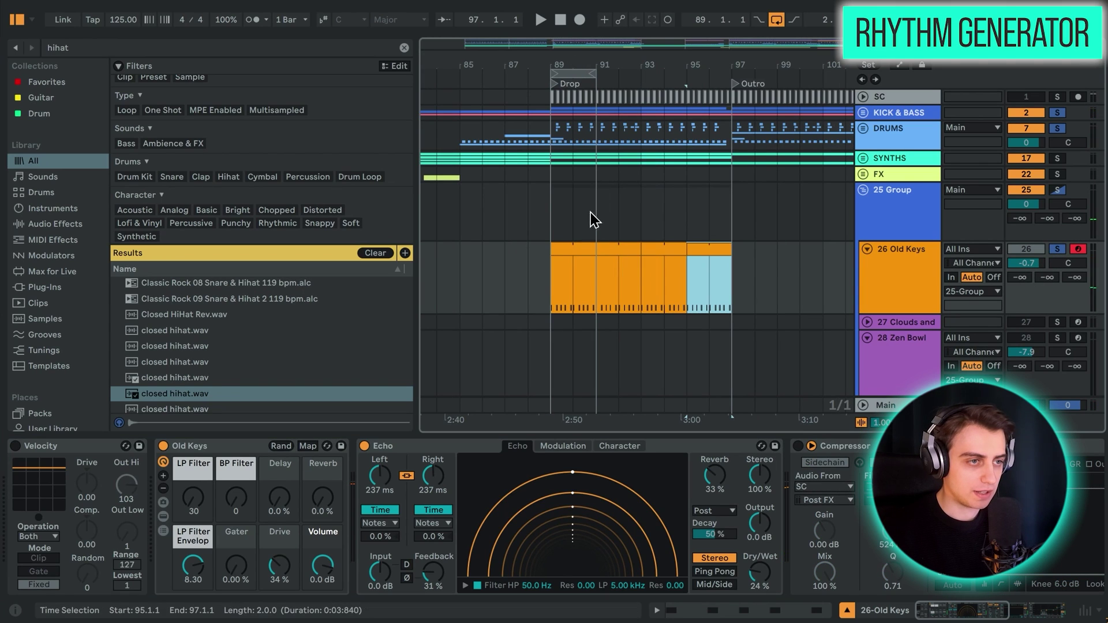
shift+click(576, 247)
right_click(575, 245)
click(642, 398)
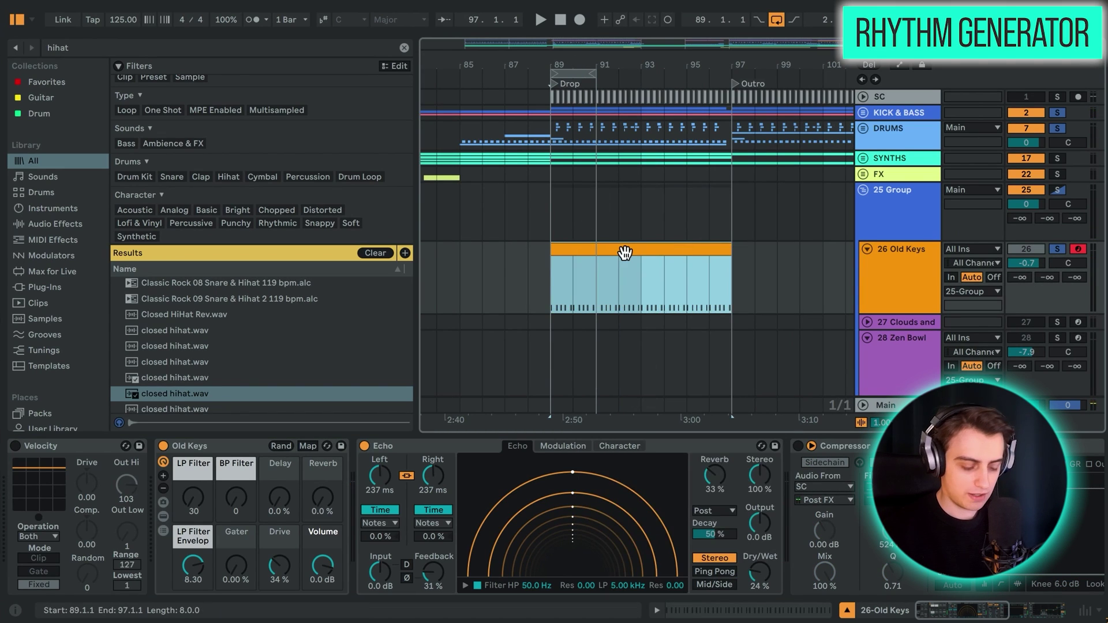
Step: Select the hihat notes in bars 3–5 of the consolidated clip and audition from bar 89
double_click(624, 252)
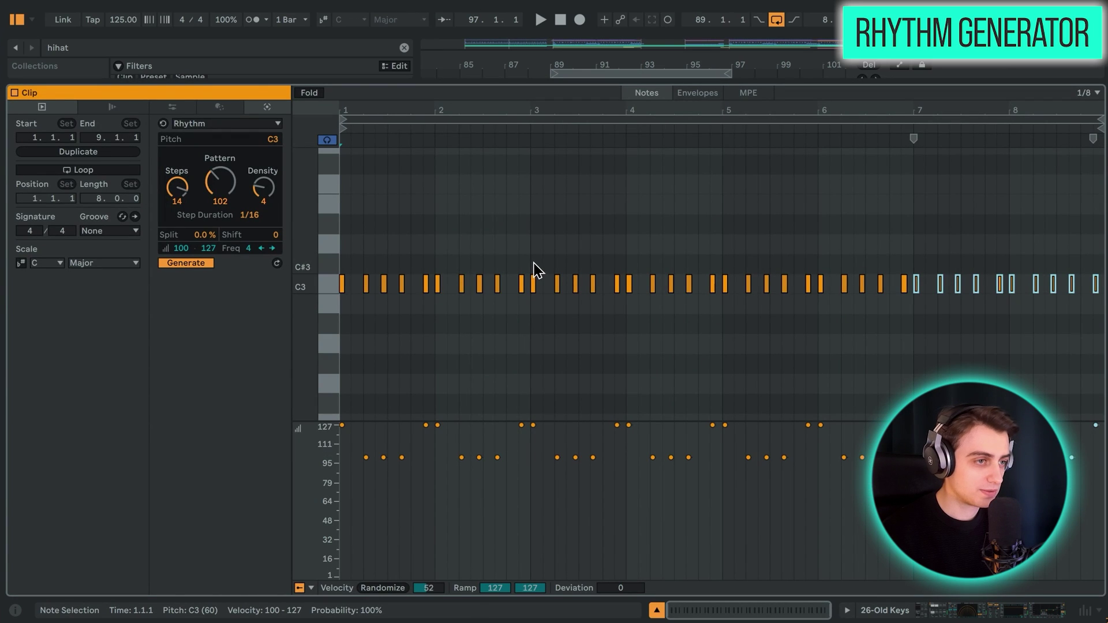
drag(534, 258, 727, 381)
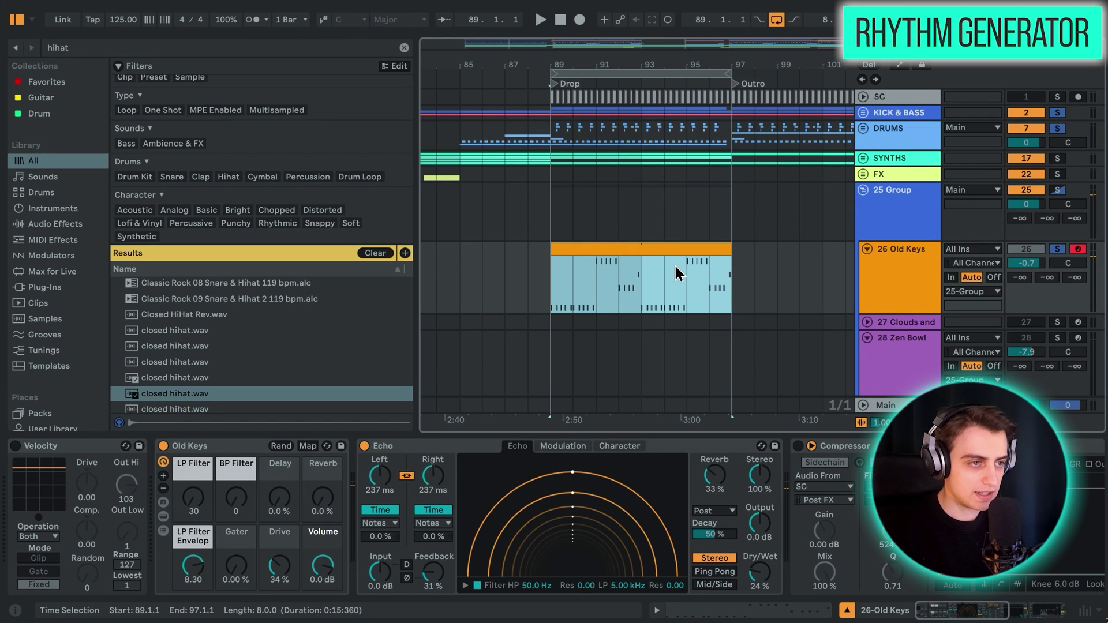
key(space)
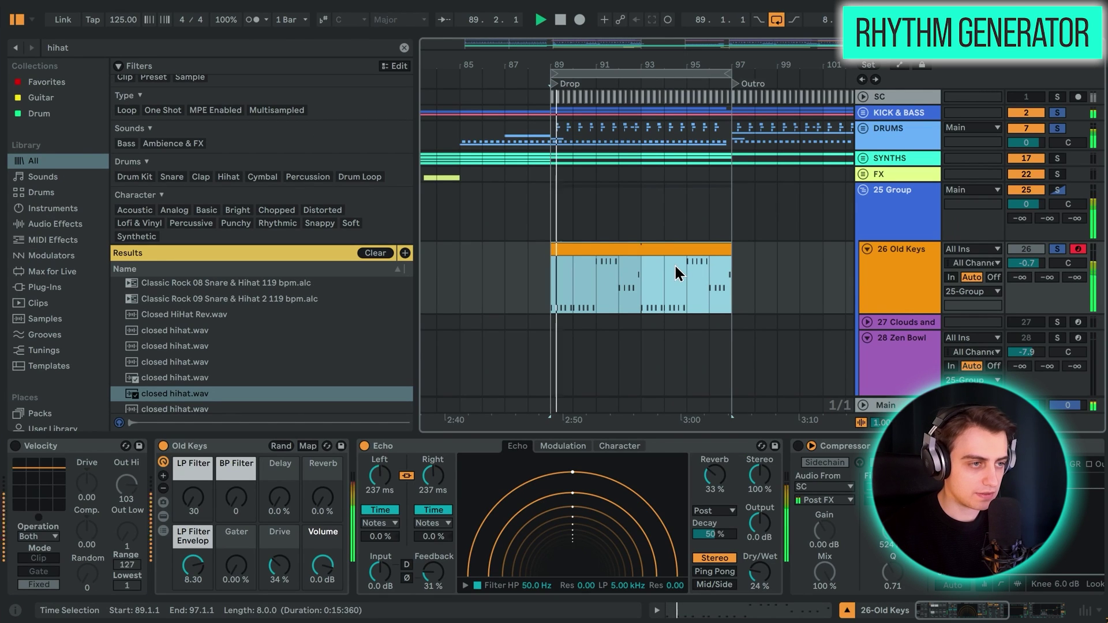
double_click(676, 266)
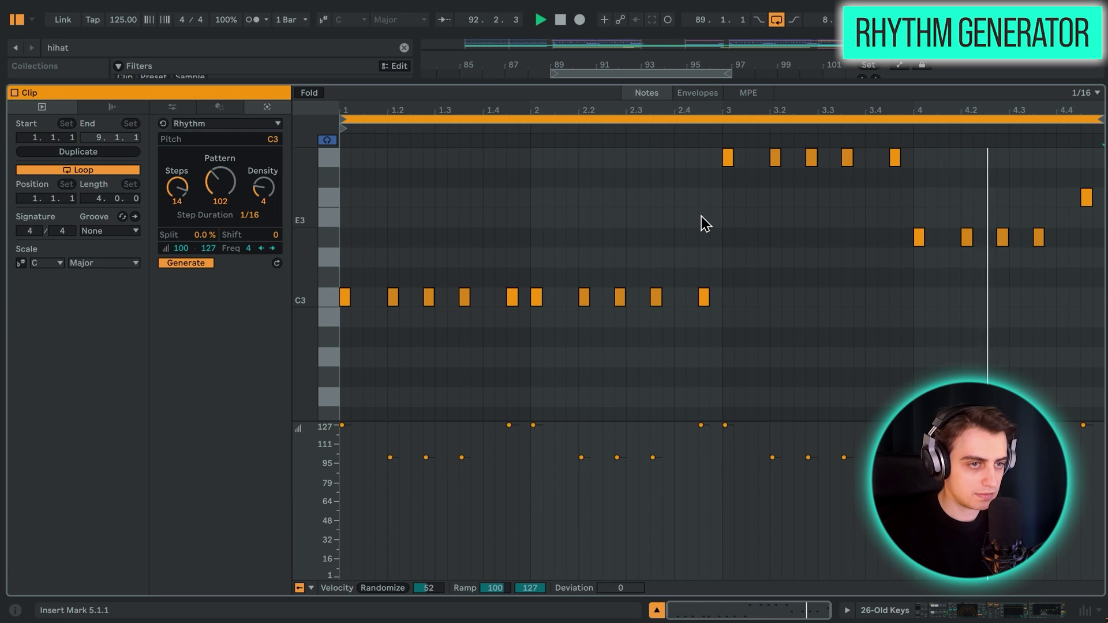
Step: Back in the arrangement, select the Old Keys track and clip and reopen its notes
key(shift+Tab)
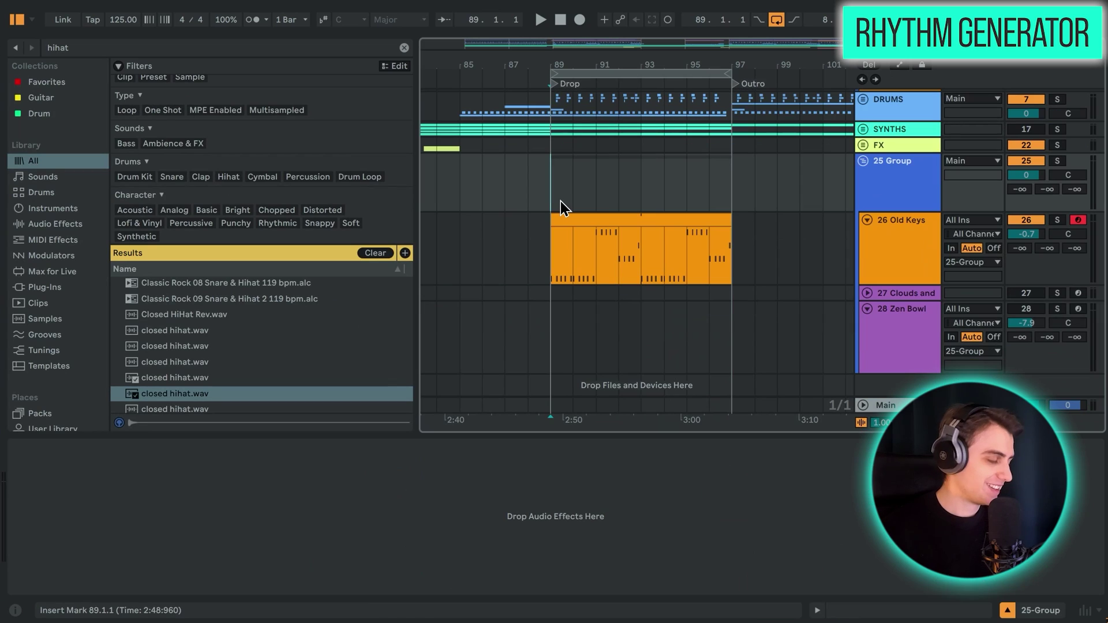
click(550, 267)
scroll(553, 273, up, 3)
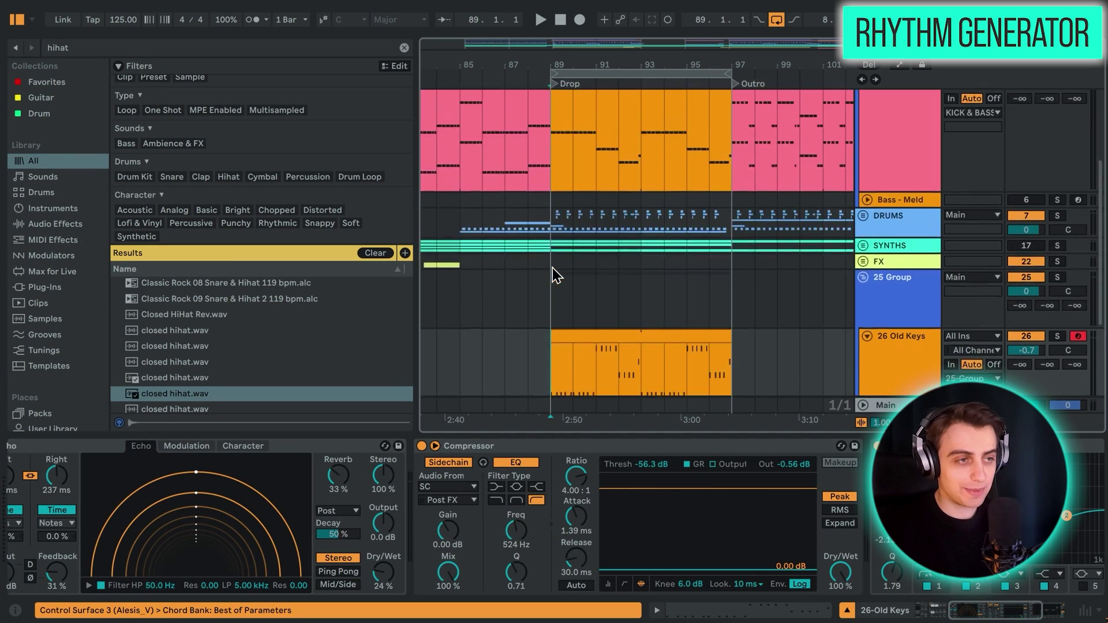
scroll(553, 276, up, 2)
scroll(558, 258, down, 5)
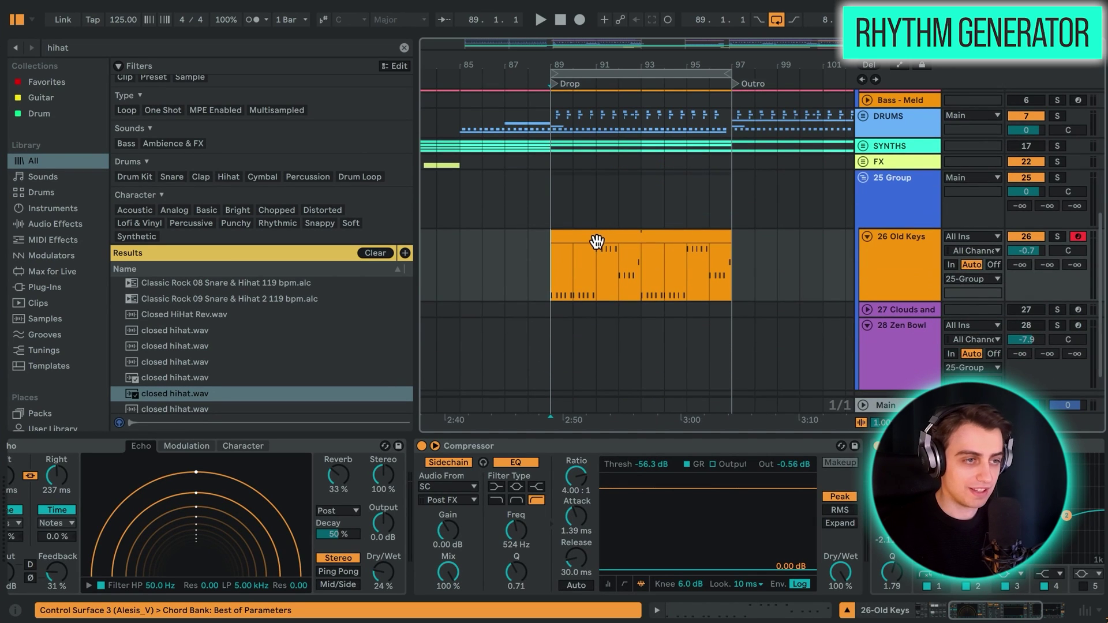
click(597, 241)
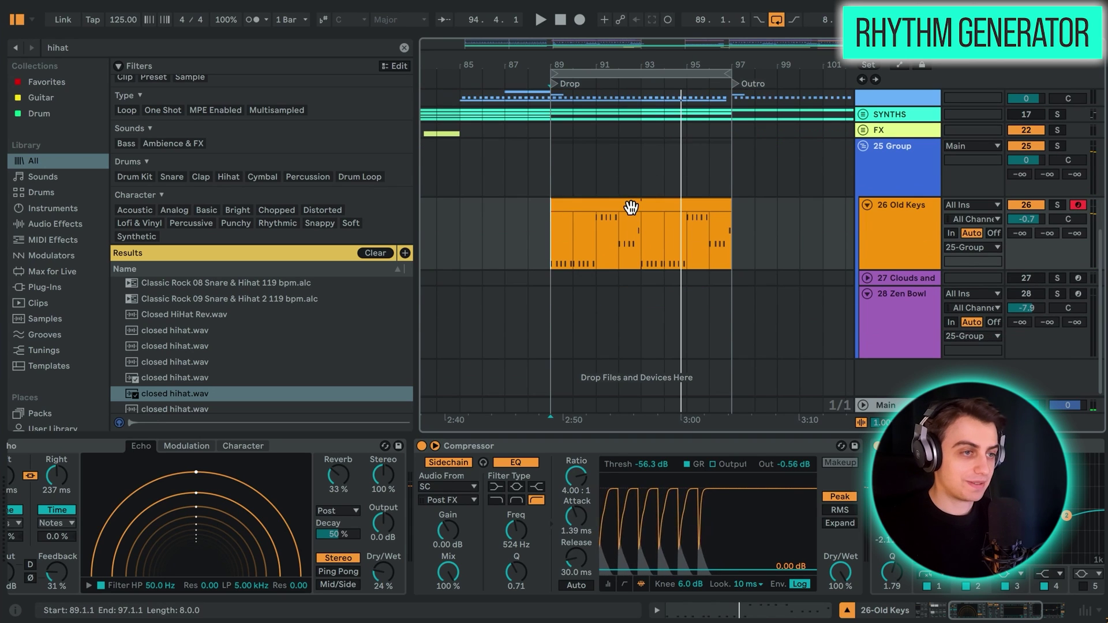
click(631, 208)
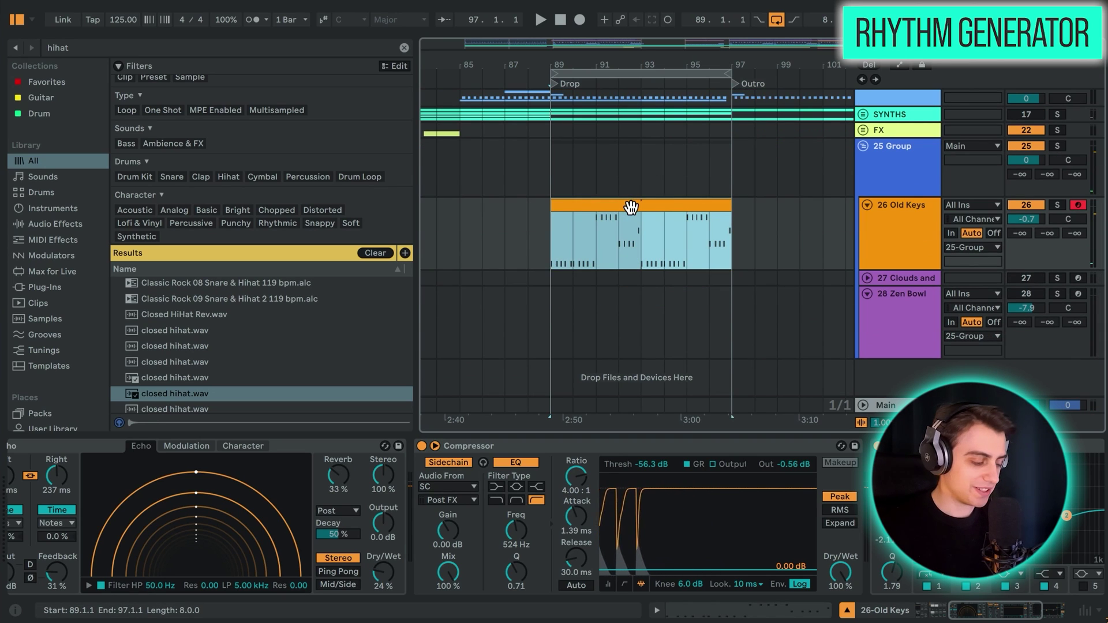
double_click(631, 207)
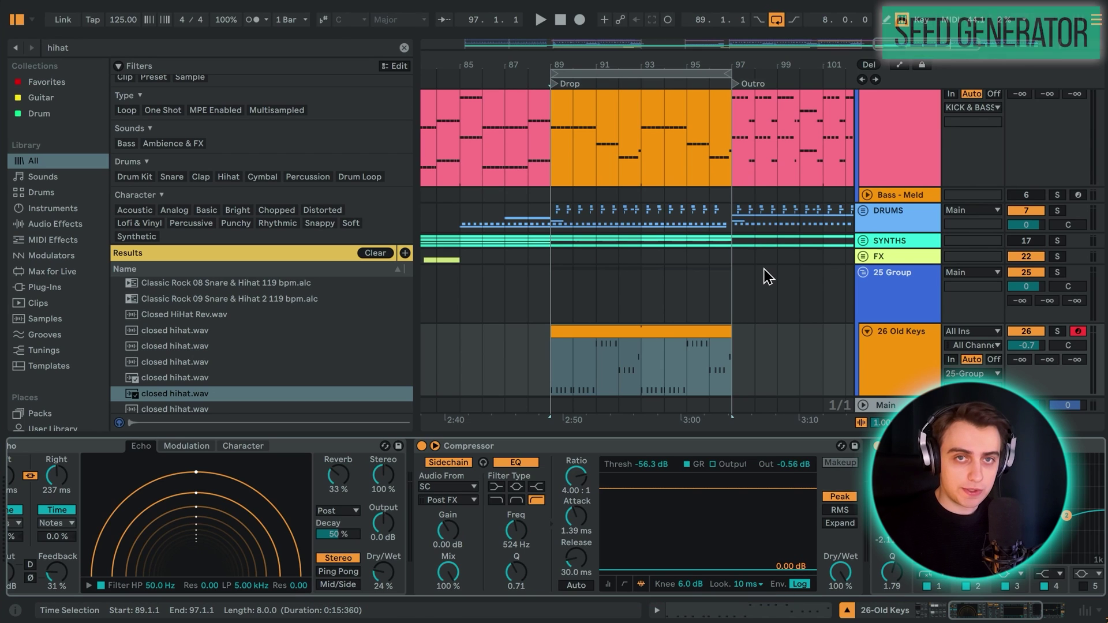
Step: Solo the Clouds and Bells track with the timeline zoomed around bars 89–97
scroll(767, 277, down, 5)
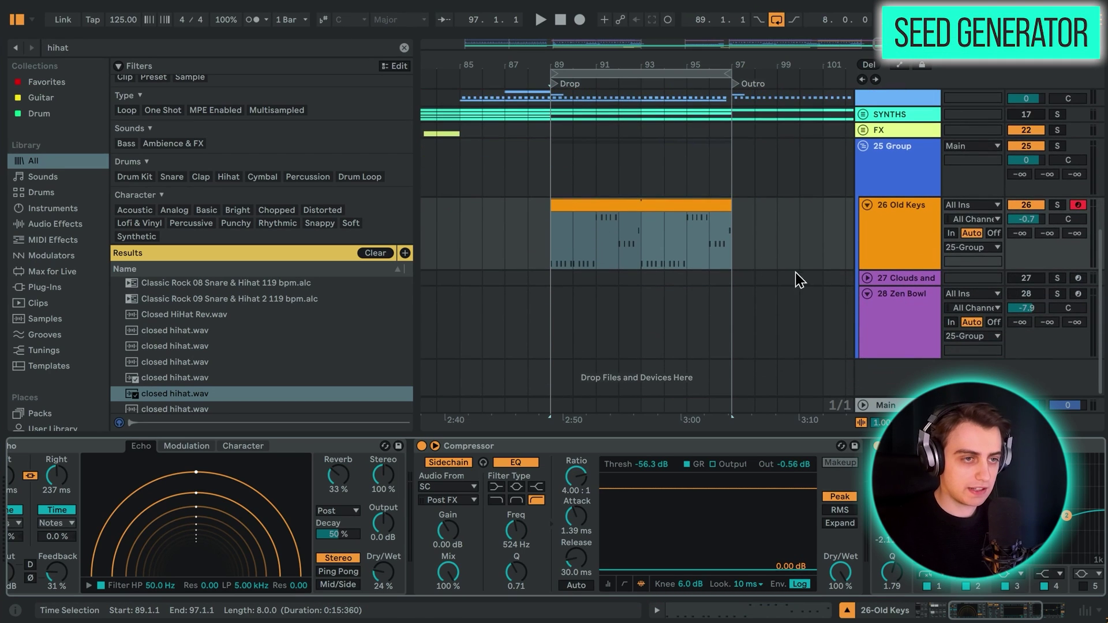
click(887, 238)
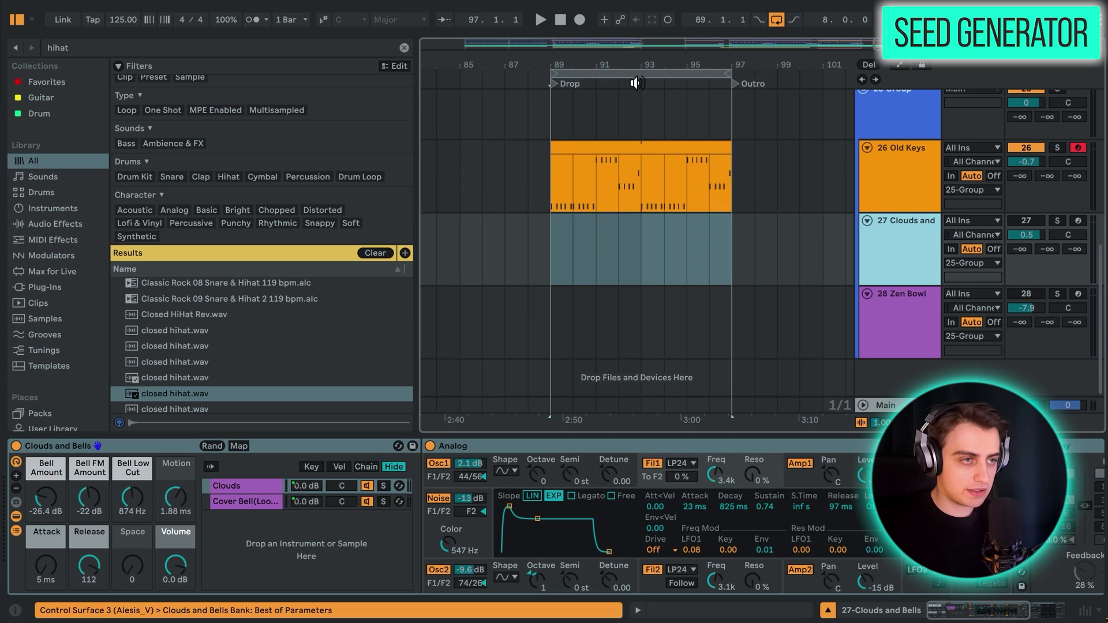
drag(637, 66, 637, 94)
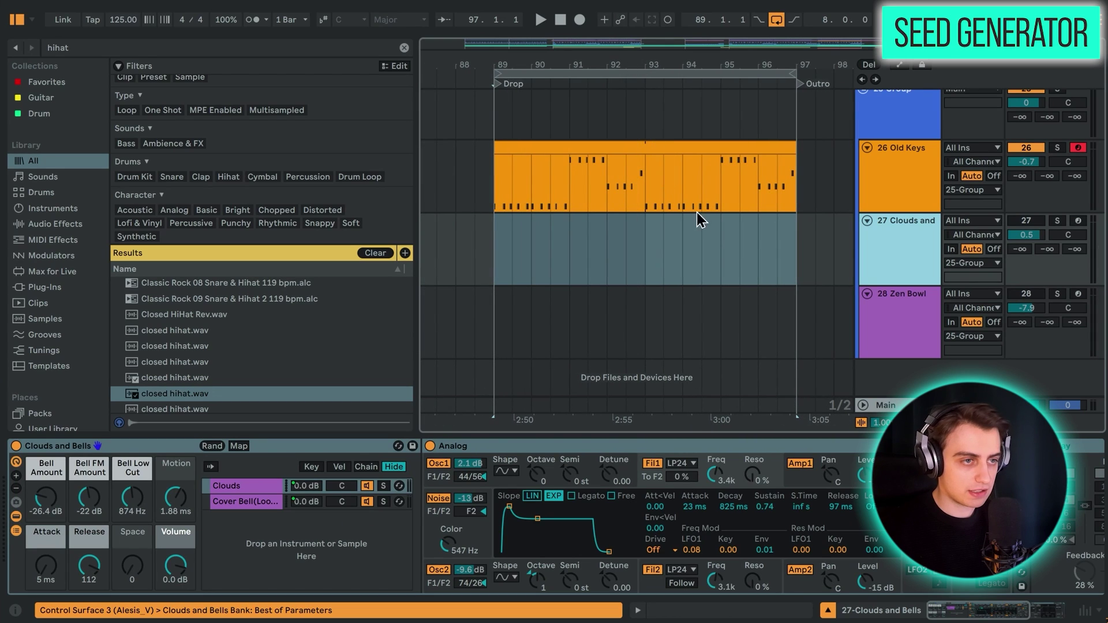
click(1057, 223)
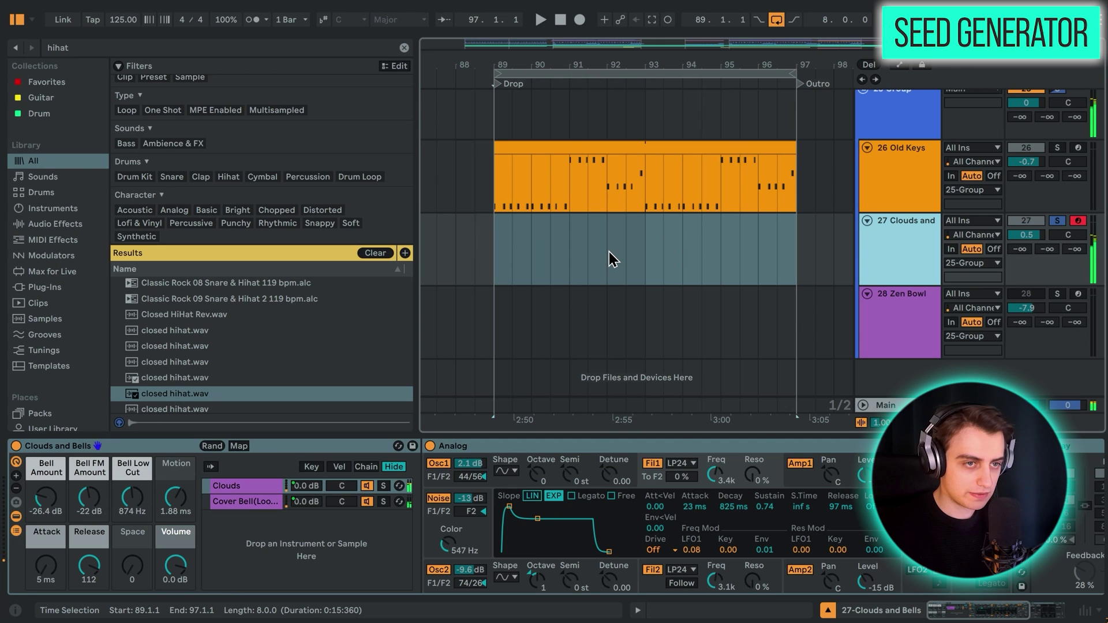
Step: Insert an empty MIDI clip over bars 89–93 on the Clouds and Bells lane
click(1060, 296)
drag(515, 254, 714, 253)
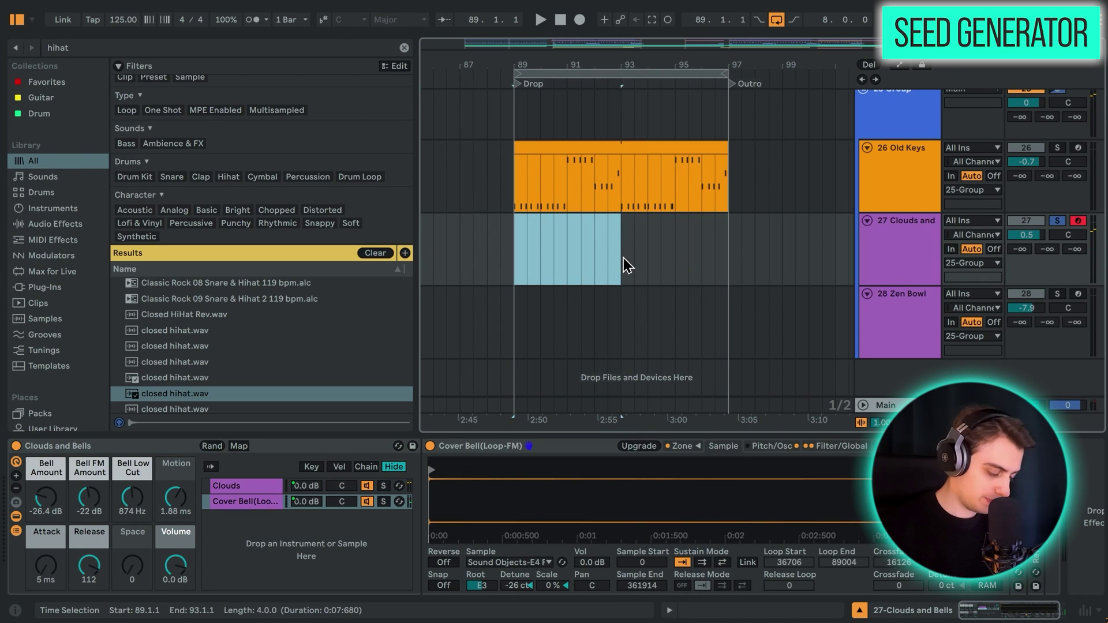
key(ctrl+shift+m)
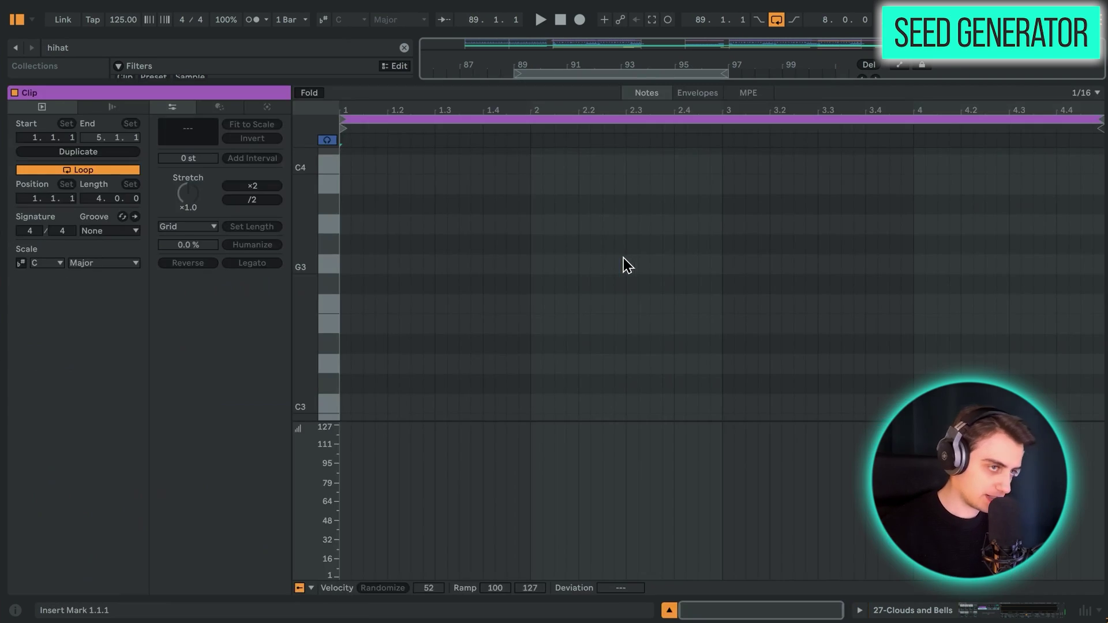
Step: Generate a Seed melody in the C Major scale into the clip and play it back
click(217, 125)
click(213, 153)
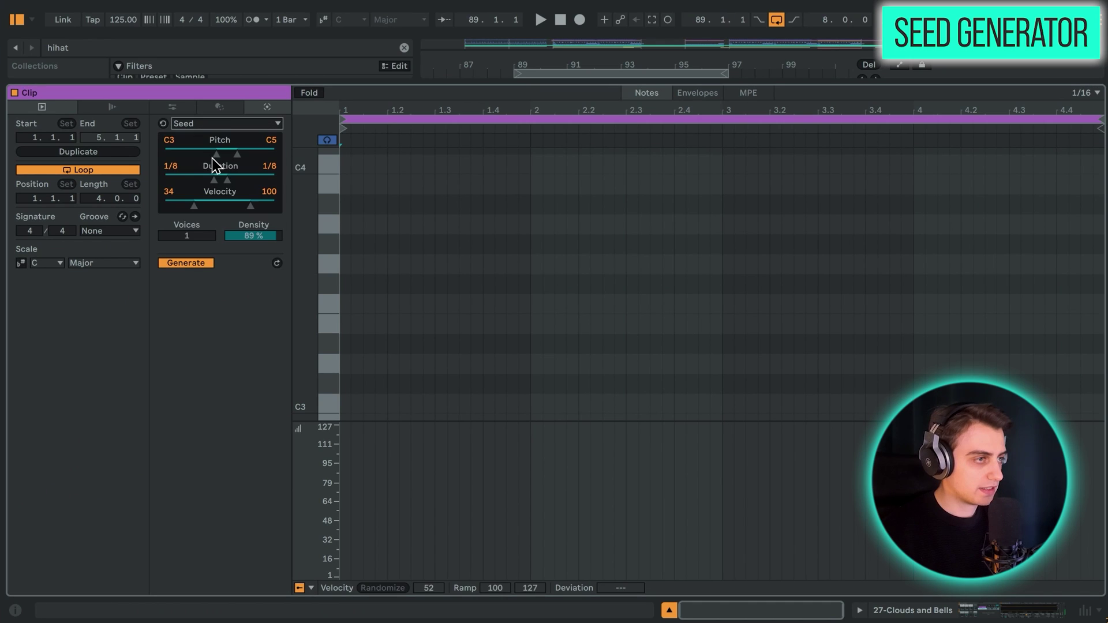
click(22, 264)
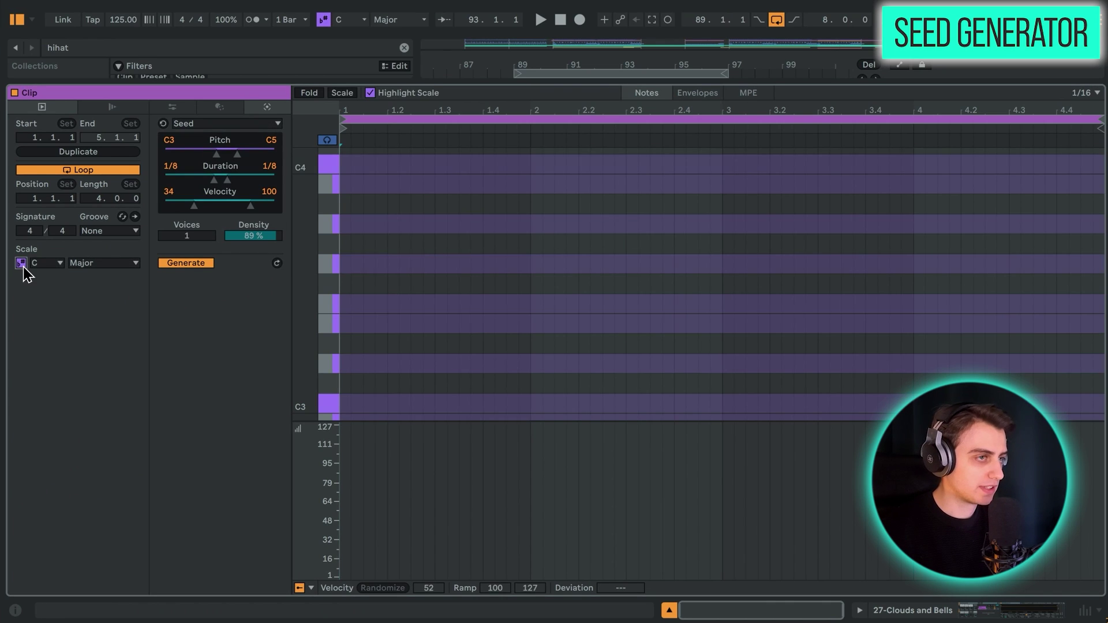
click(186, 263)
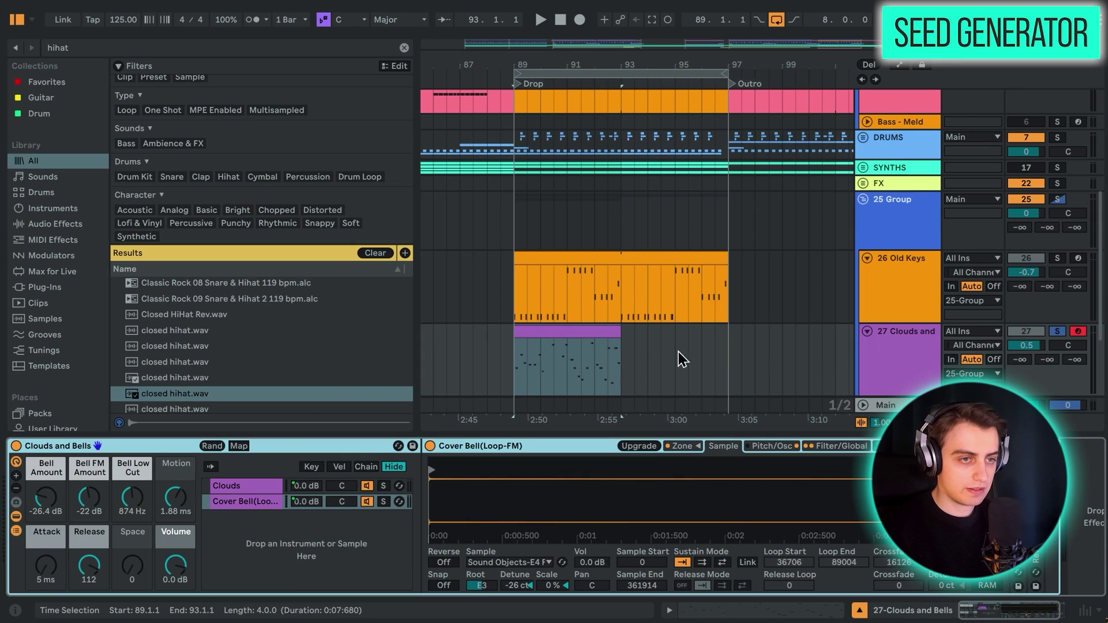
key(space)
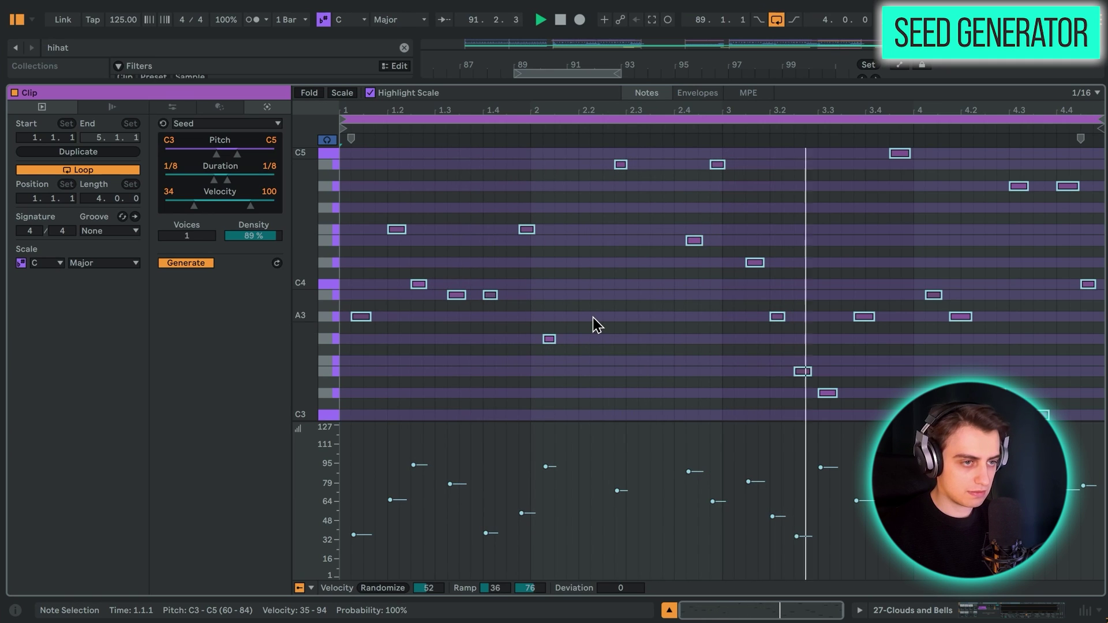
key(space)
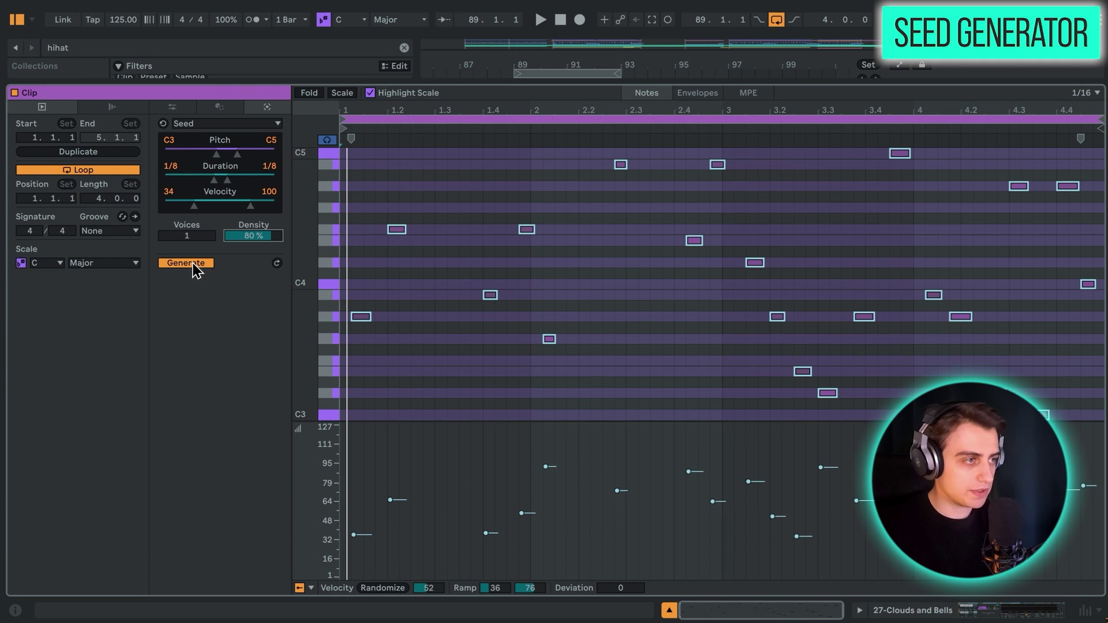
Step: Regenerate the Seed melody and loop the span from 1.3.3 to 3.2.1 for playback
click(277, 263)
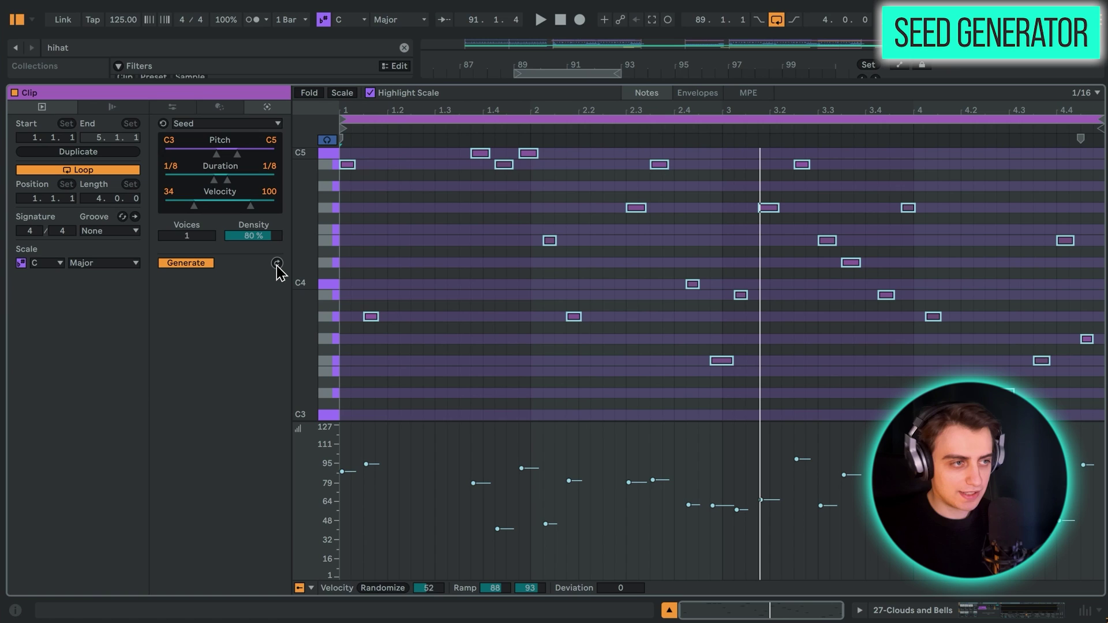
key(space)
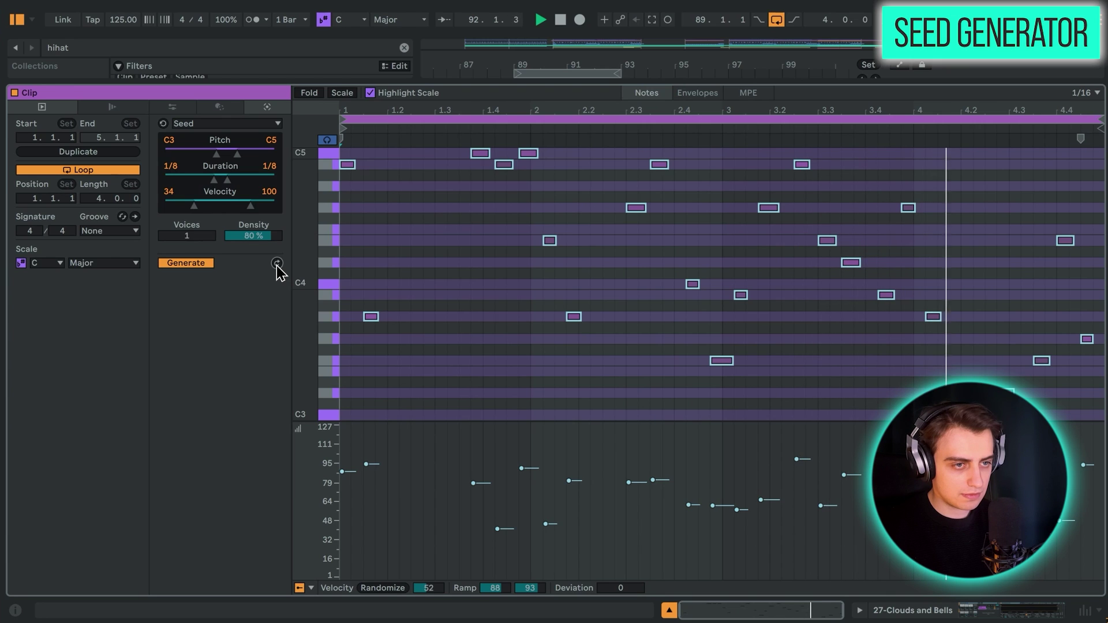
drag(459, 386, 769, 381)
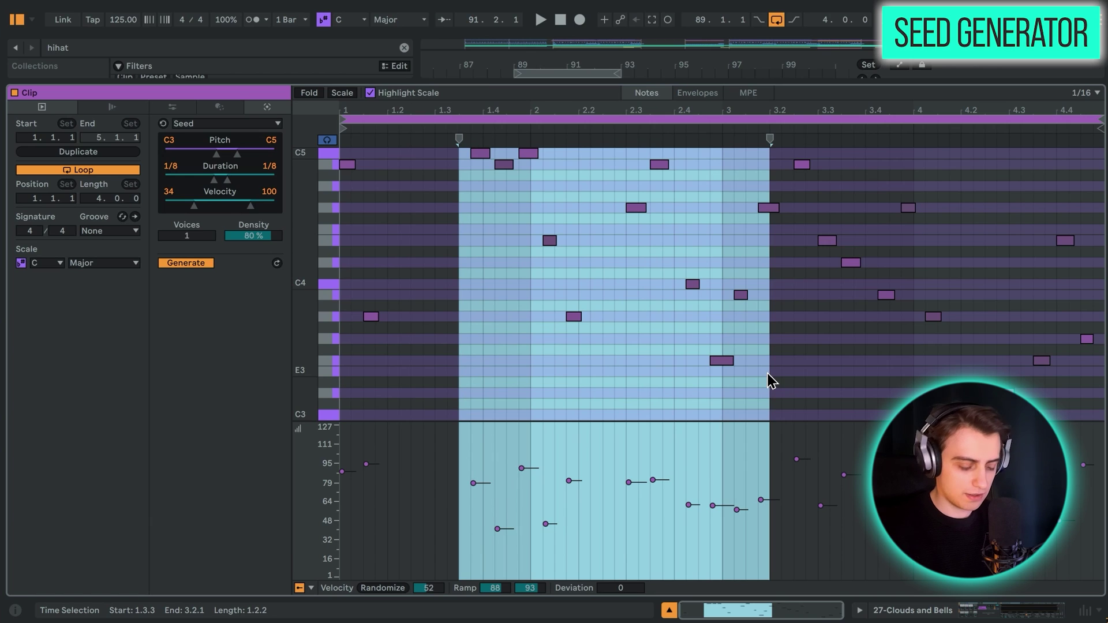
key(ctrl+l)
key(space)
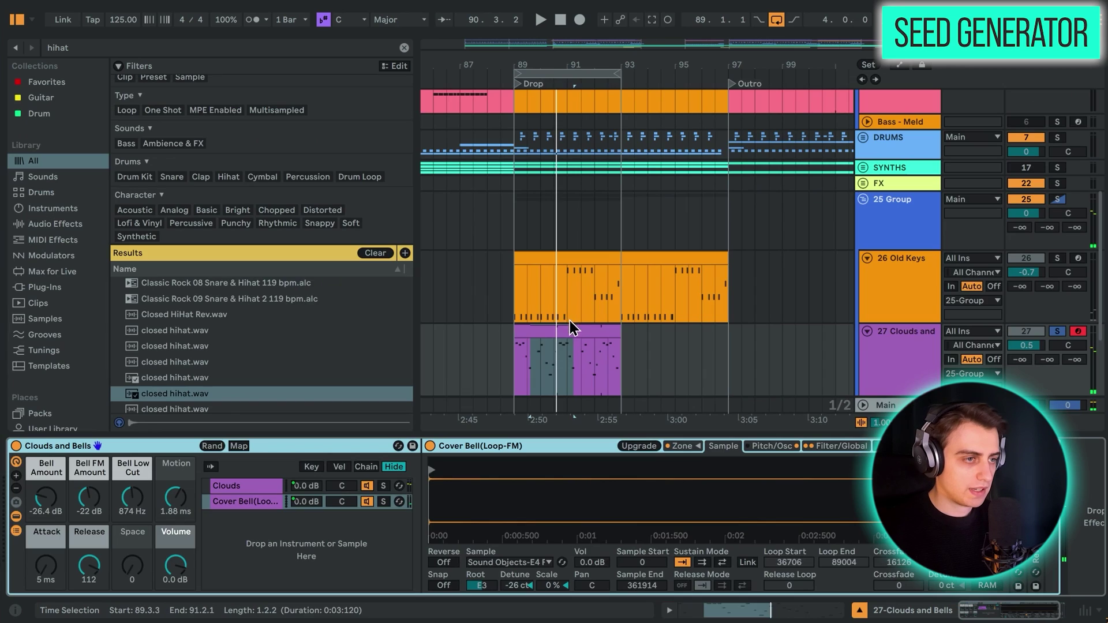
Step: Consolidate the looped Clouds and Bells clip and zoom in on its first two bars
click(569, 324)
right_click(569, 325)
click(604, 374)
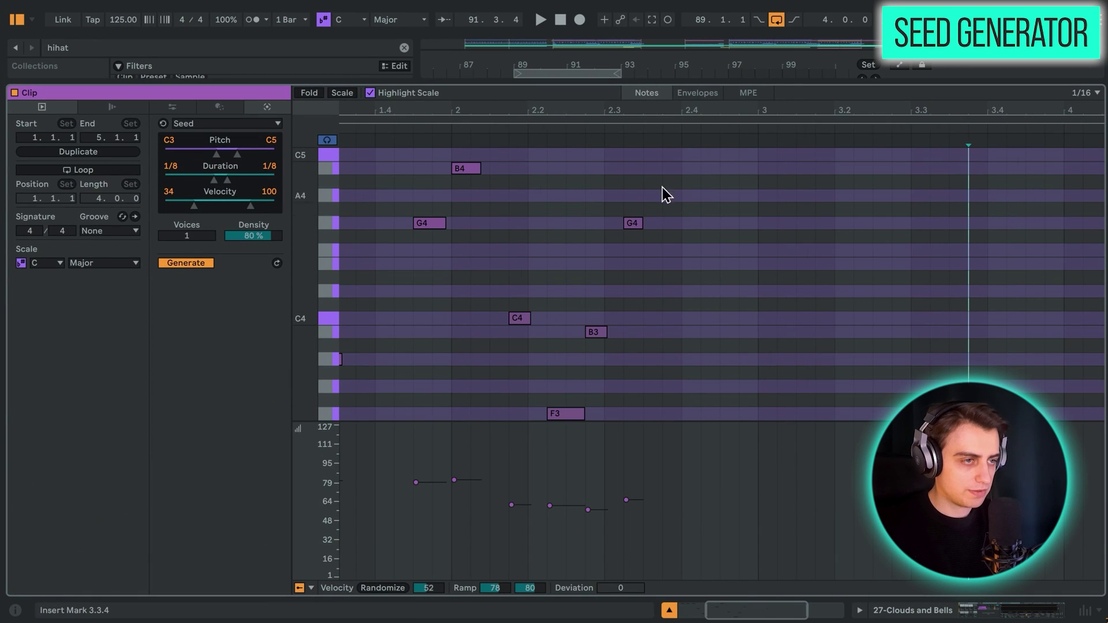
drag(587, 109, 586, 63)
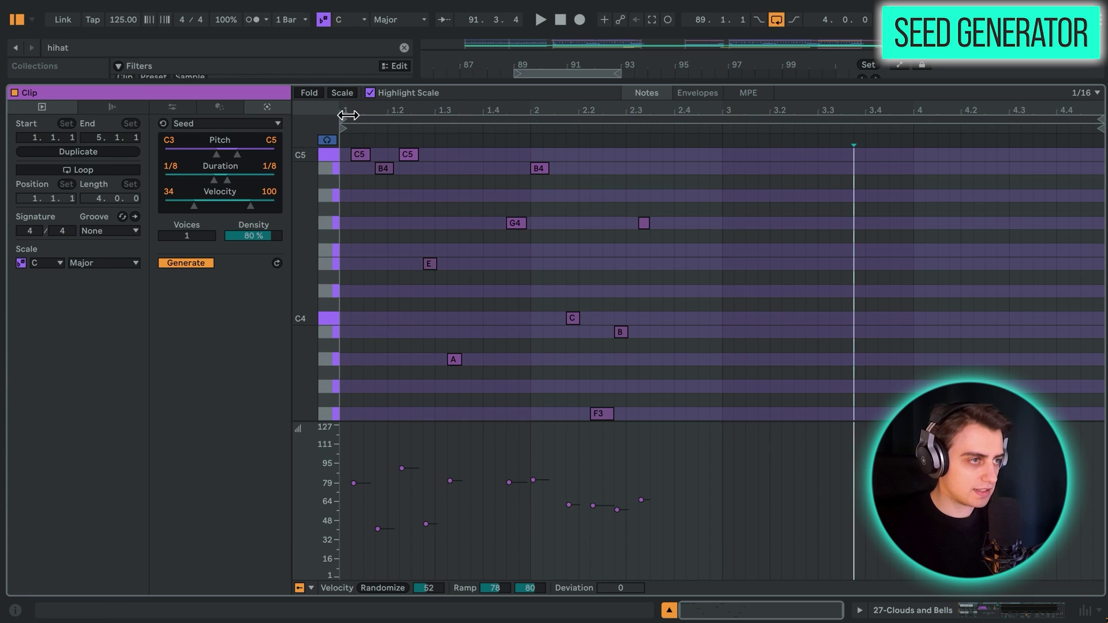
drag(348, 115, 345, 133)
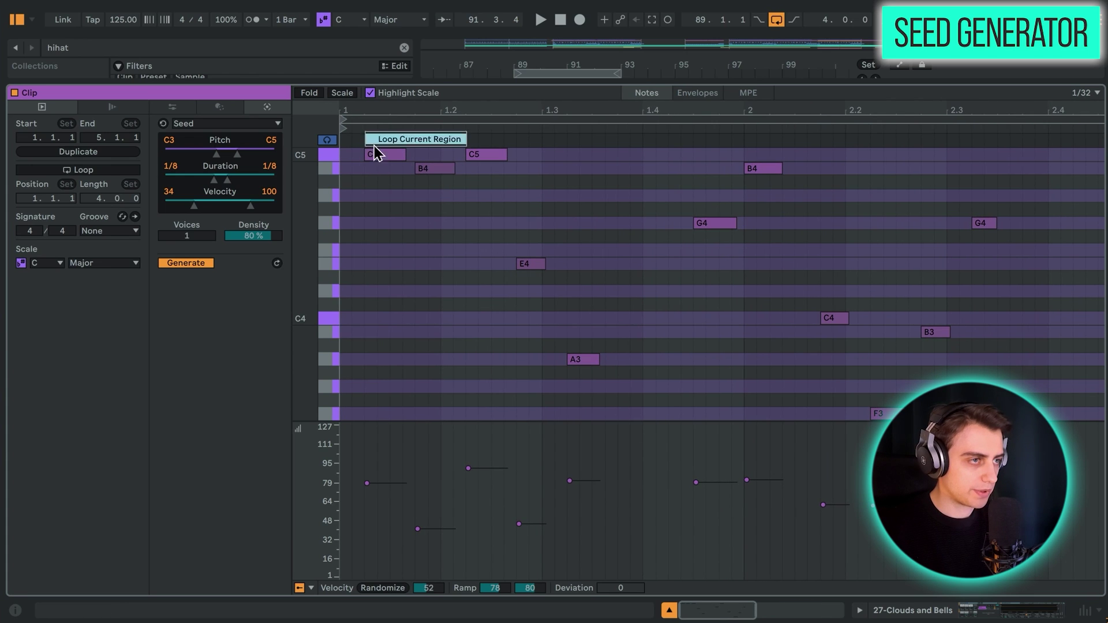
Step: Change the notes near beat 1.4 to deactivated D4 and E4, then play the edited melody
click(341, 93)
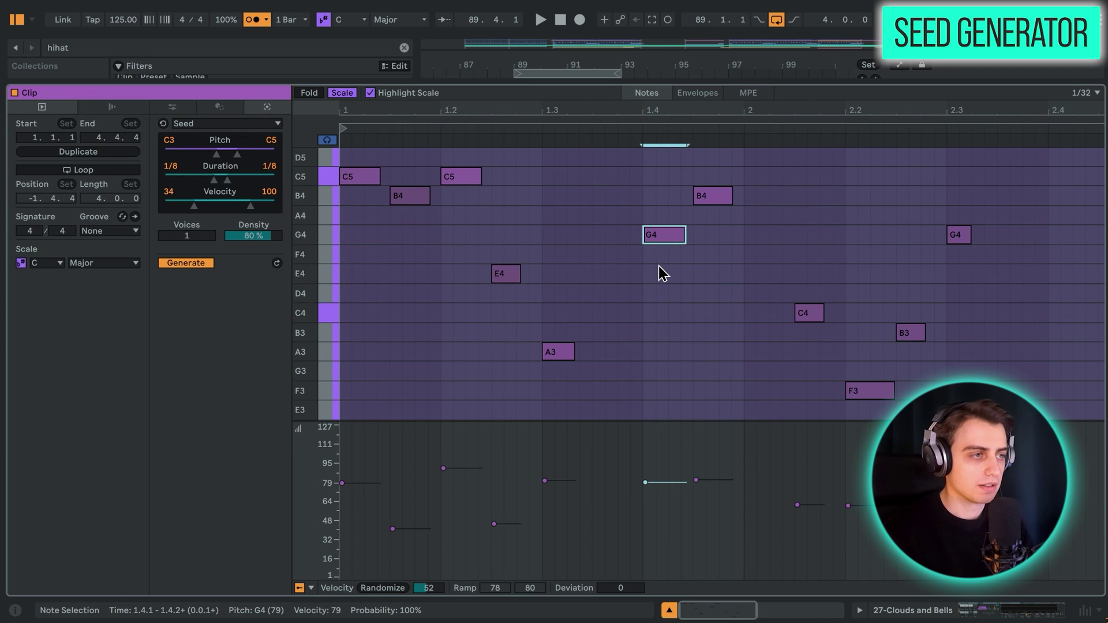
click(665, 257)
click(663, 236)
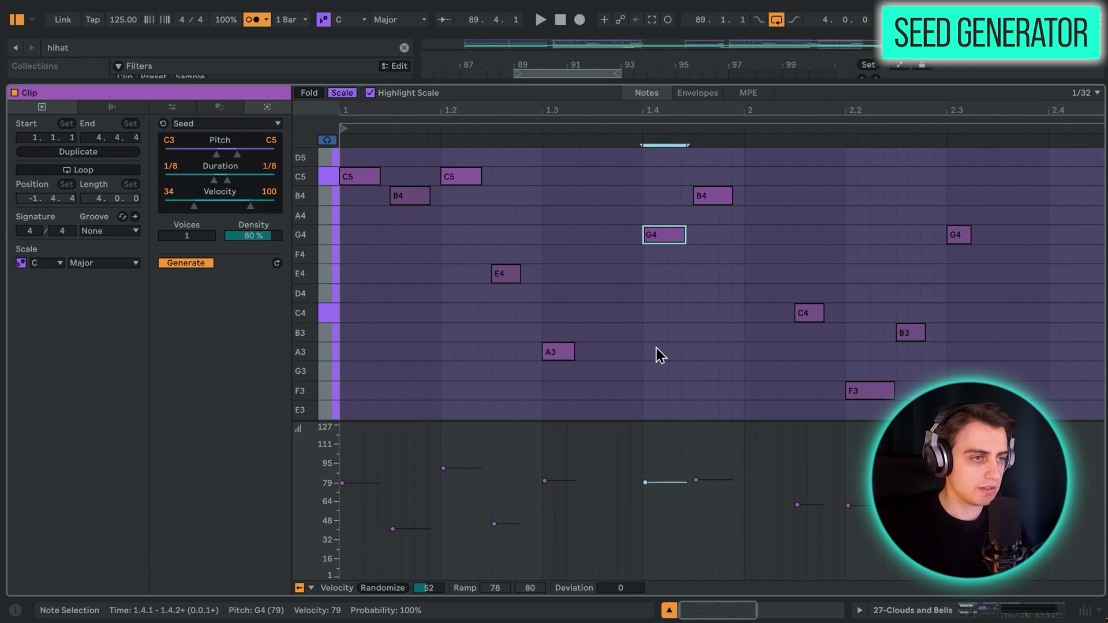
key(Up)
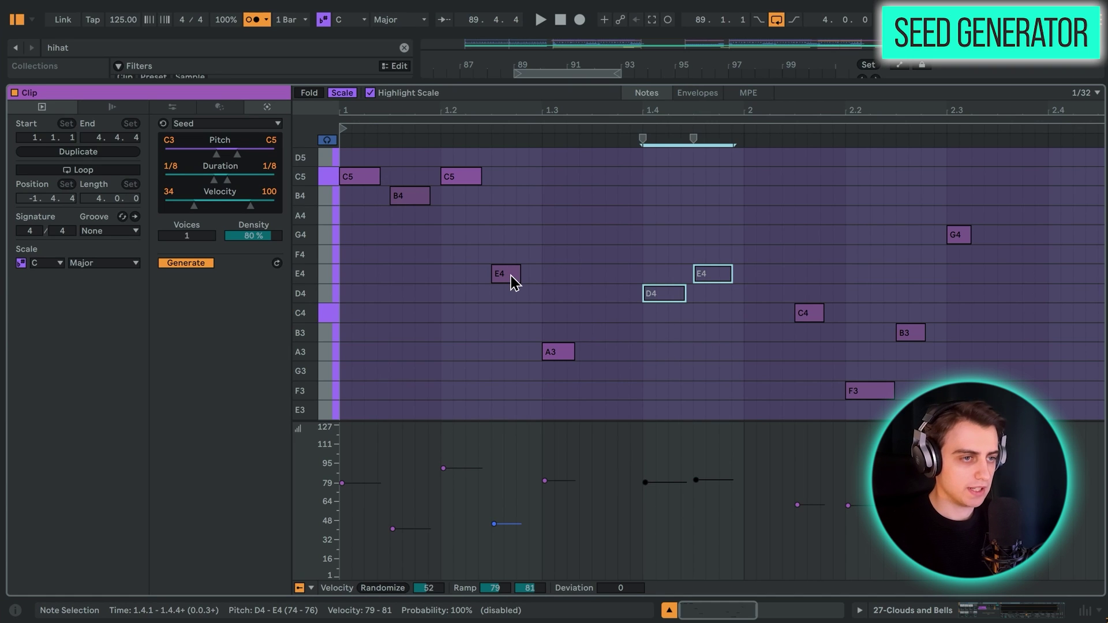
key(space)
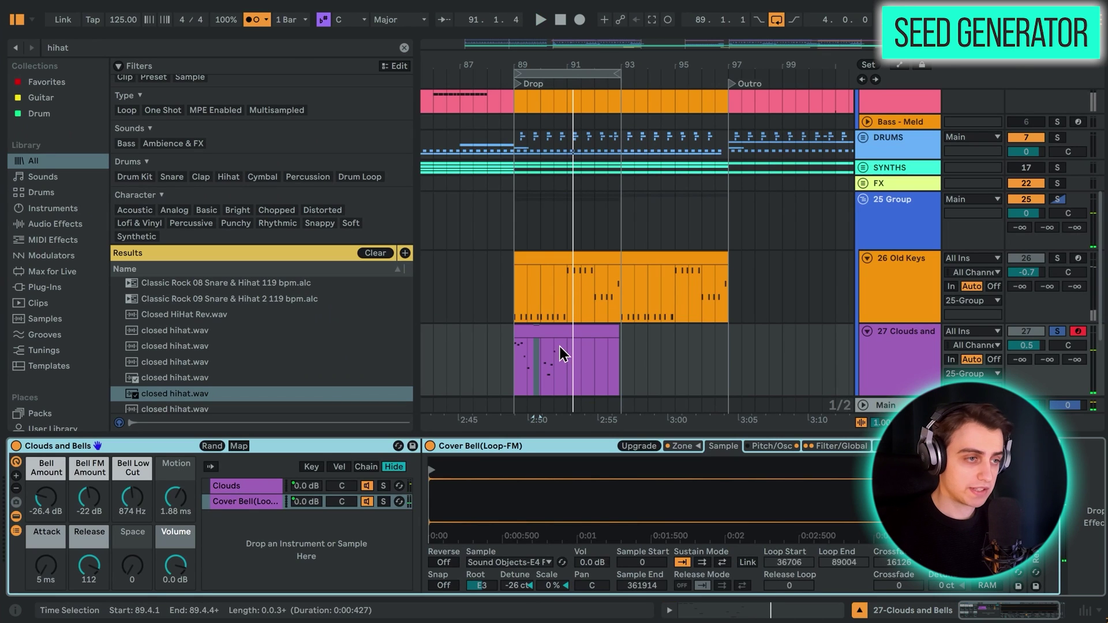
mouse_move(559, 354)
mouse_down()
mouse_move(509, 366)
mouse_move(554, 359)
mouse_up()
click(507, 359)
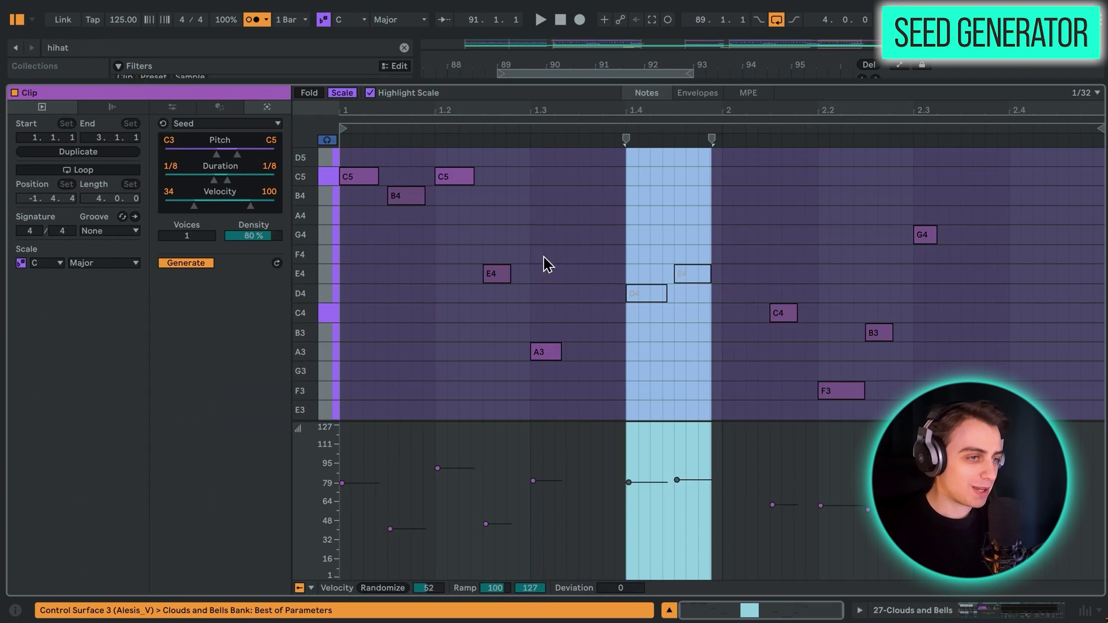
click(537, 262)
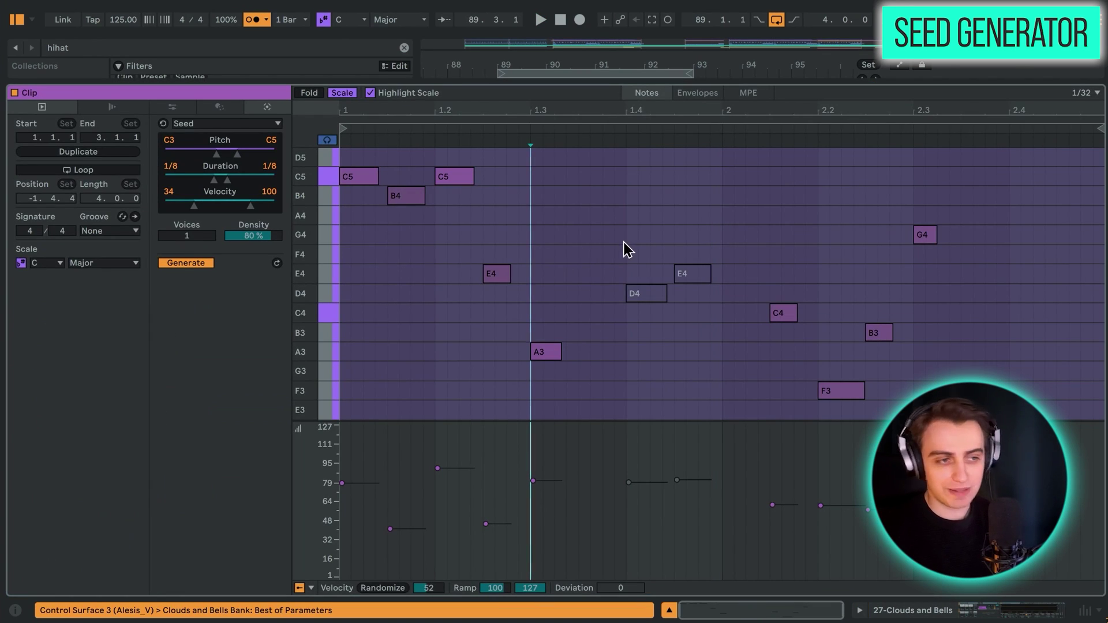
Step: Delete the D4 and E4 notes and raise the Seed pitch range's top to A6, undoing the regenerated notes
drag(634, 223, 697, 353)
key(Delete)
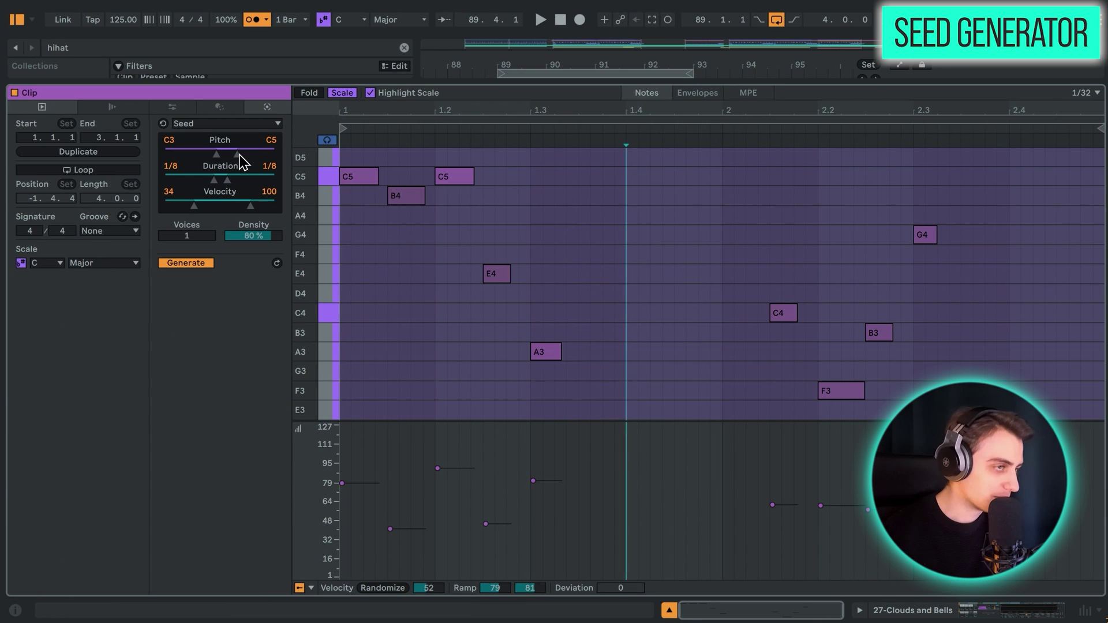
drag(237, 154, 256, 155)
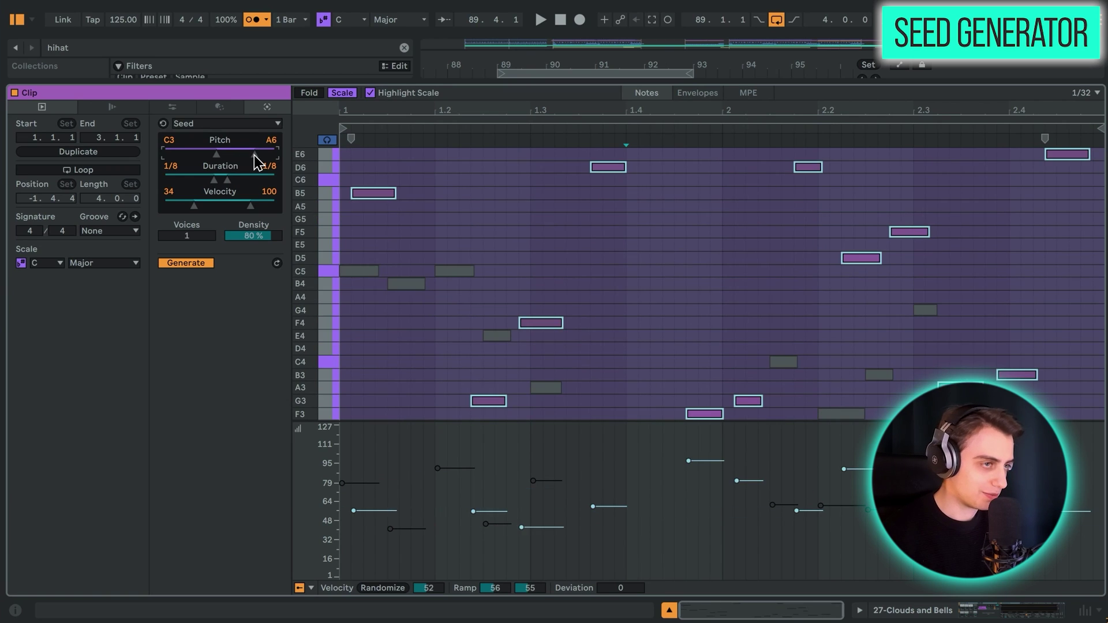
key(ctrl+z)
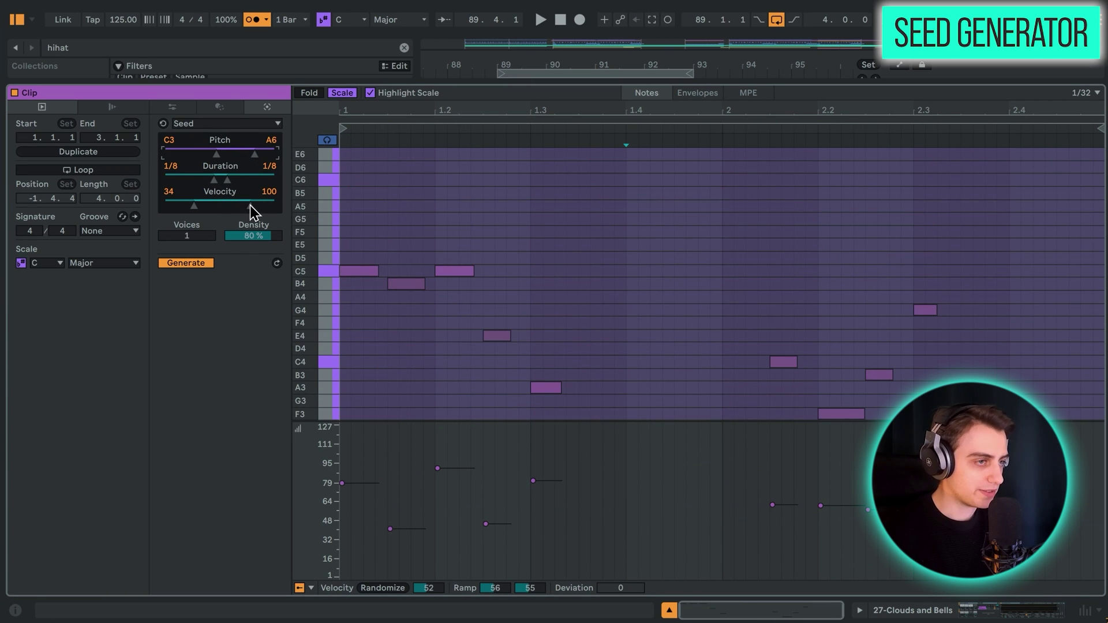
Step: Set the insert point at 1.3.3 and confirm the generator remains Seed
click(580, 245)
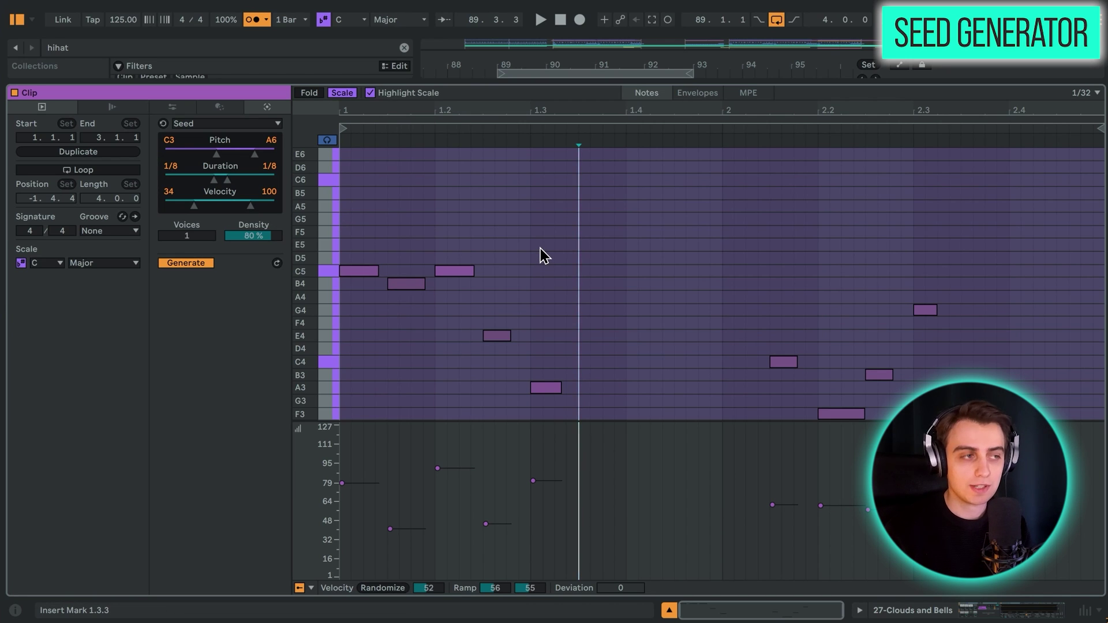
click(266, 124)
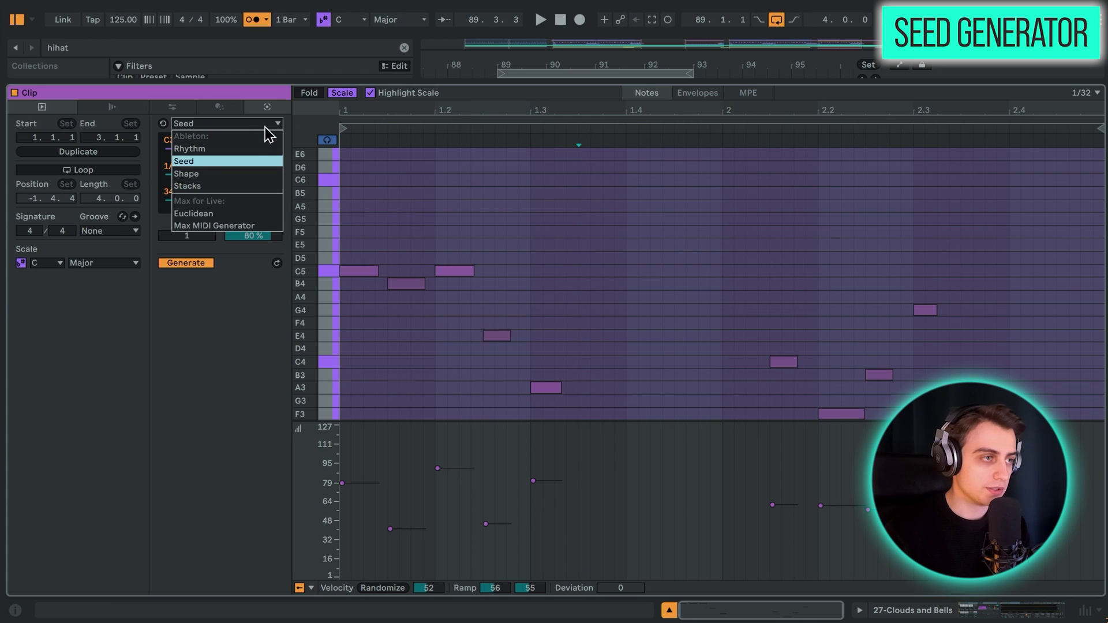
click(275, 125)
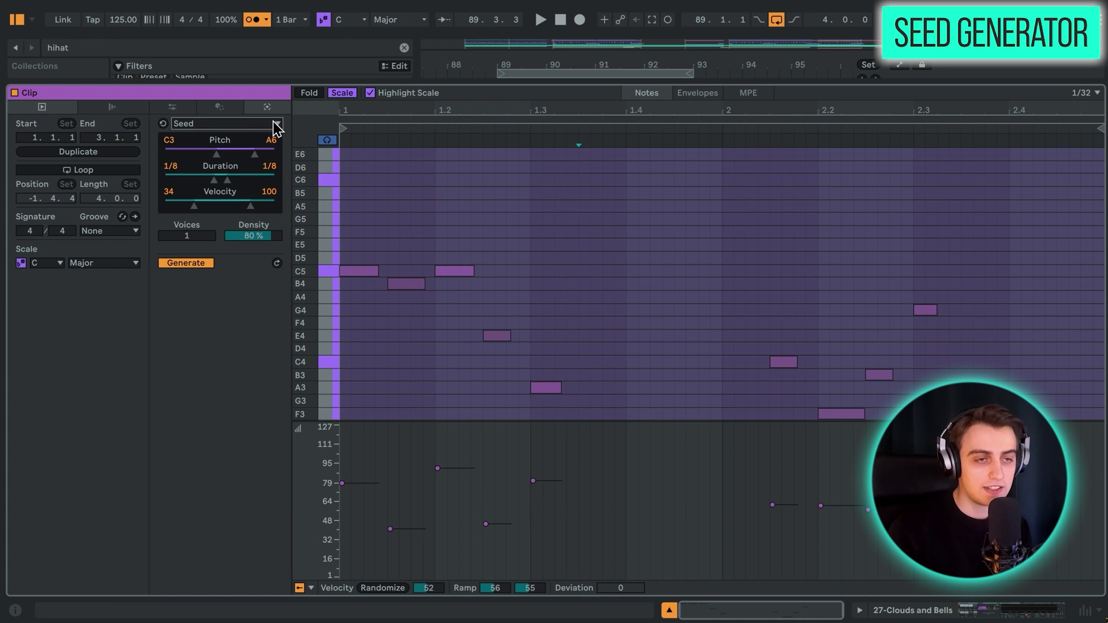